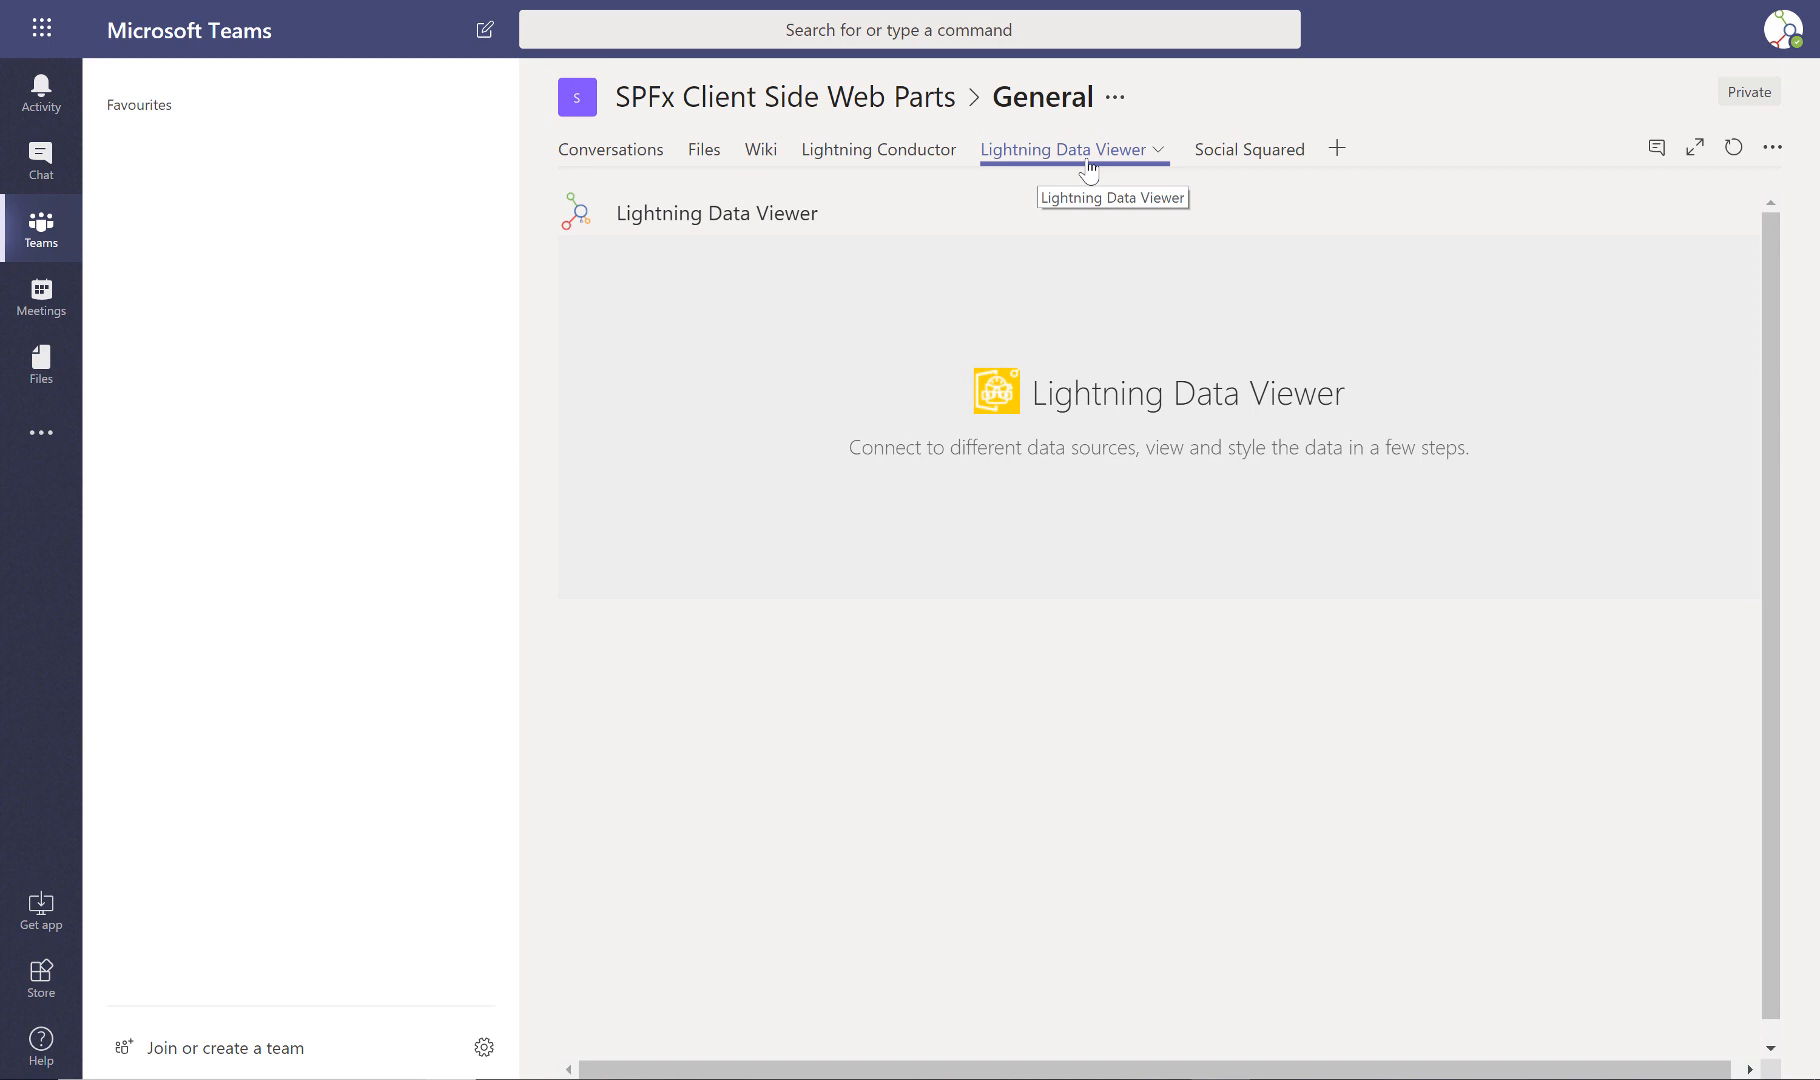
Open the configuration of the Lightning Data Viewer tab's web part.
click(1158, 152)
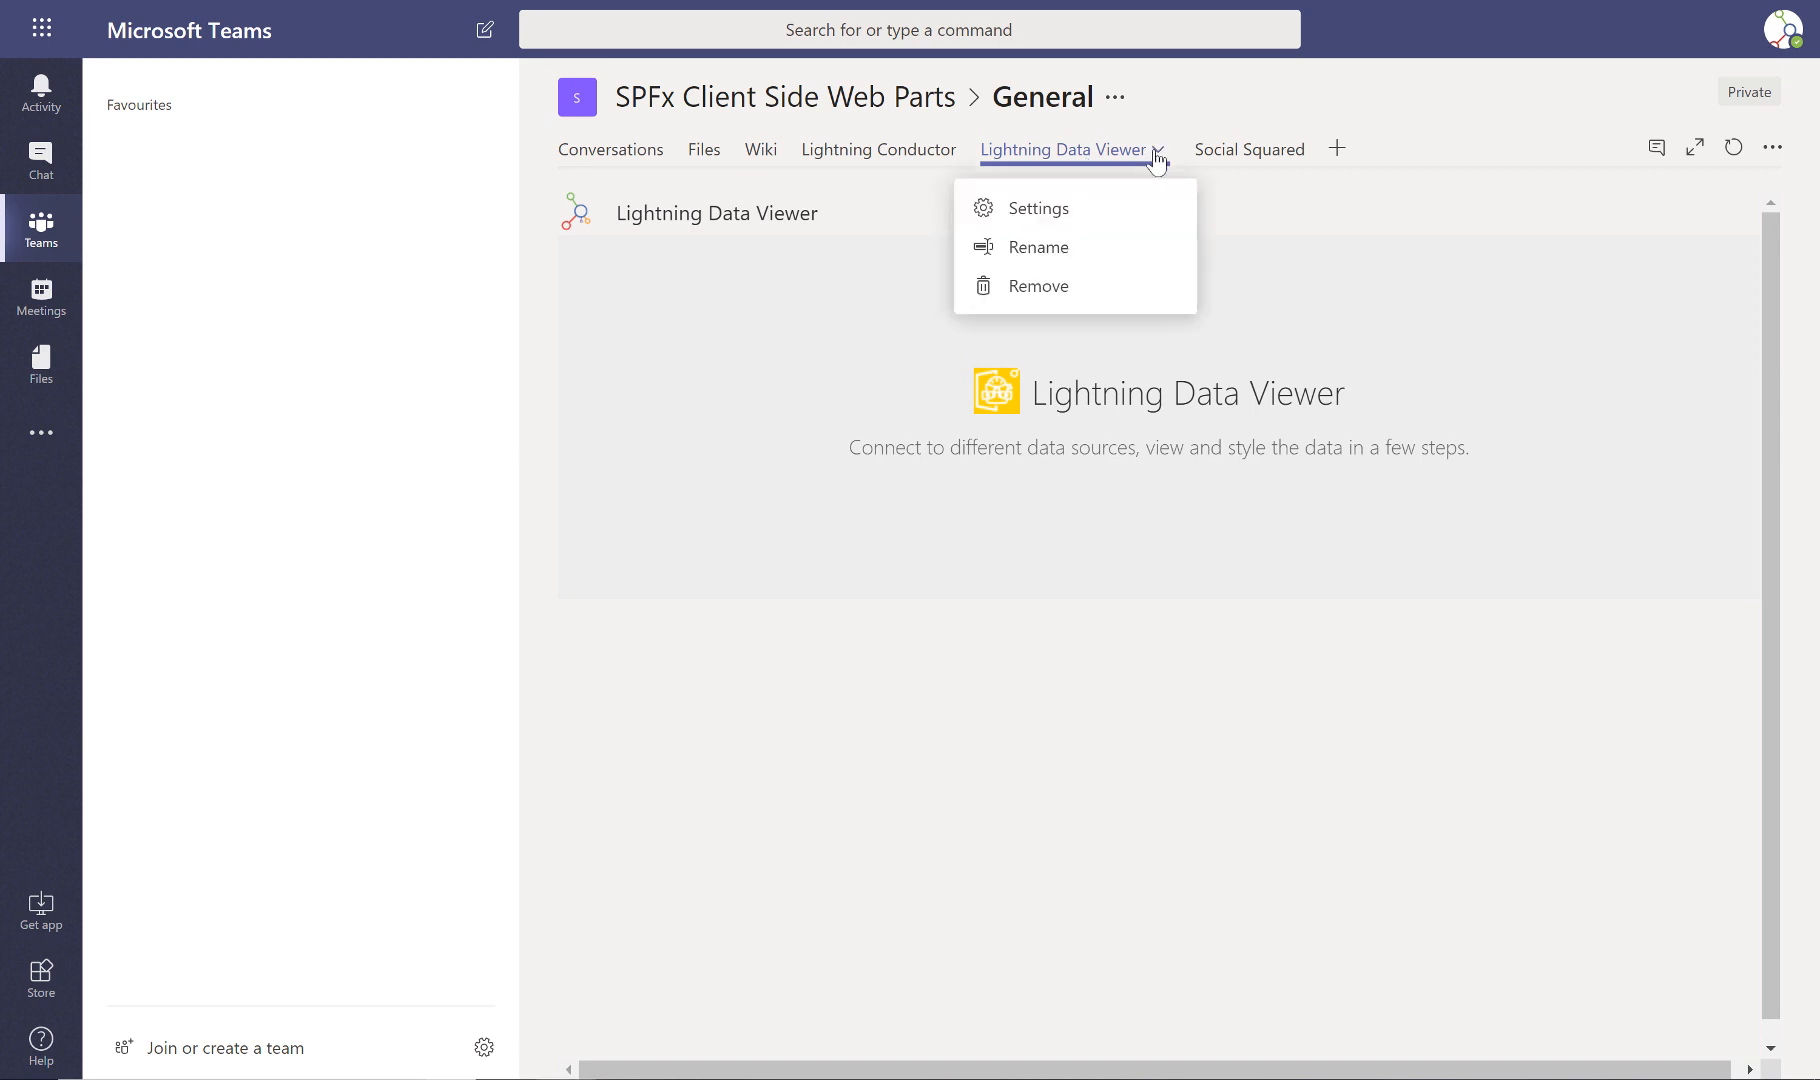
click(1093, 225)
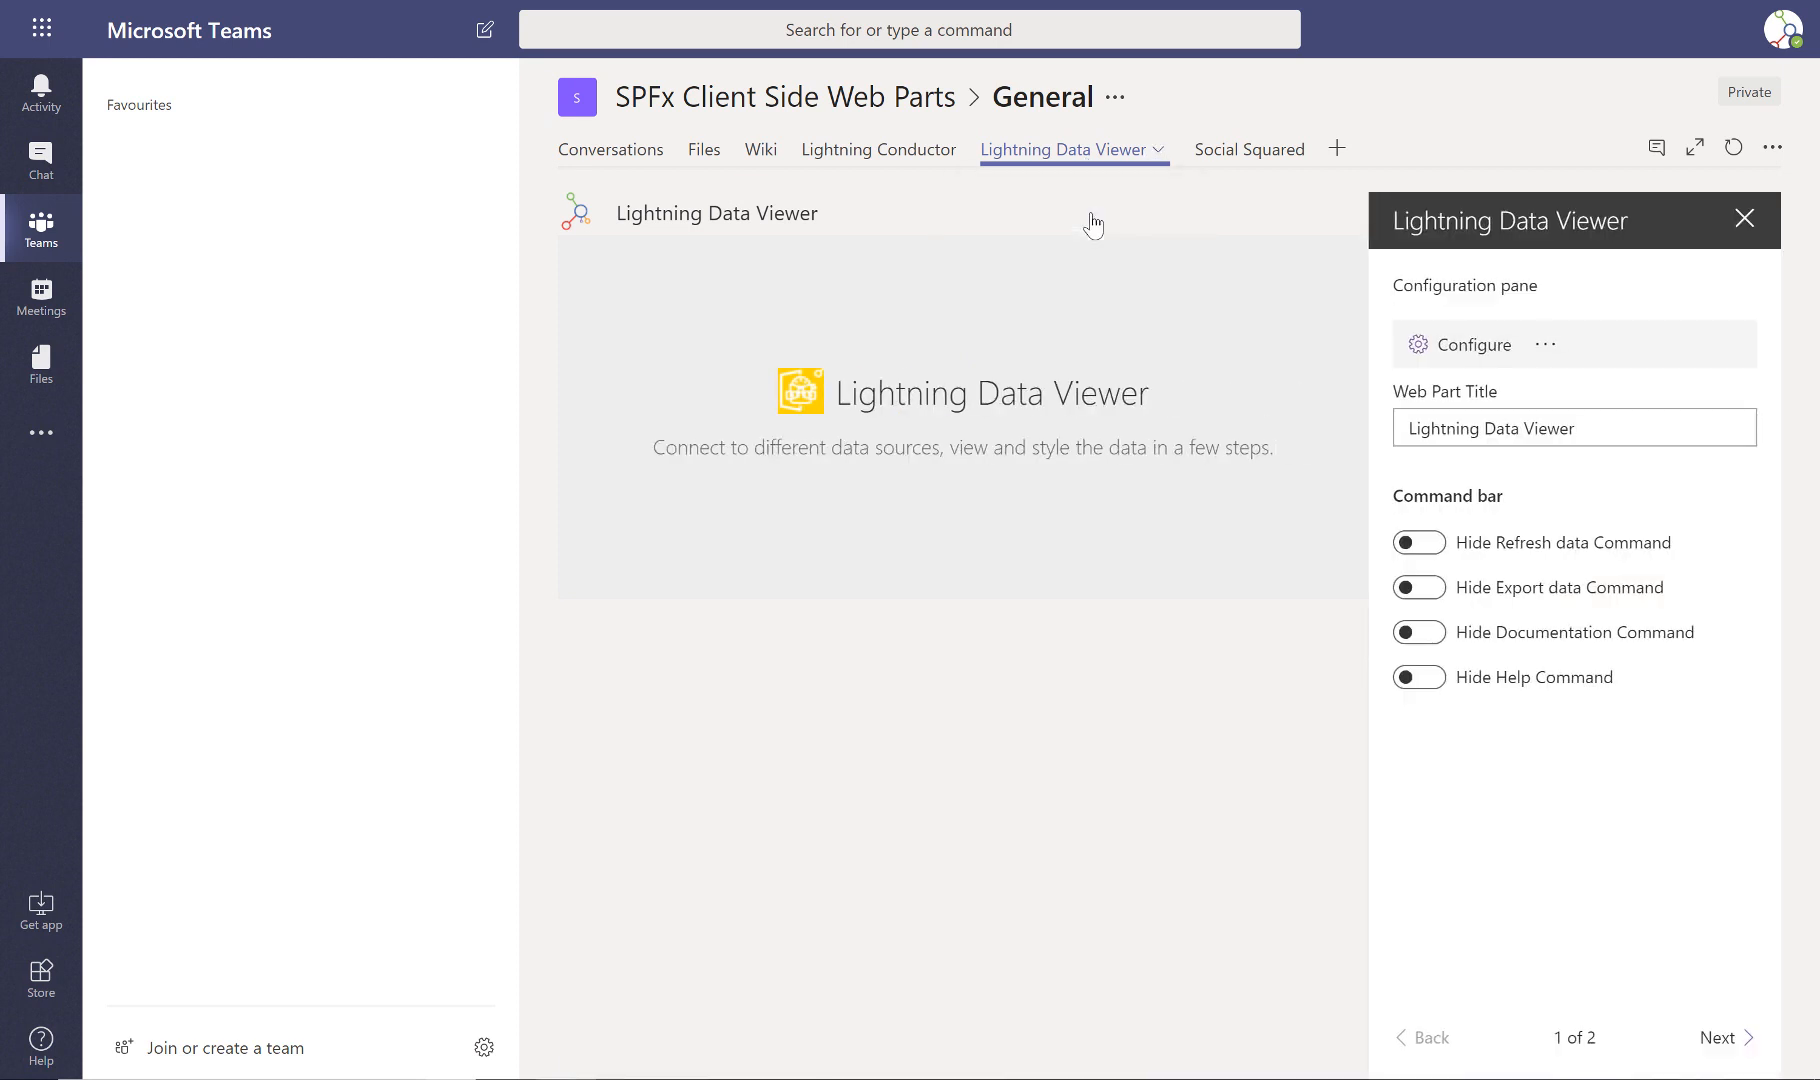
click(1472, 346)
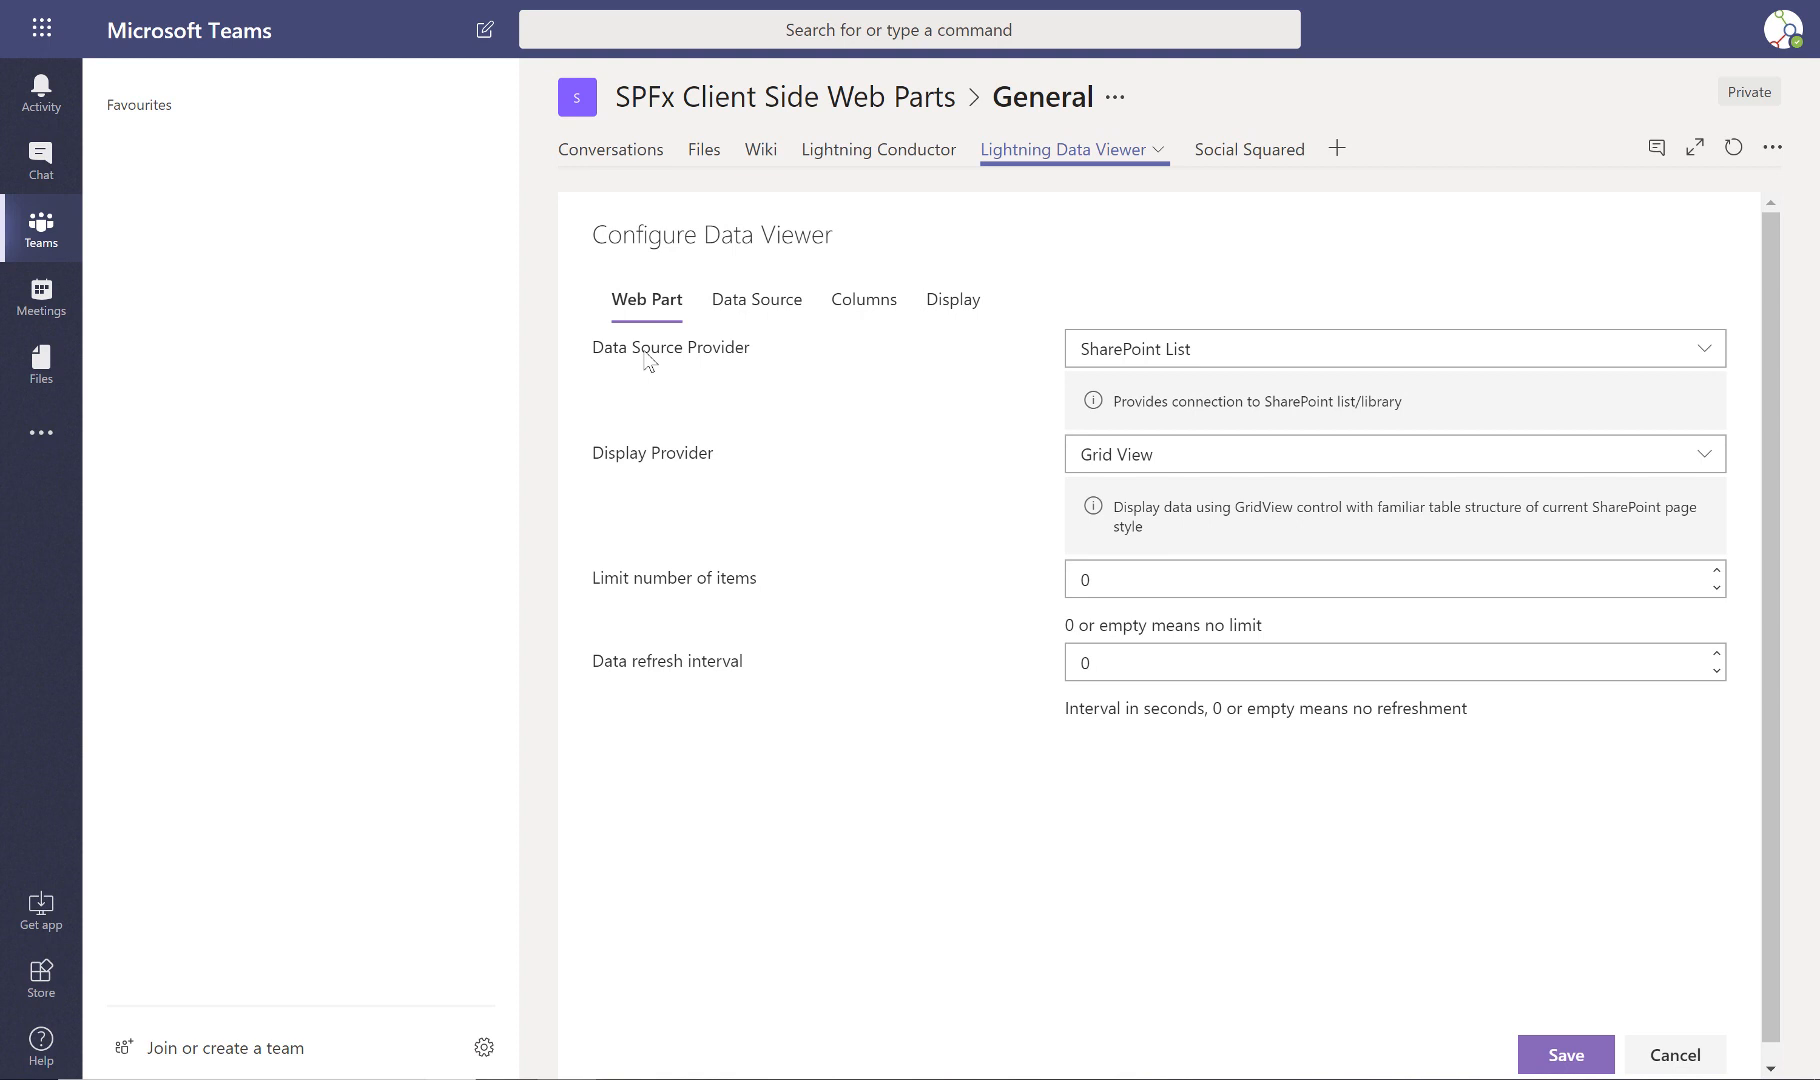
Choose SharePoint List as the data source provider and Charts view as the display provider.
click(1204, 358)
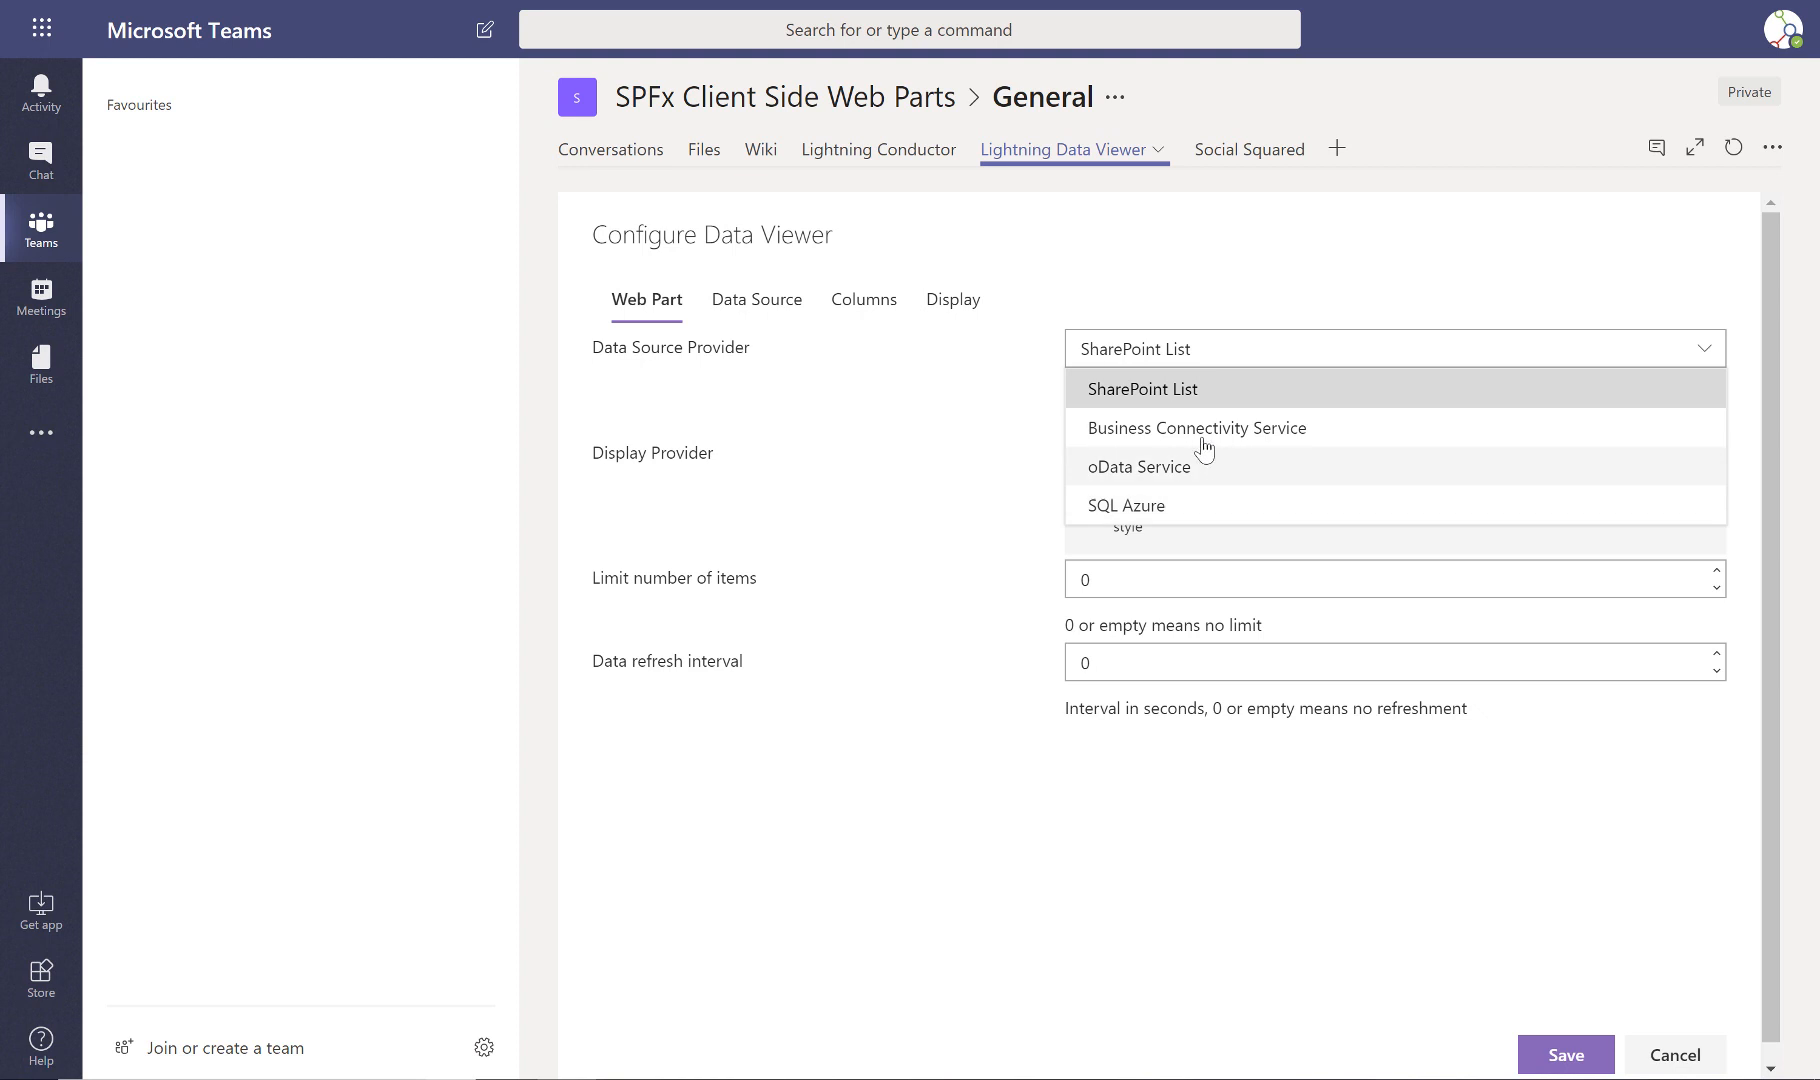
click(1146, 400)
click(1150, 462)
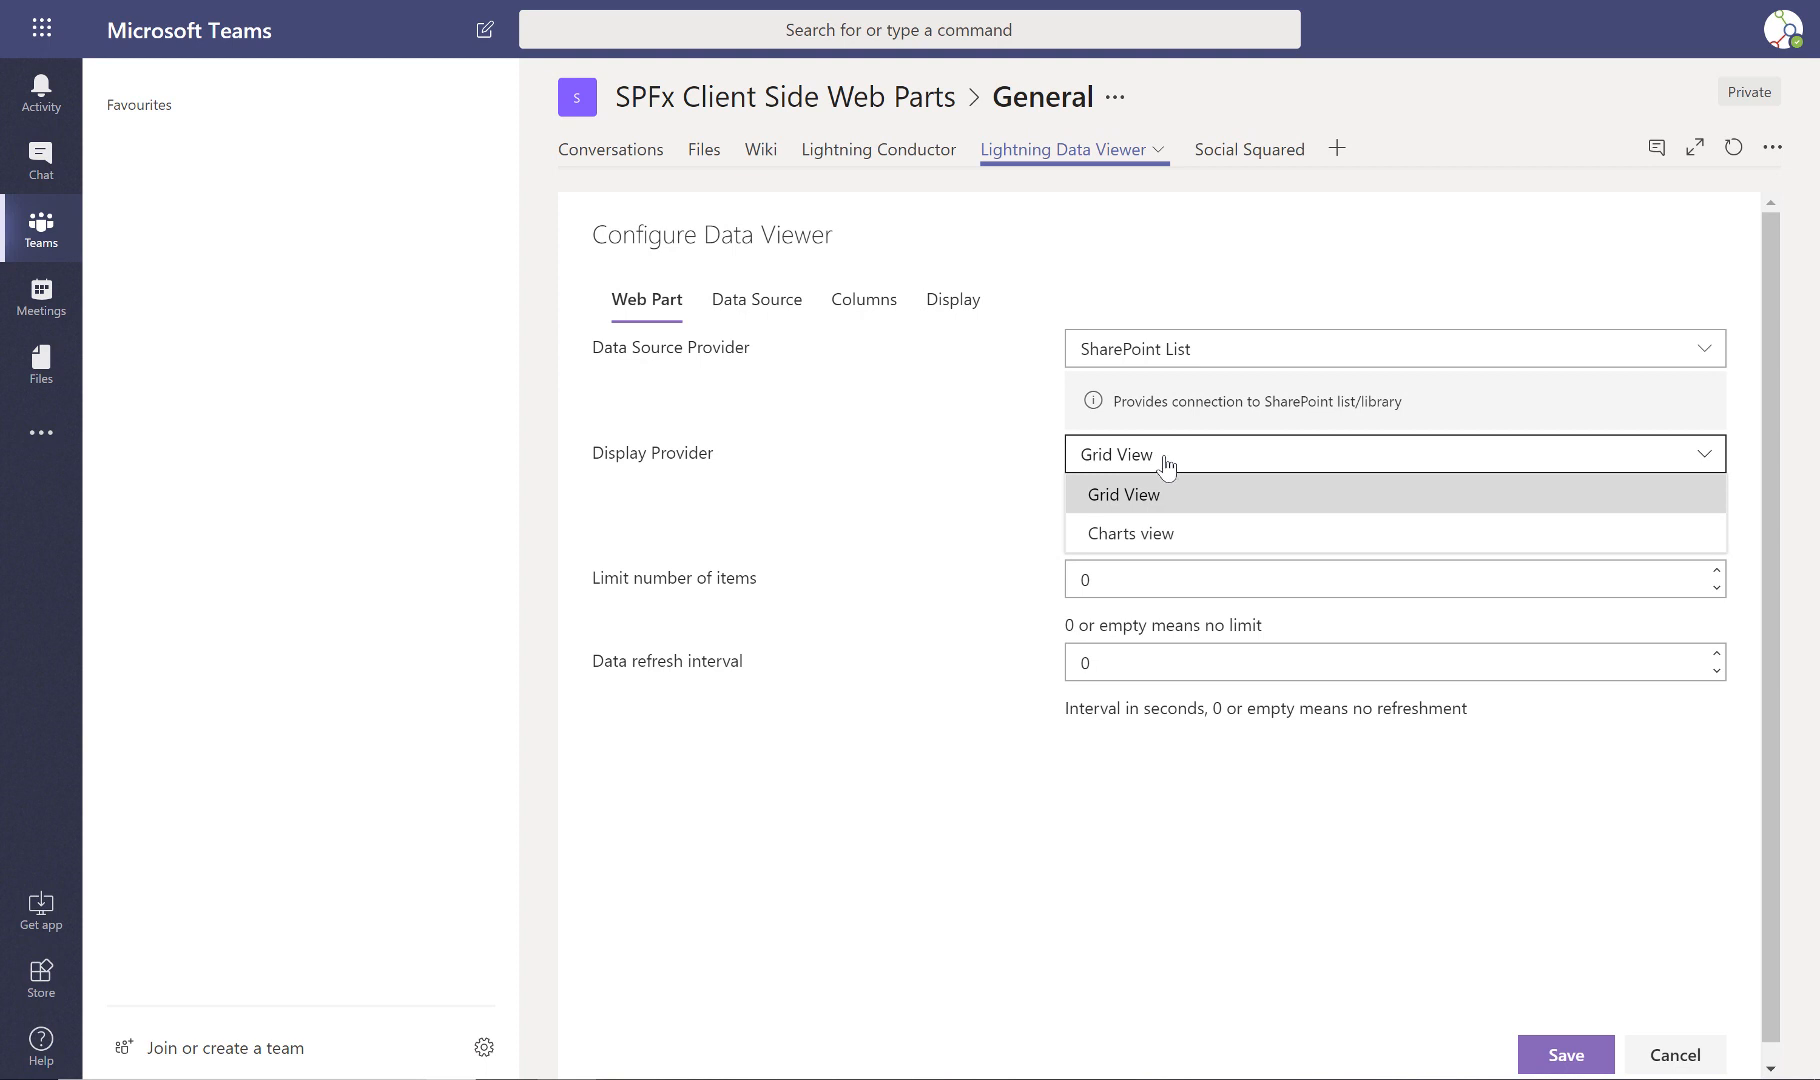
click(1176, 543)
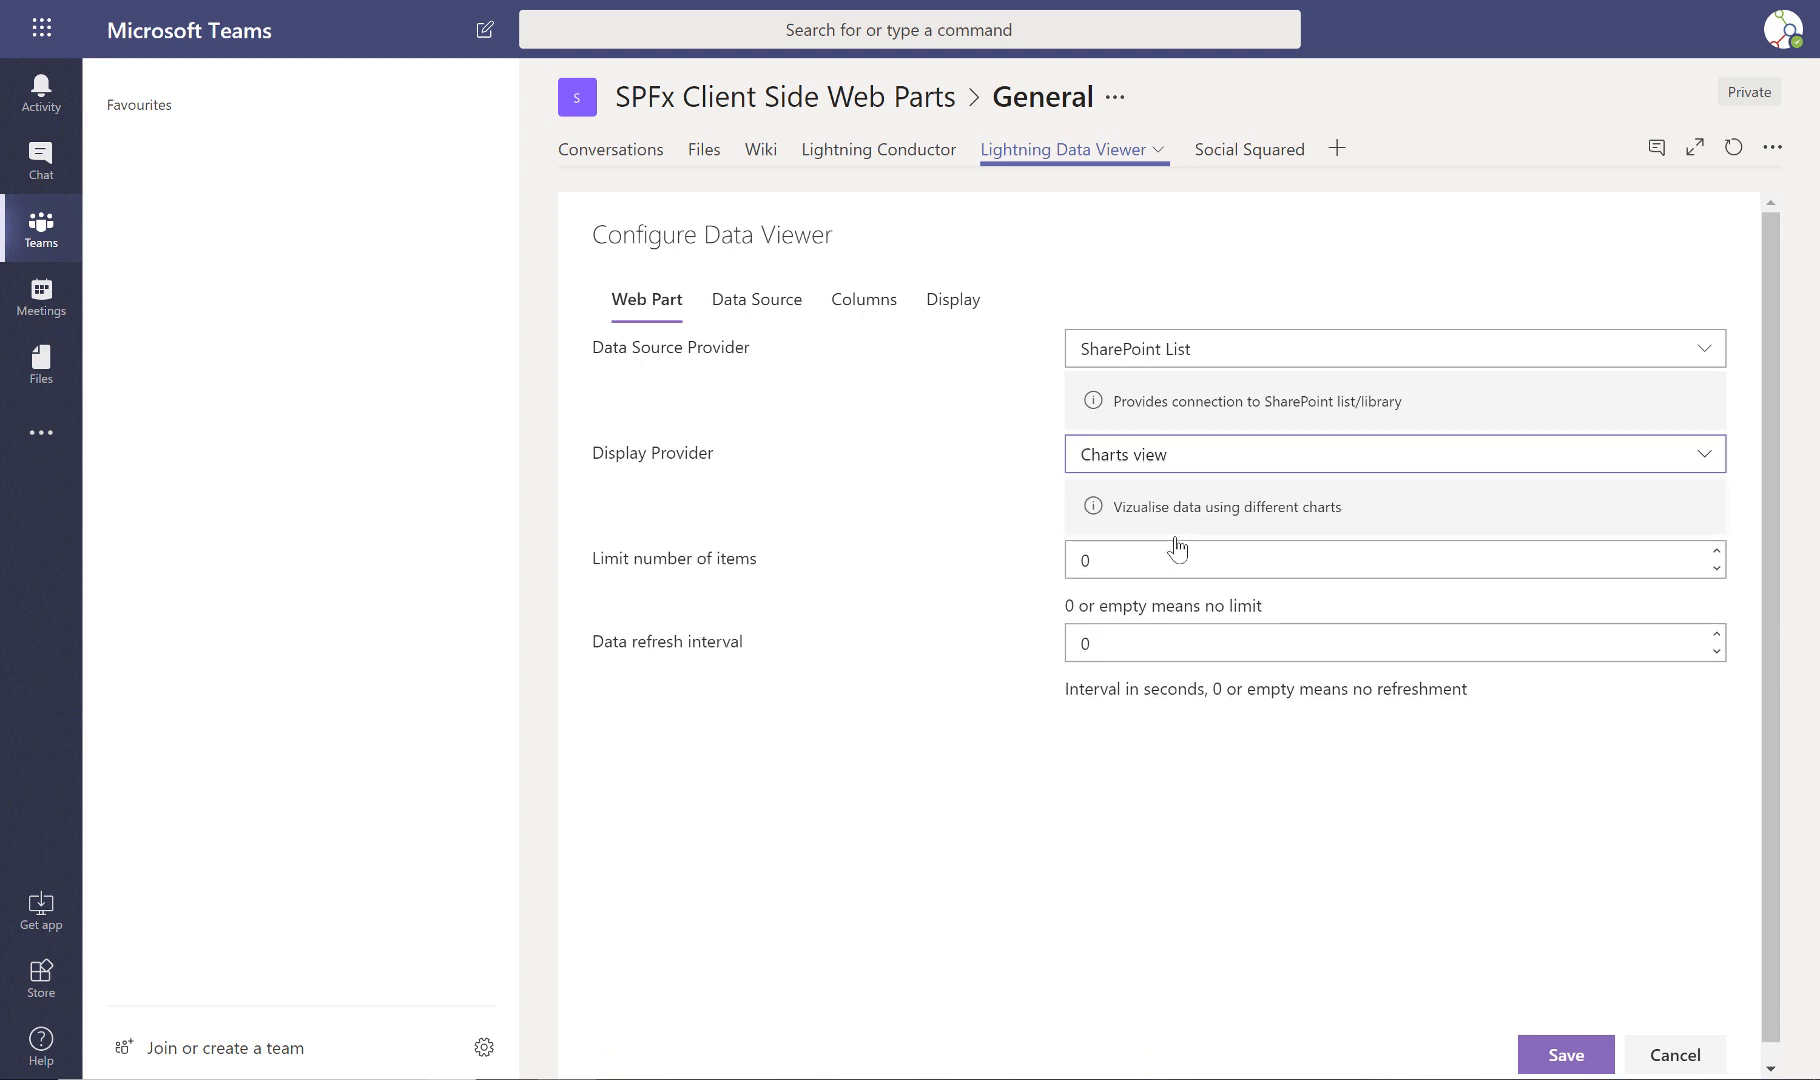
Select the Sales list from the Teams SPFX Meeting site under sites/TeamsSPFXMeeting as the data source.
click(786, 306)
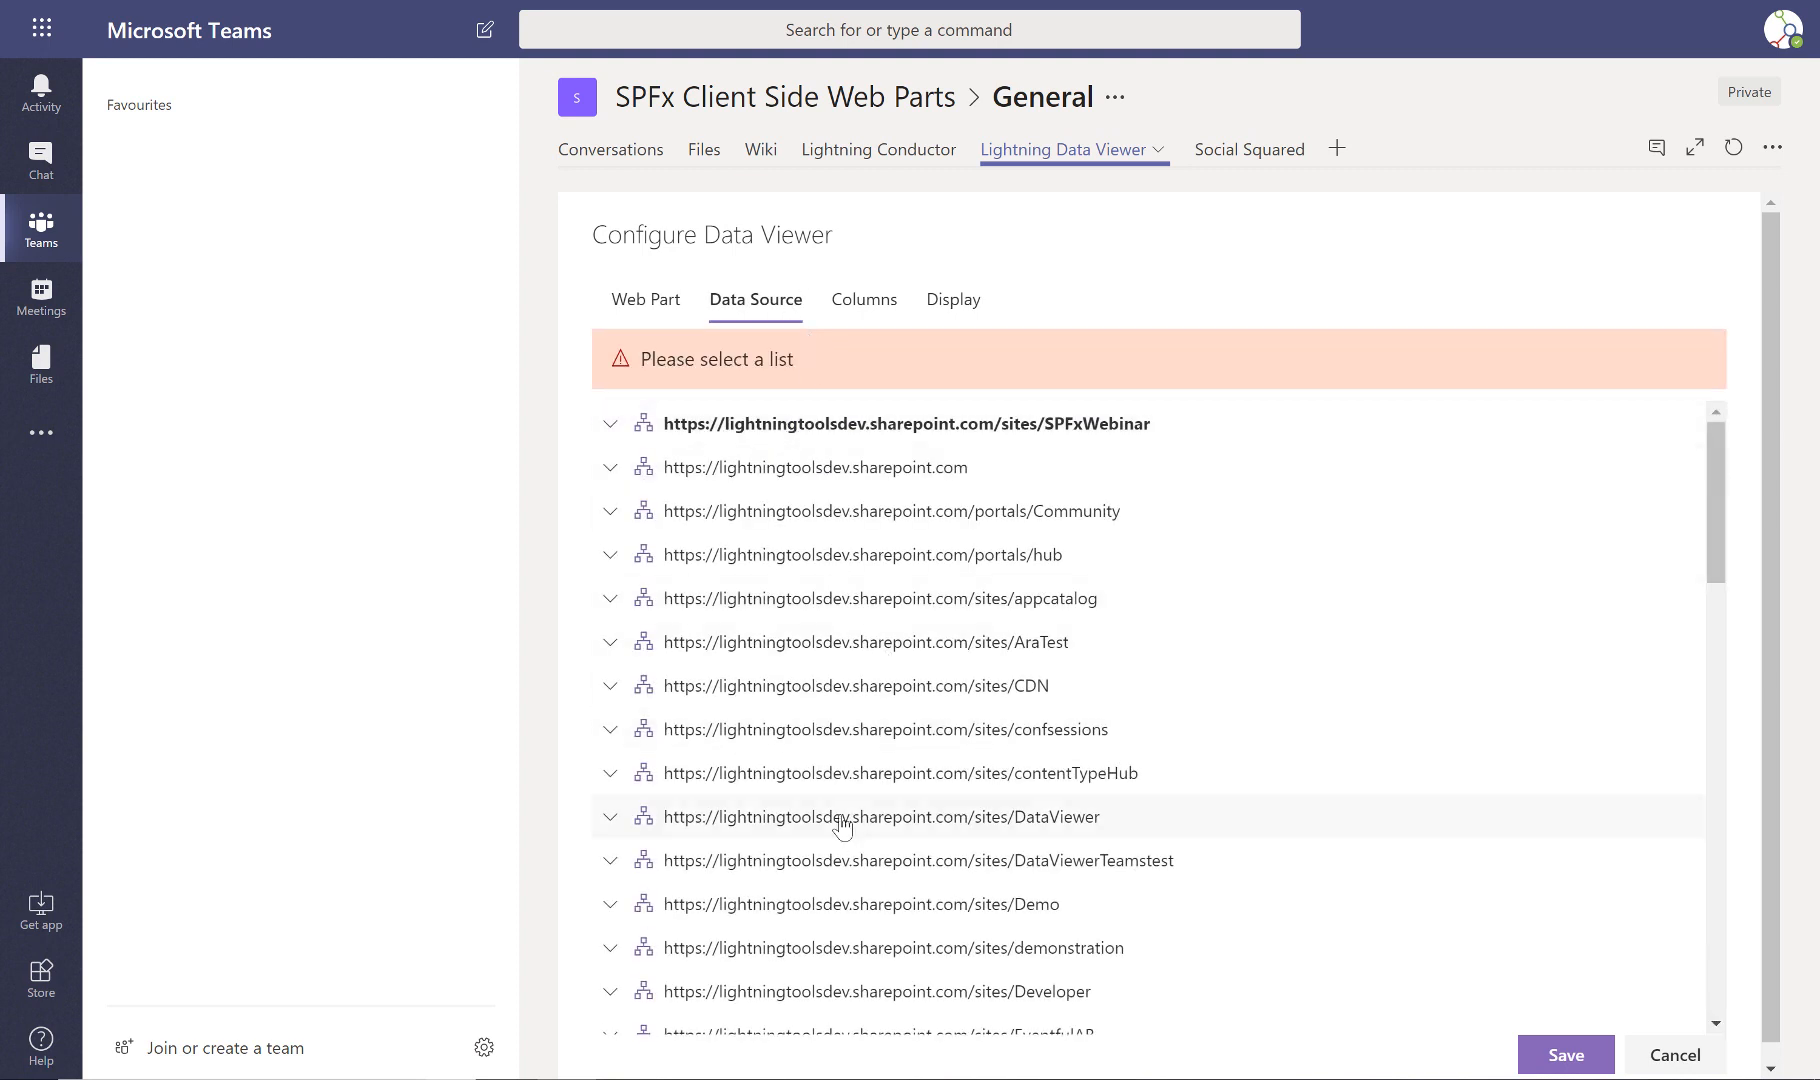
scroll(808, 785, down, 7)
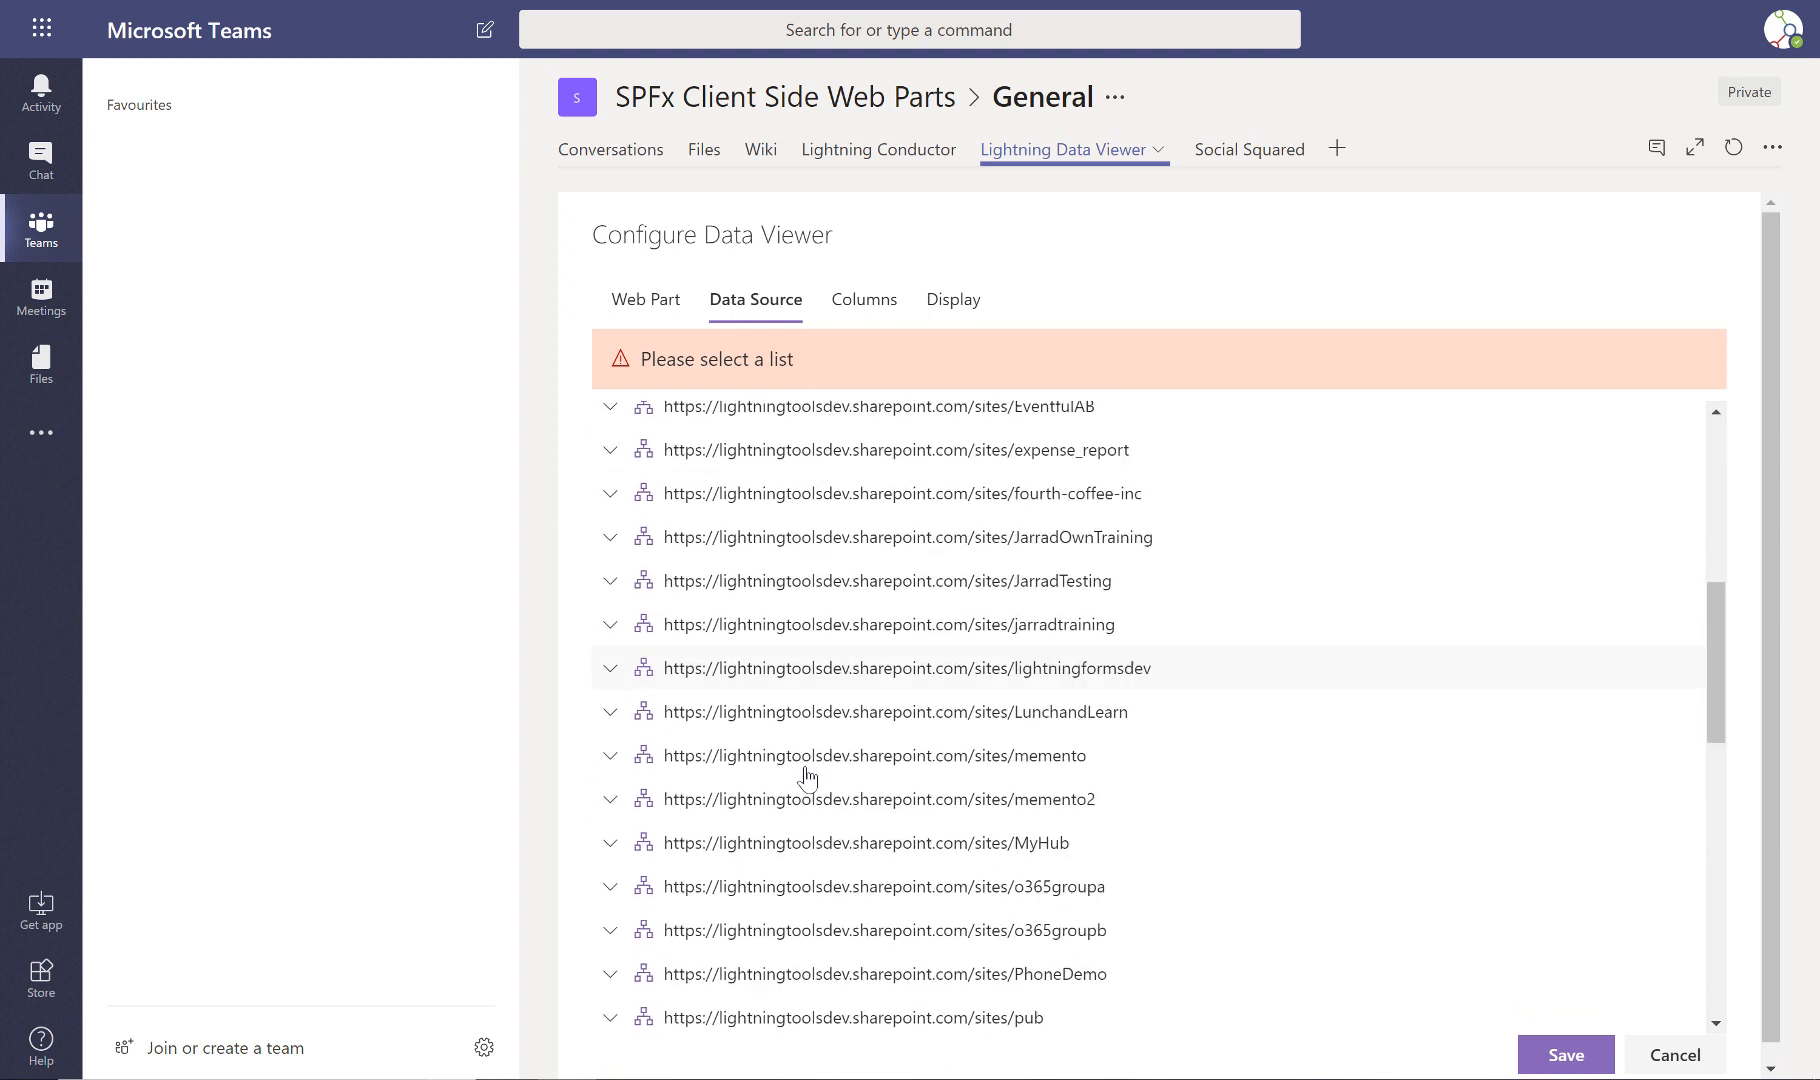
scroll(808, 777, down, 9)
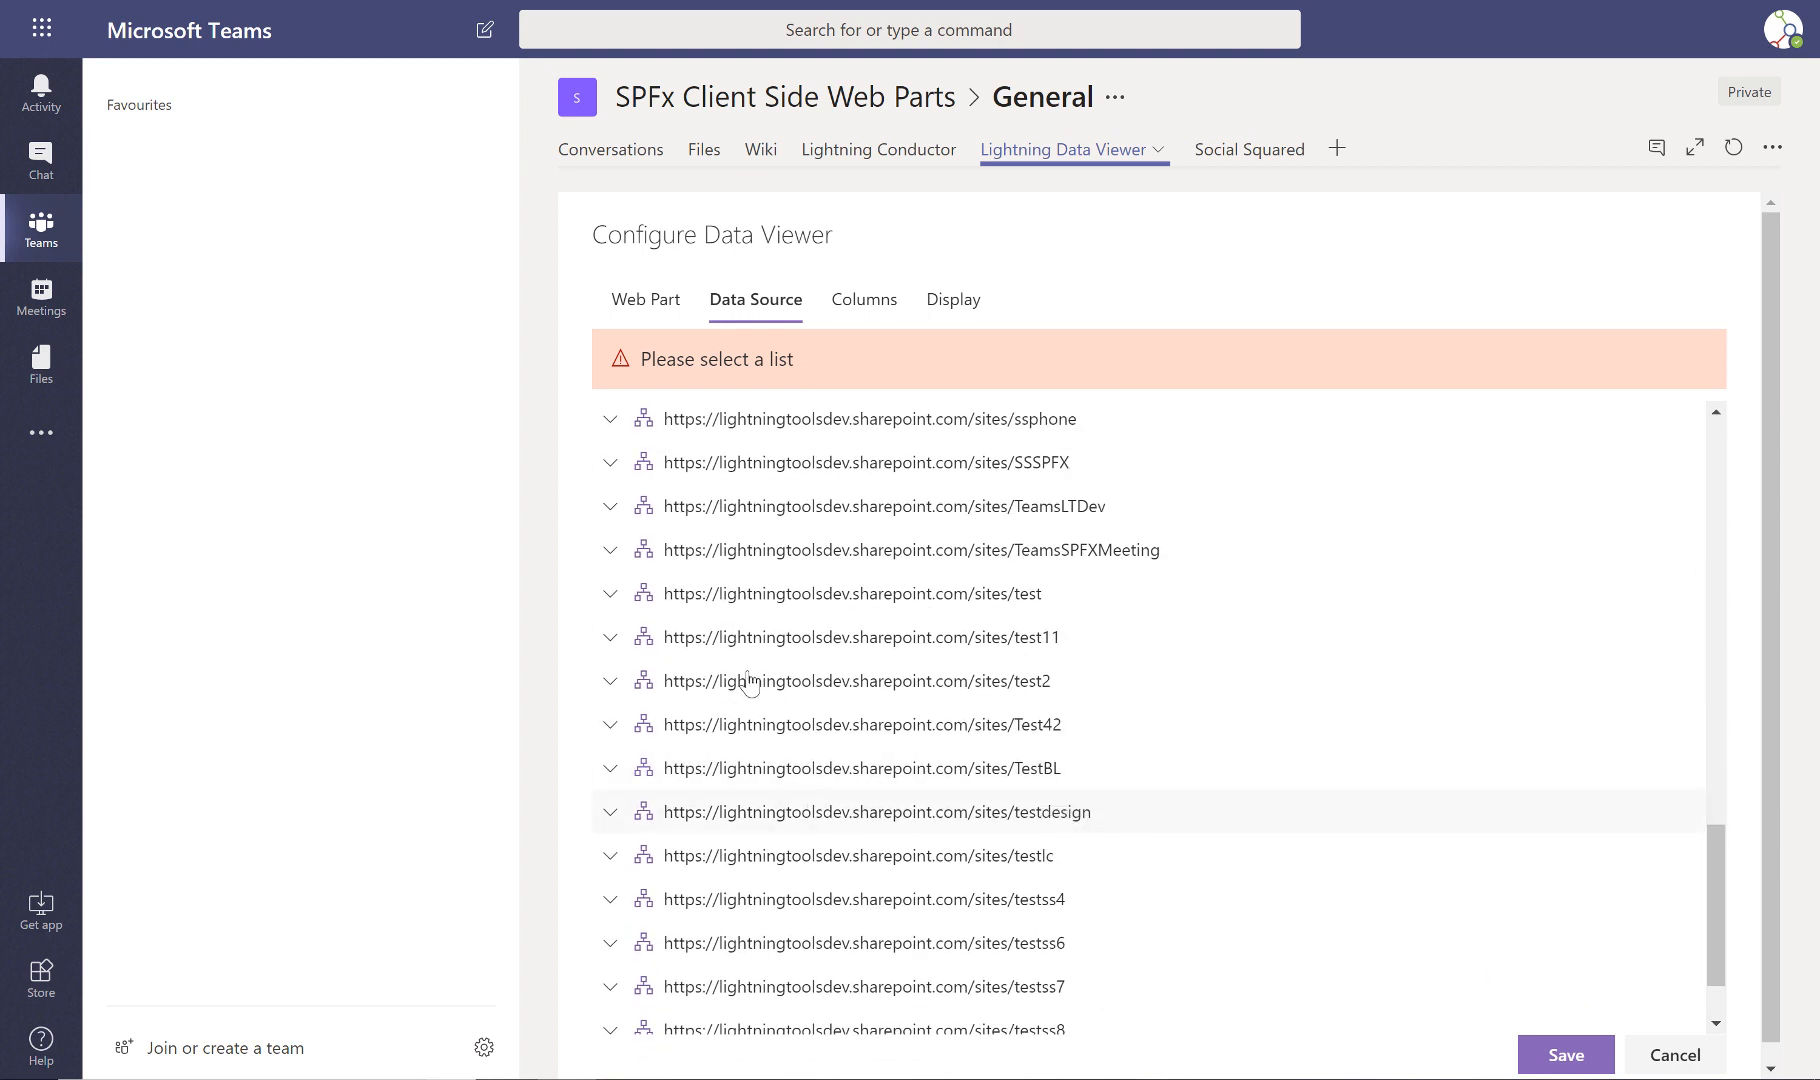
click(611, 551)
click(627, 596)
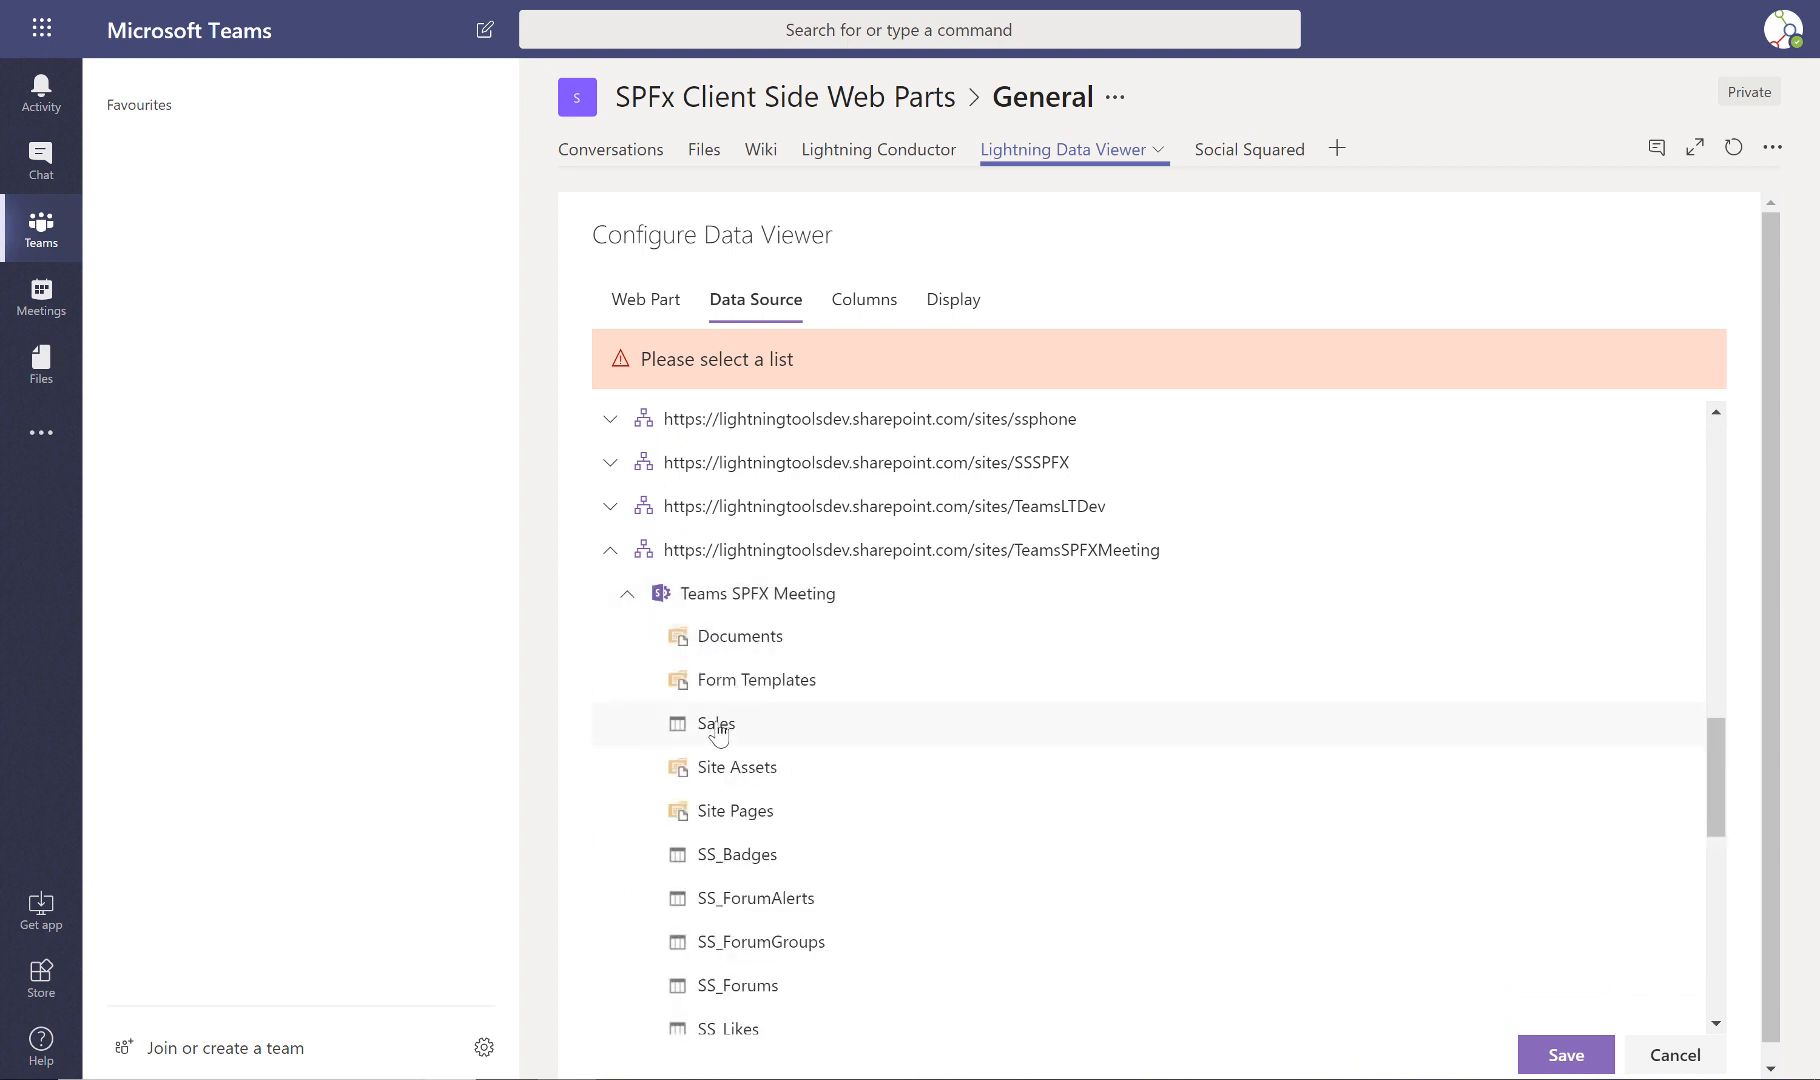
click(720, 724)
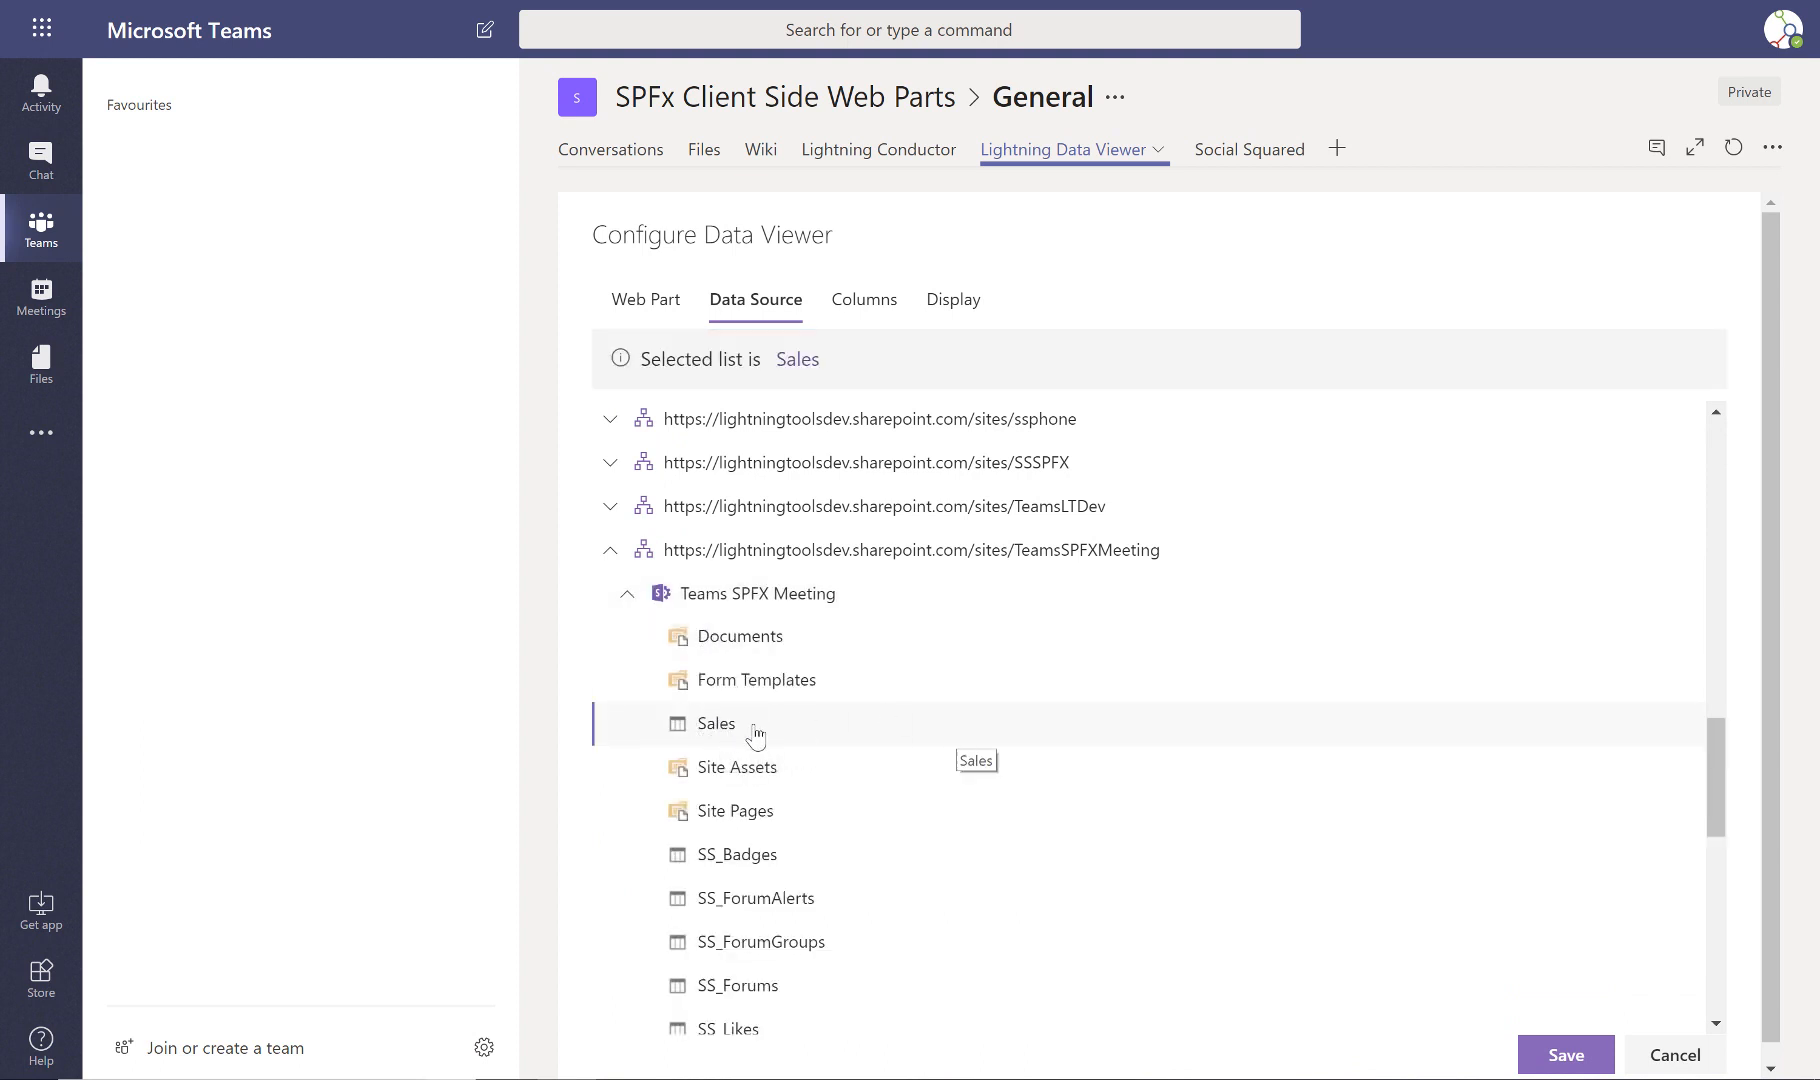
Include the Sales, Cost of Sales, Profit and Month columns in the data.
click(864, 301)
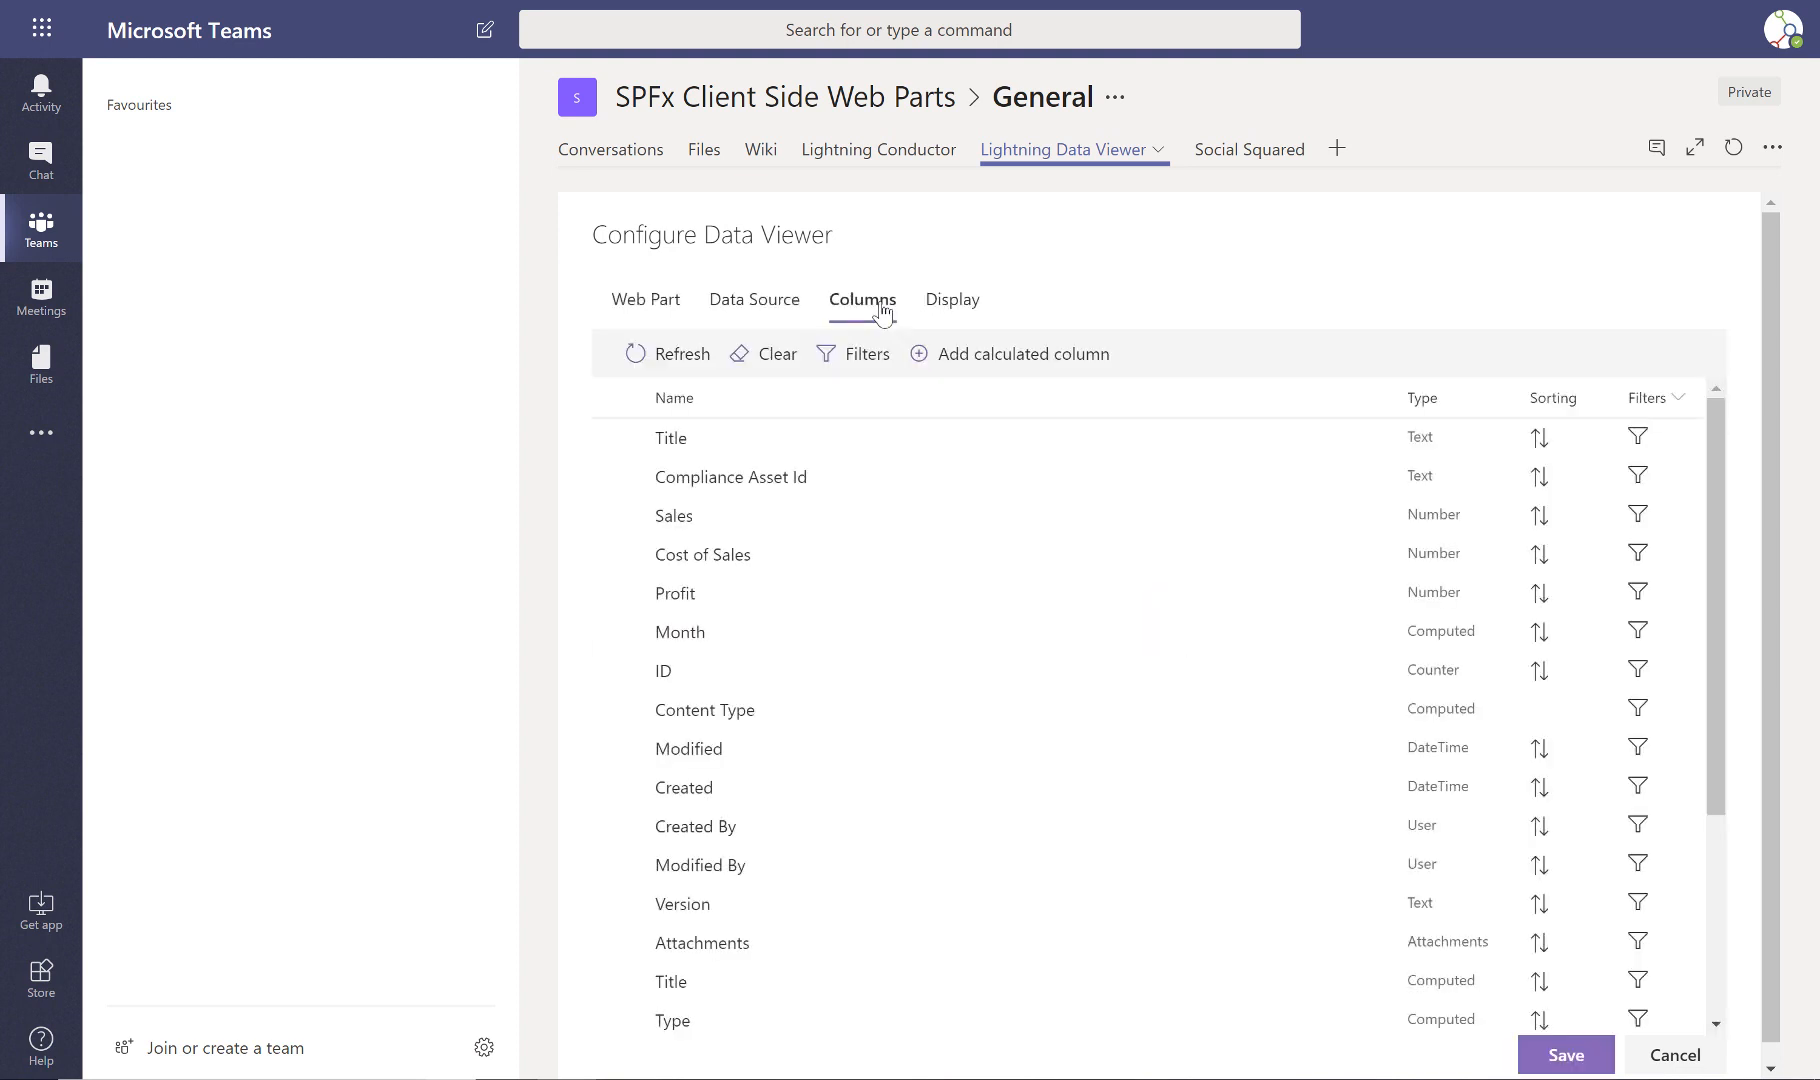
click(617, 515)
click(618, 556)
click(618, 594)
click(622, 632)
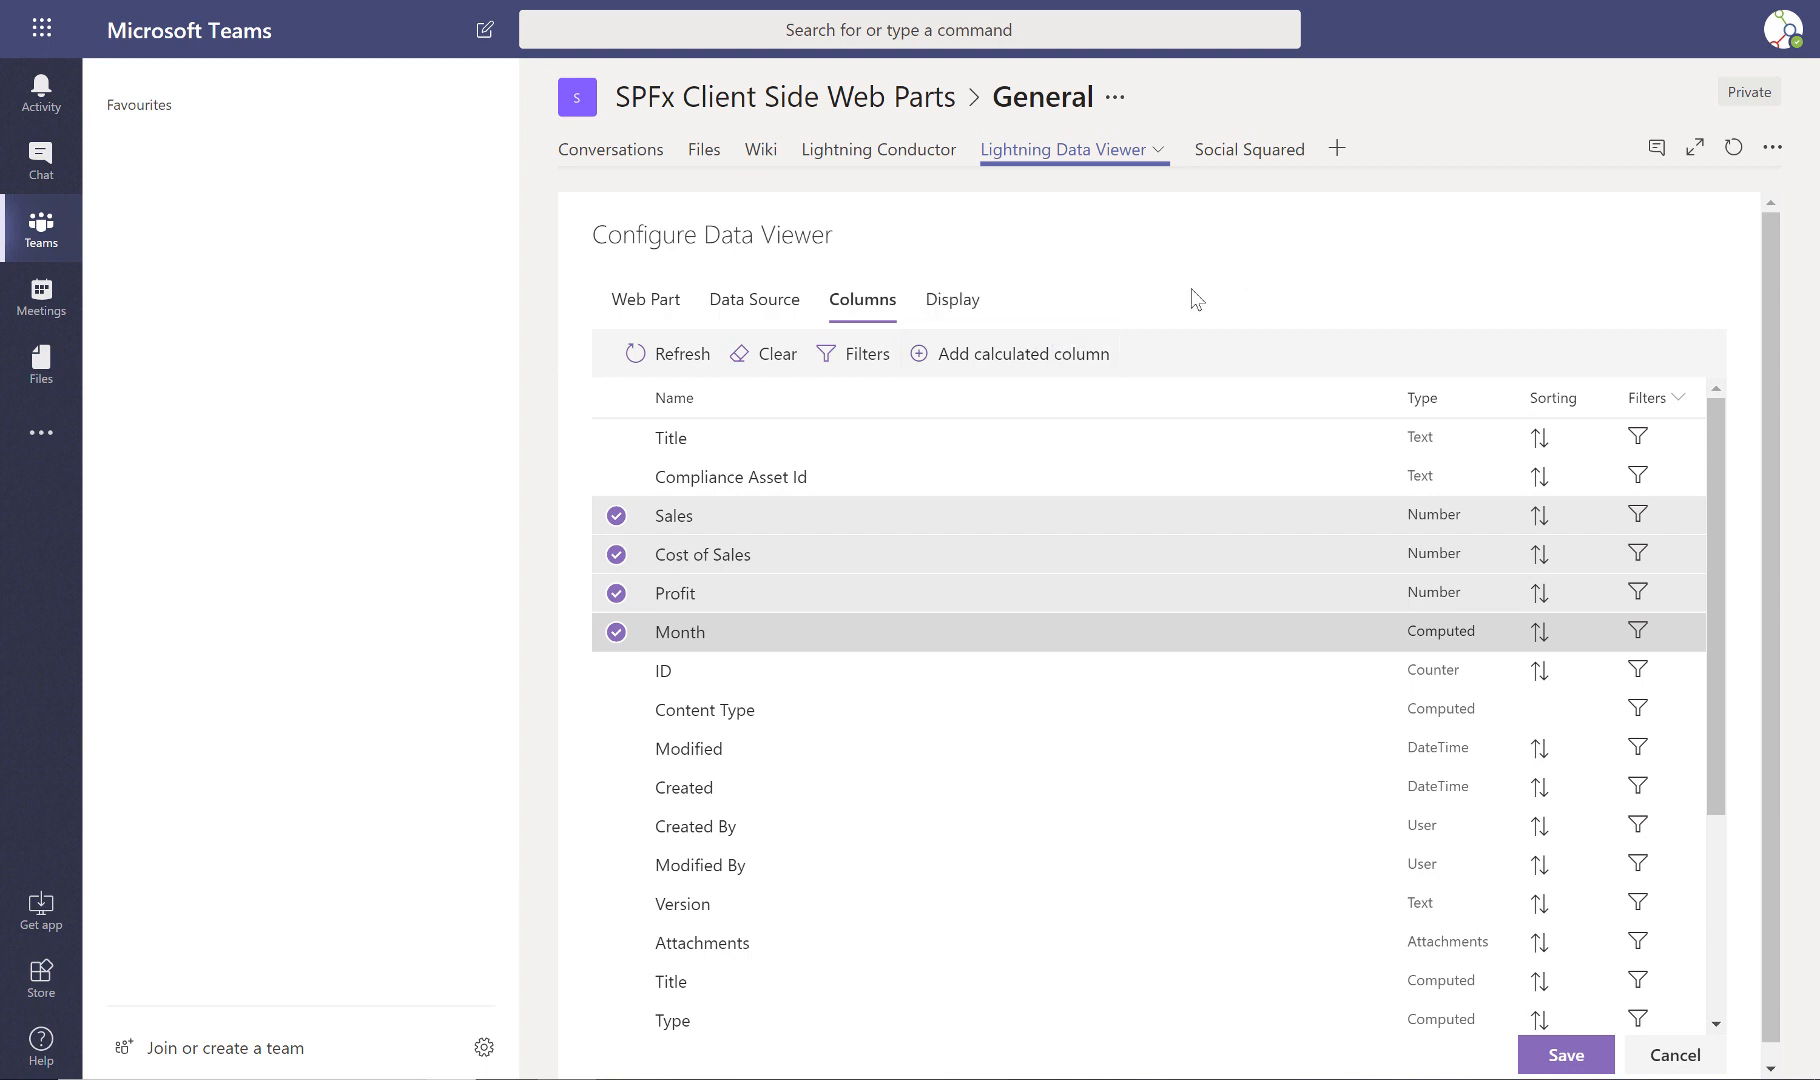
Try the Pie & Donut chart type in the display settings.
click(966, 302)
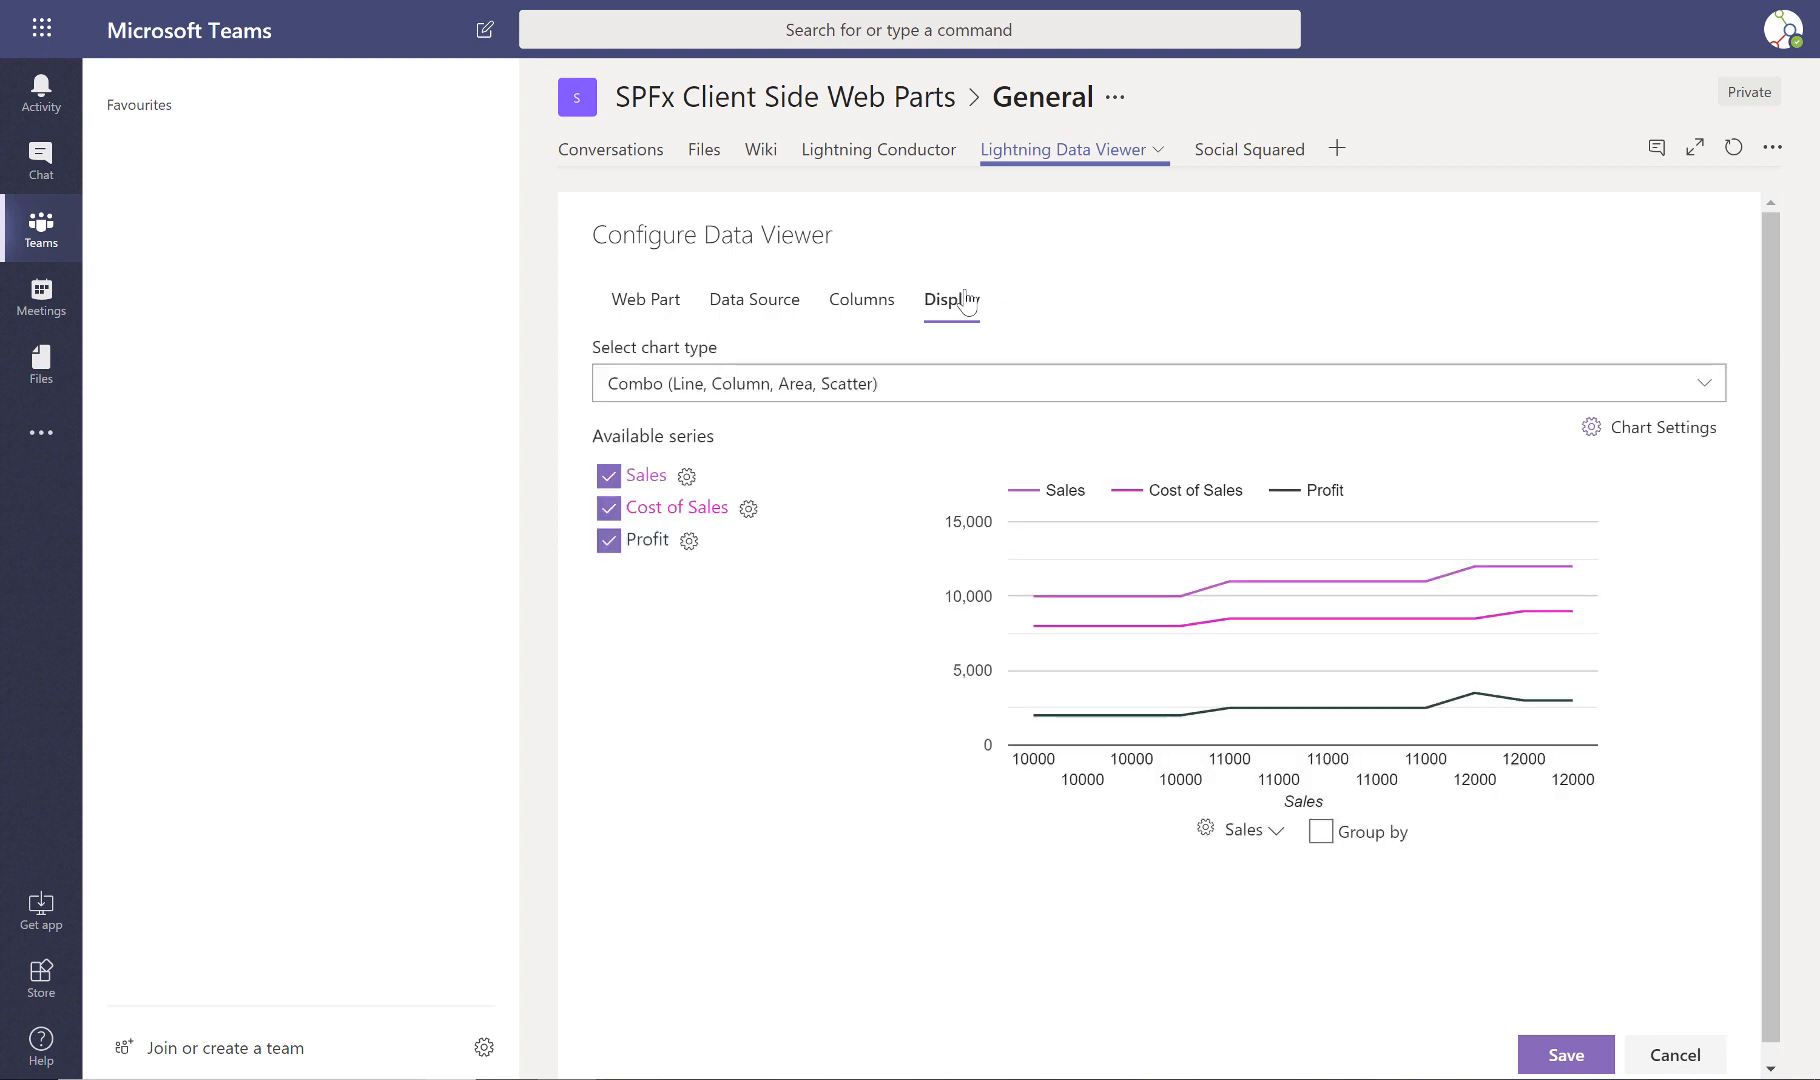
click(967, 390)
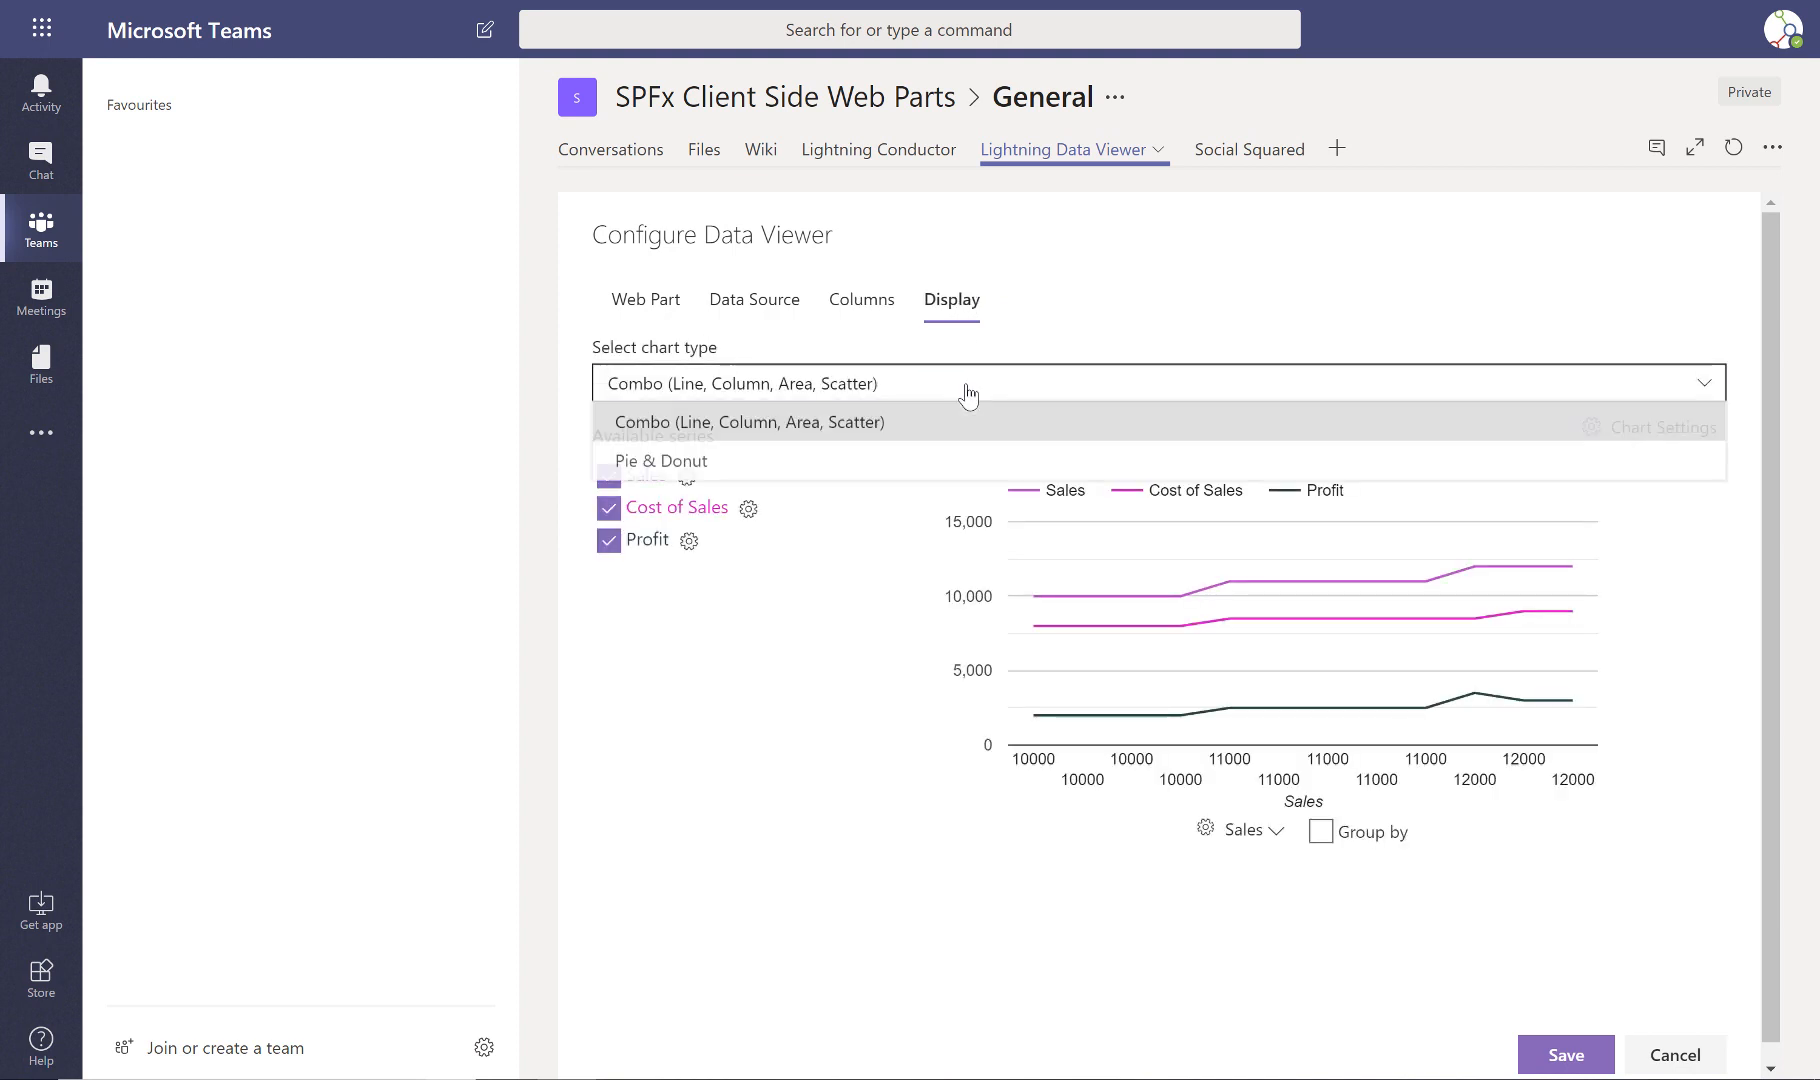
click(855, 464)
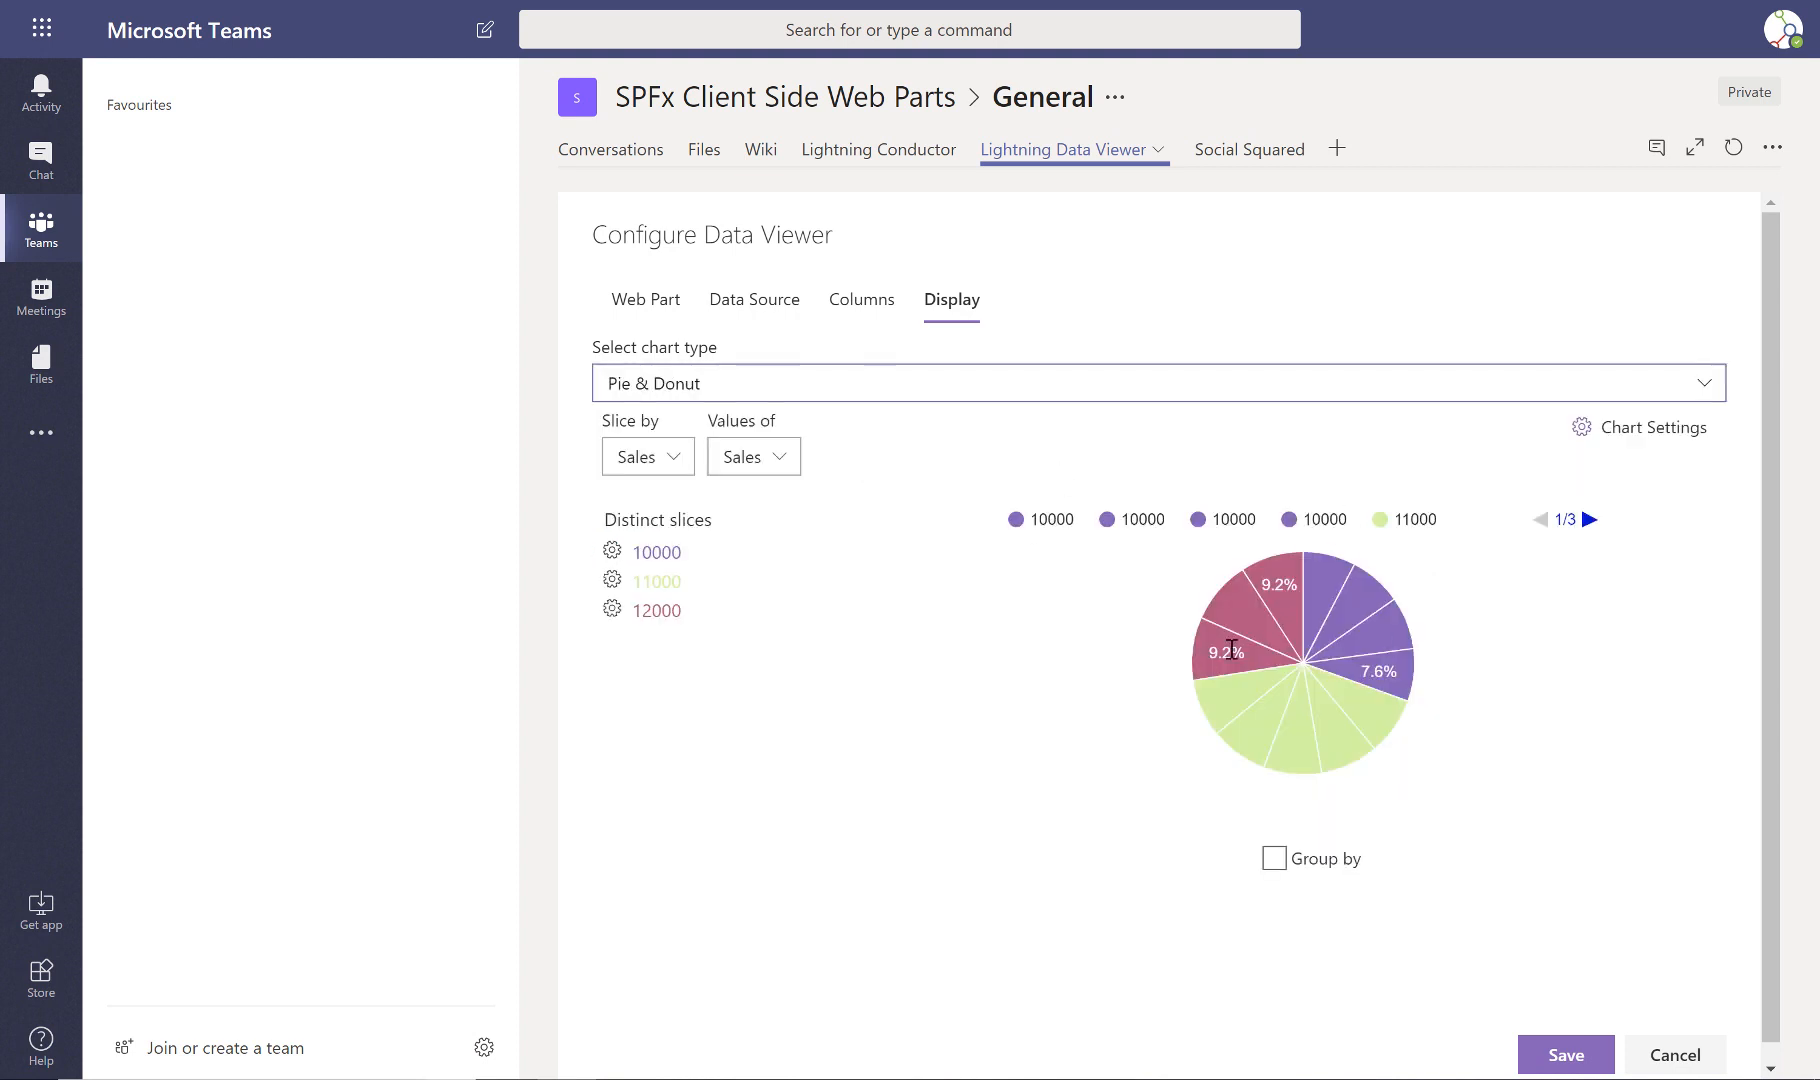
Set the chart type to Combo (Line, Column, Area, Scatter) and include the Cost of Sales and Profit series.
click(1020, 398)
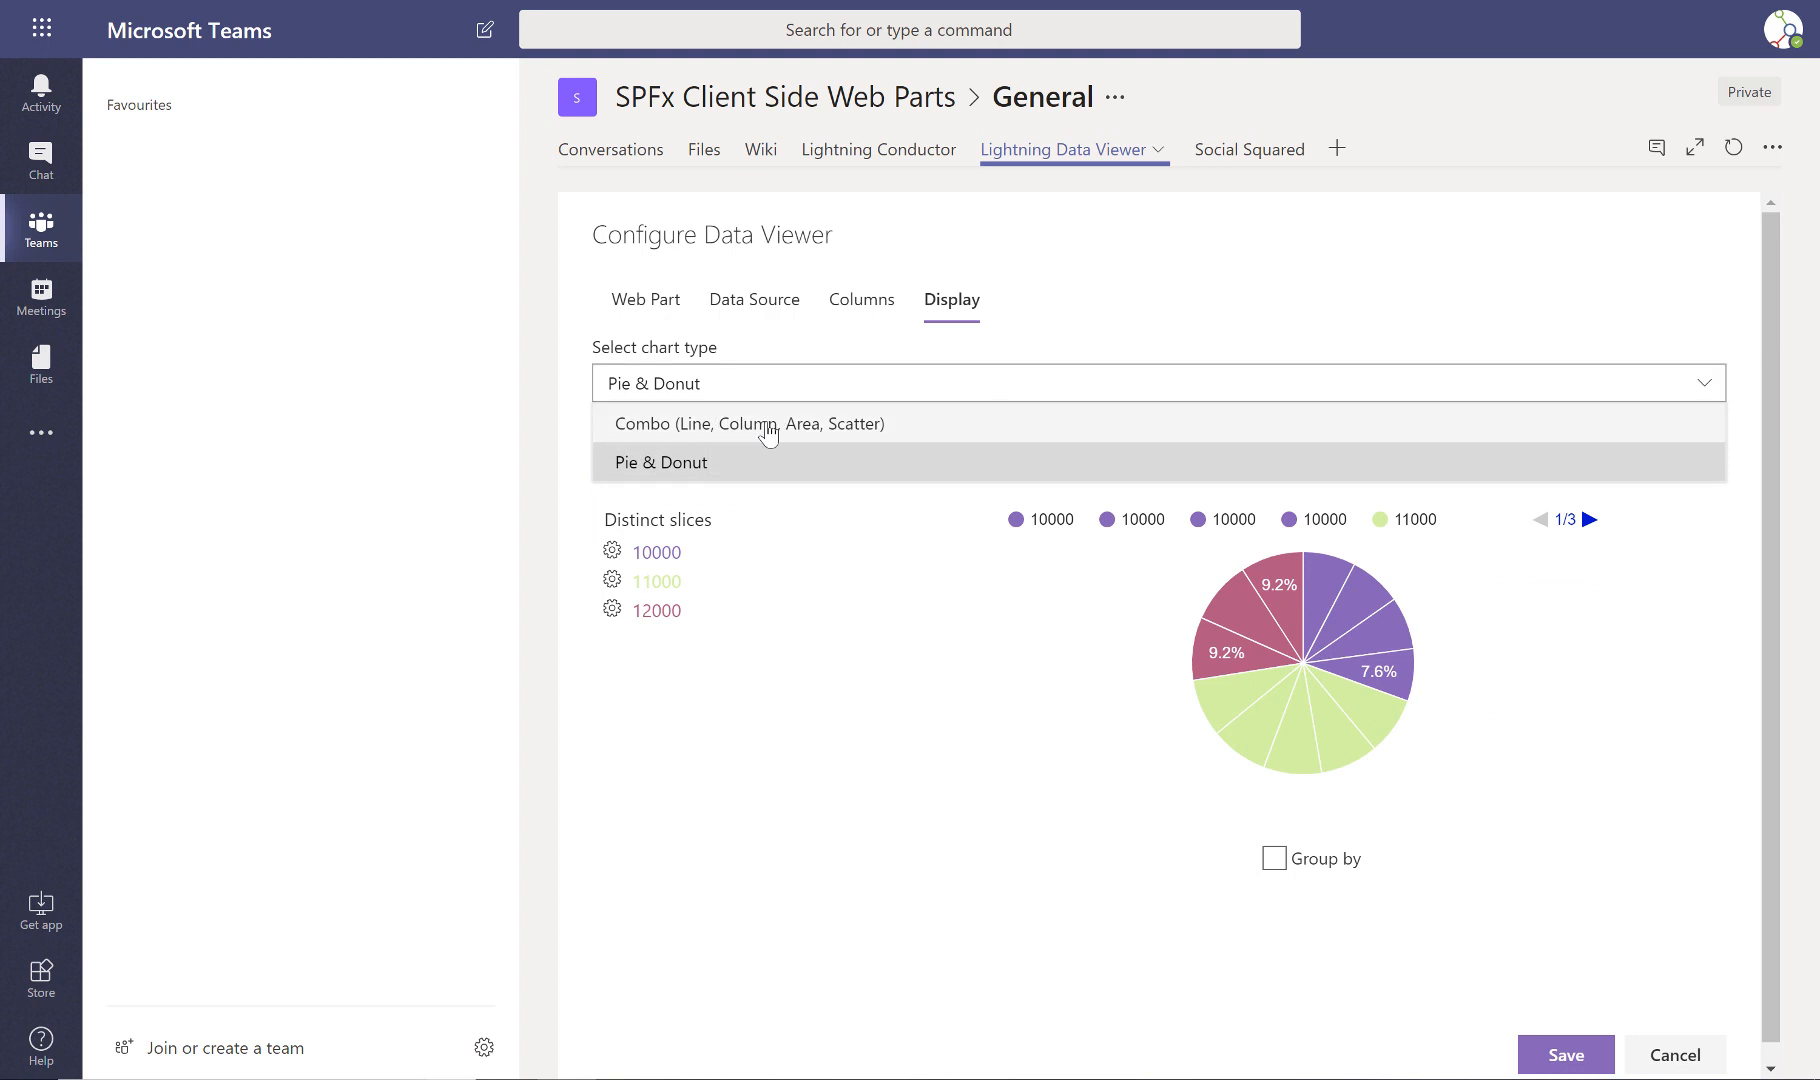
click(764, 422)
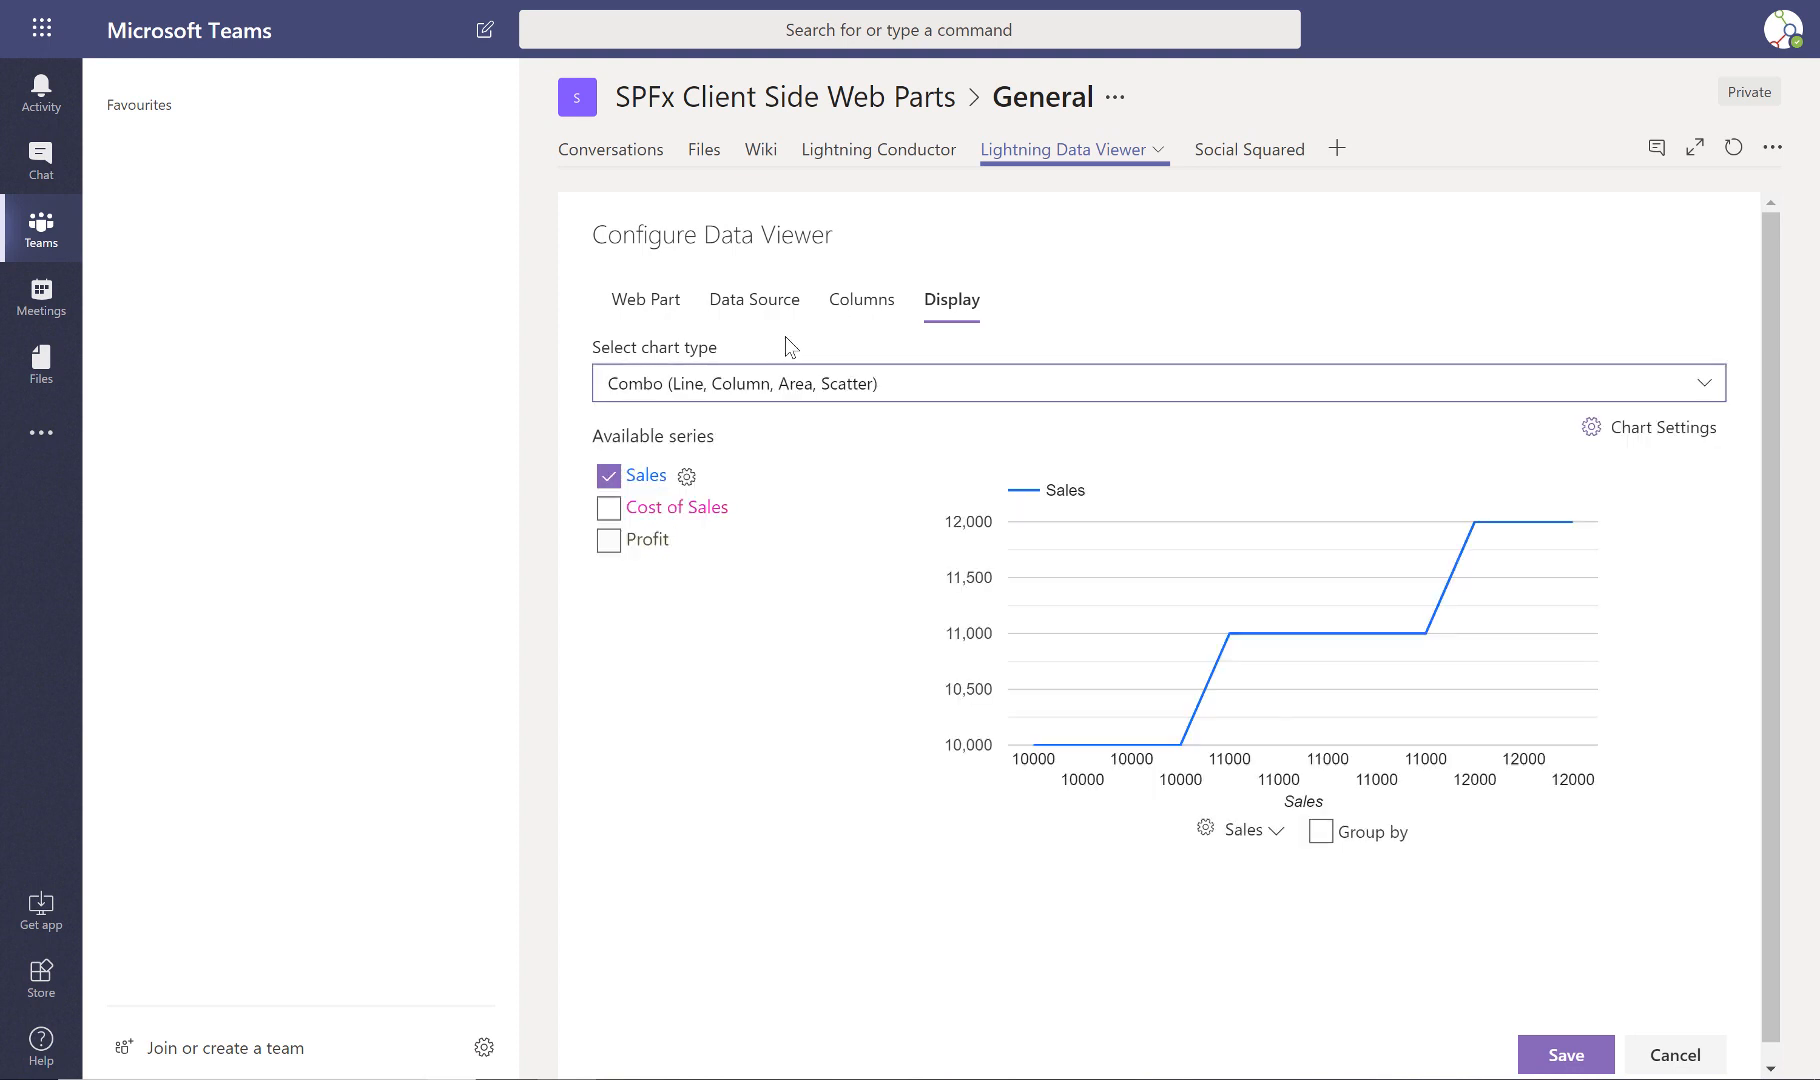
click(616, 512)
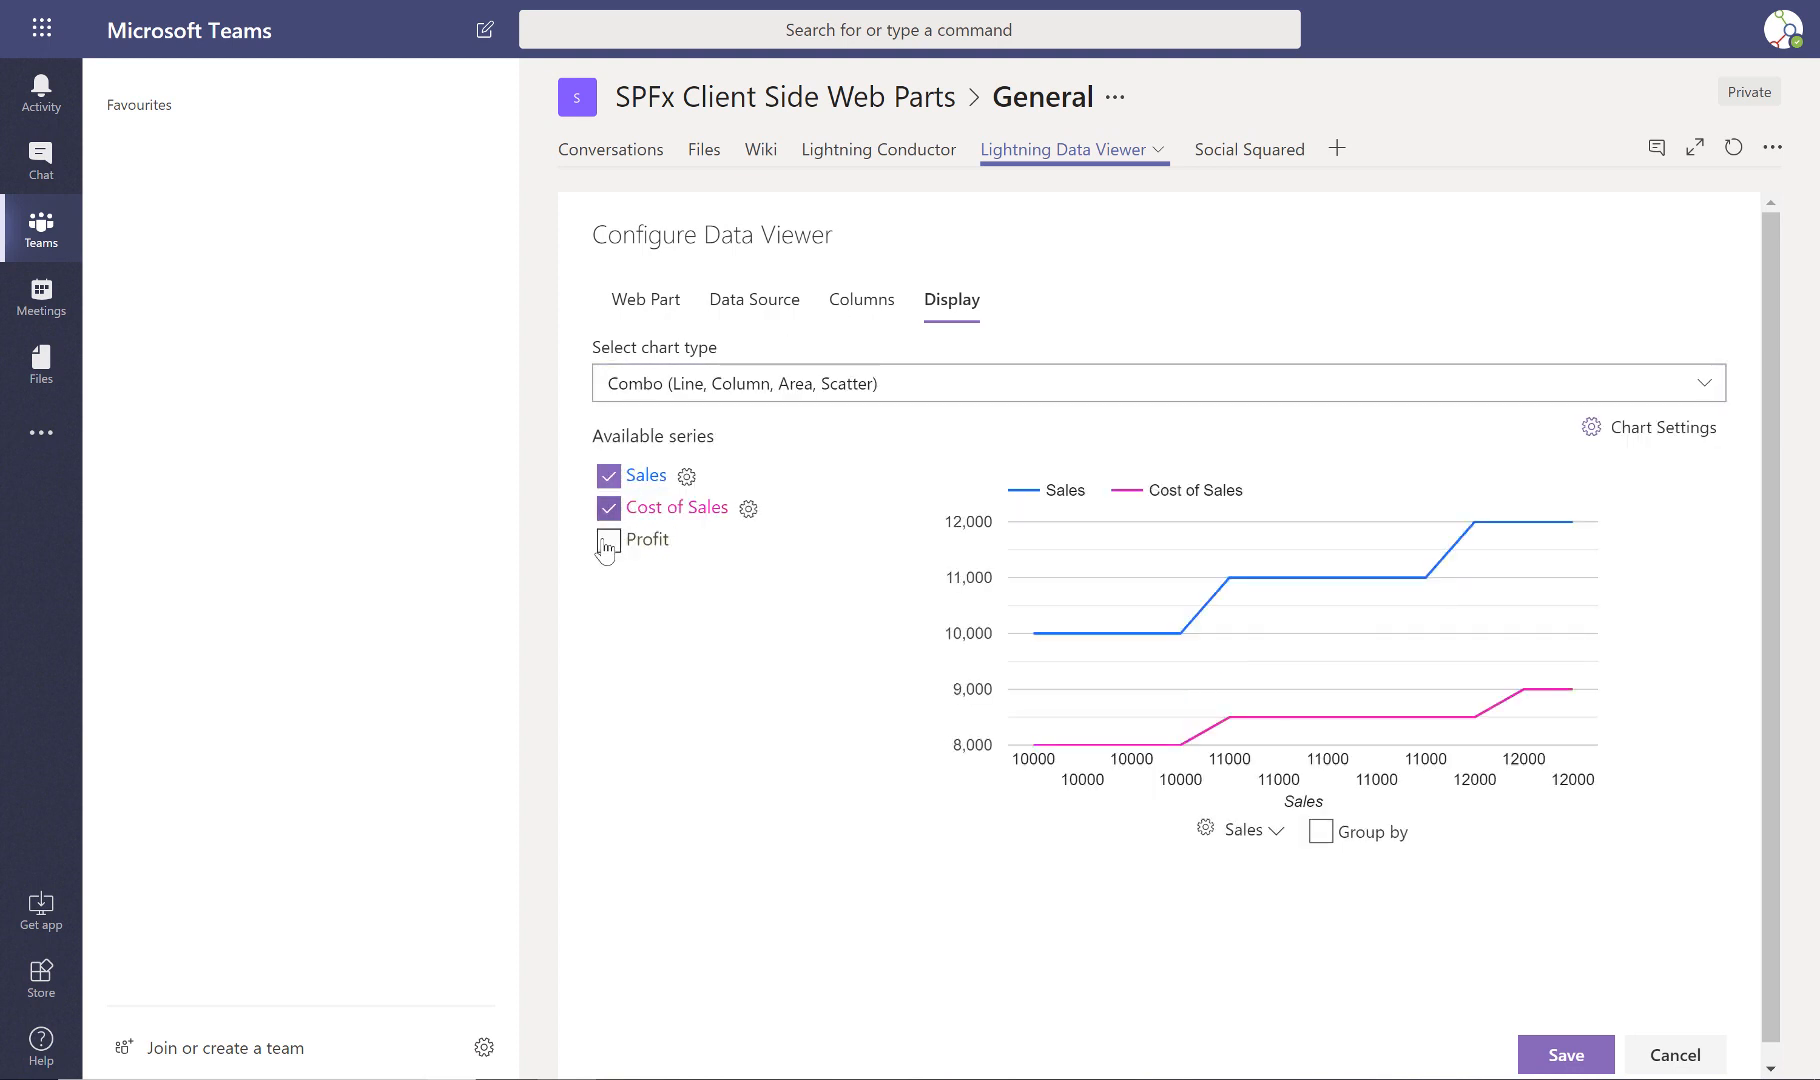
click(605, 545)
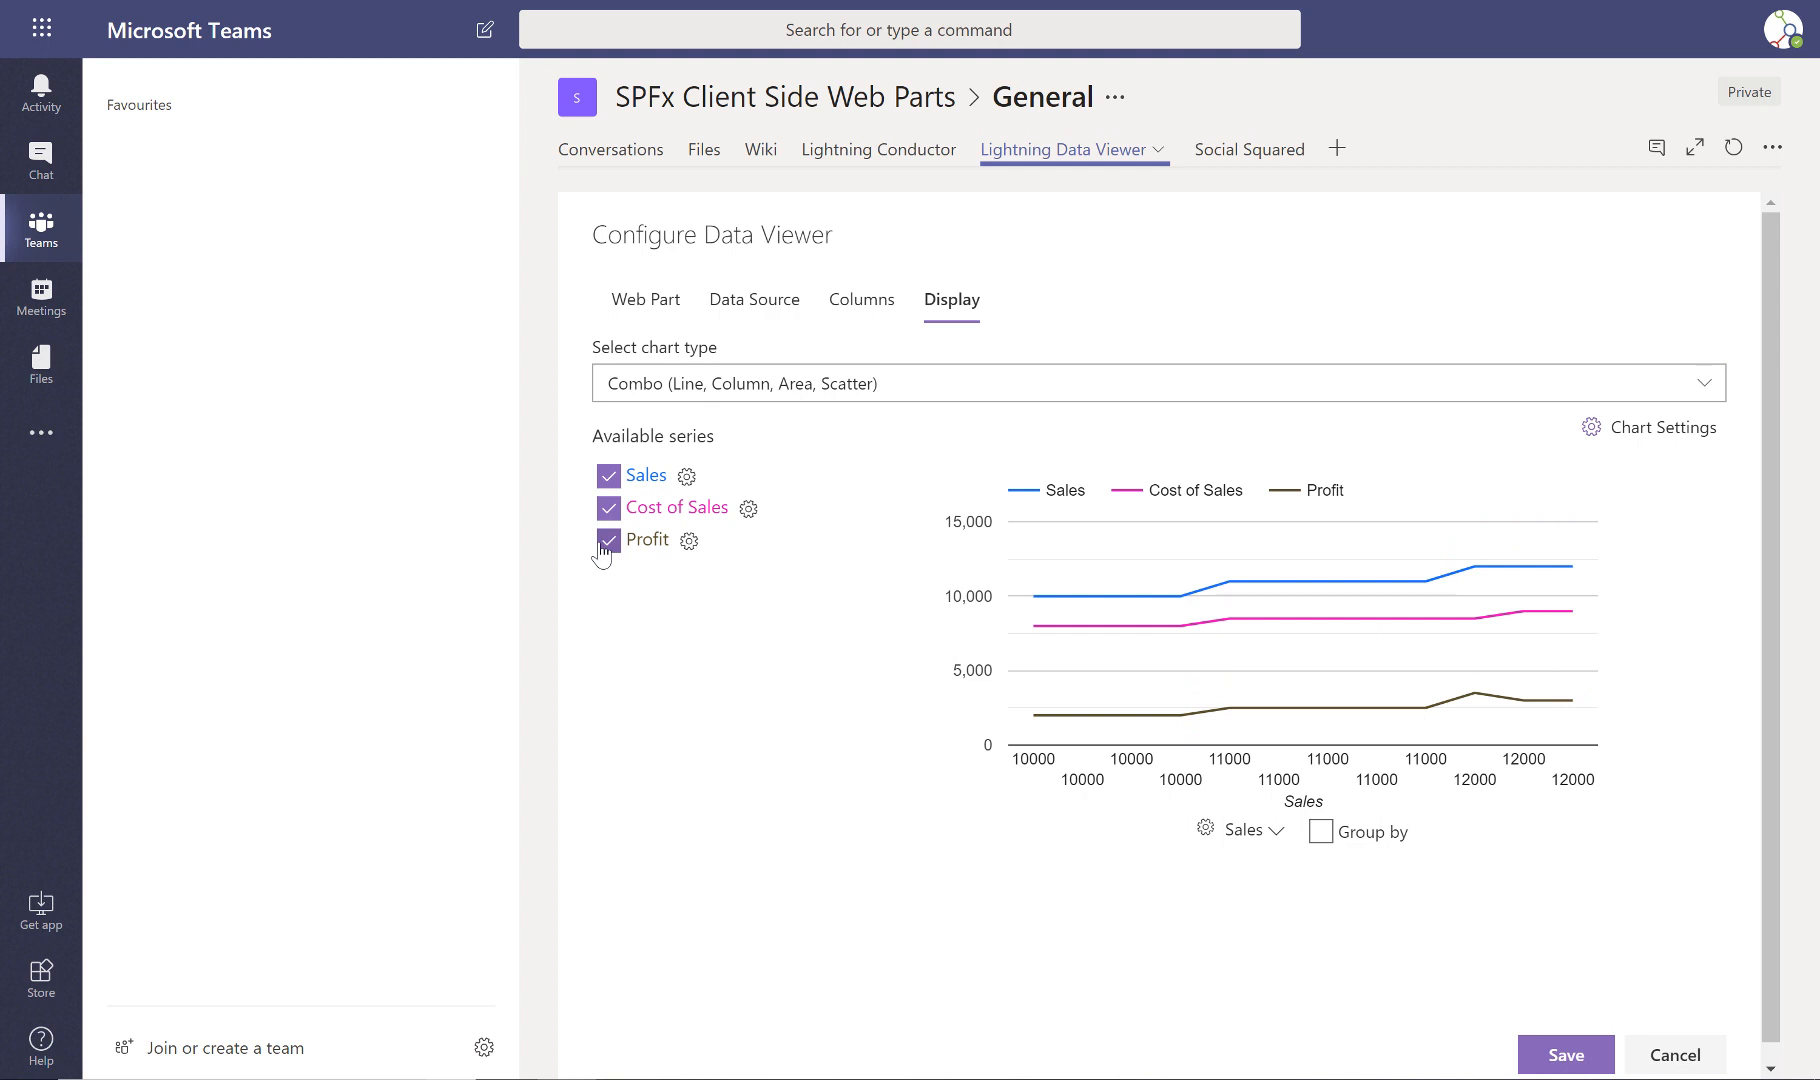
Set the Sales series' category type to Column and save its category settings.
click(687, 477)
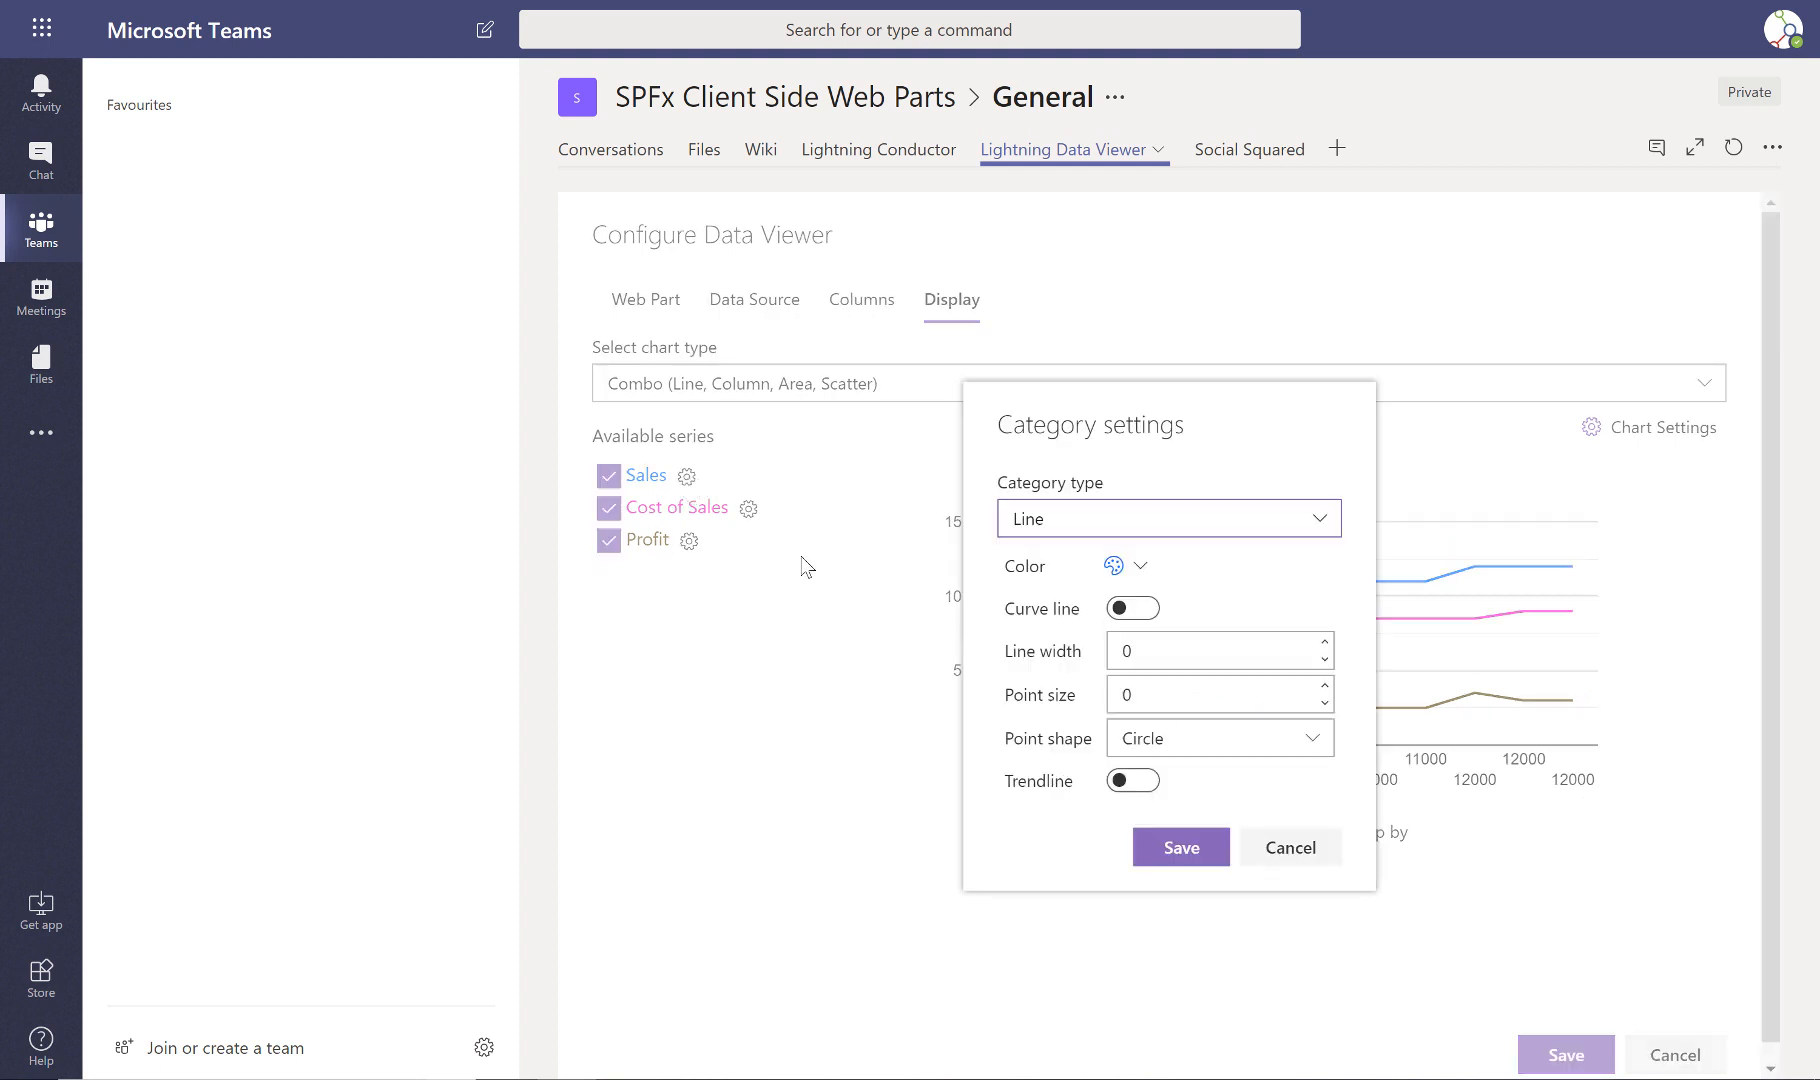
click(1321, 525)
click(1089, 600)
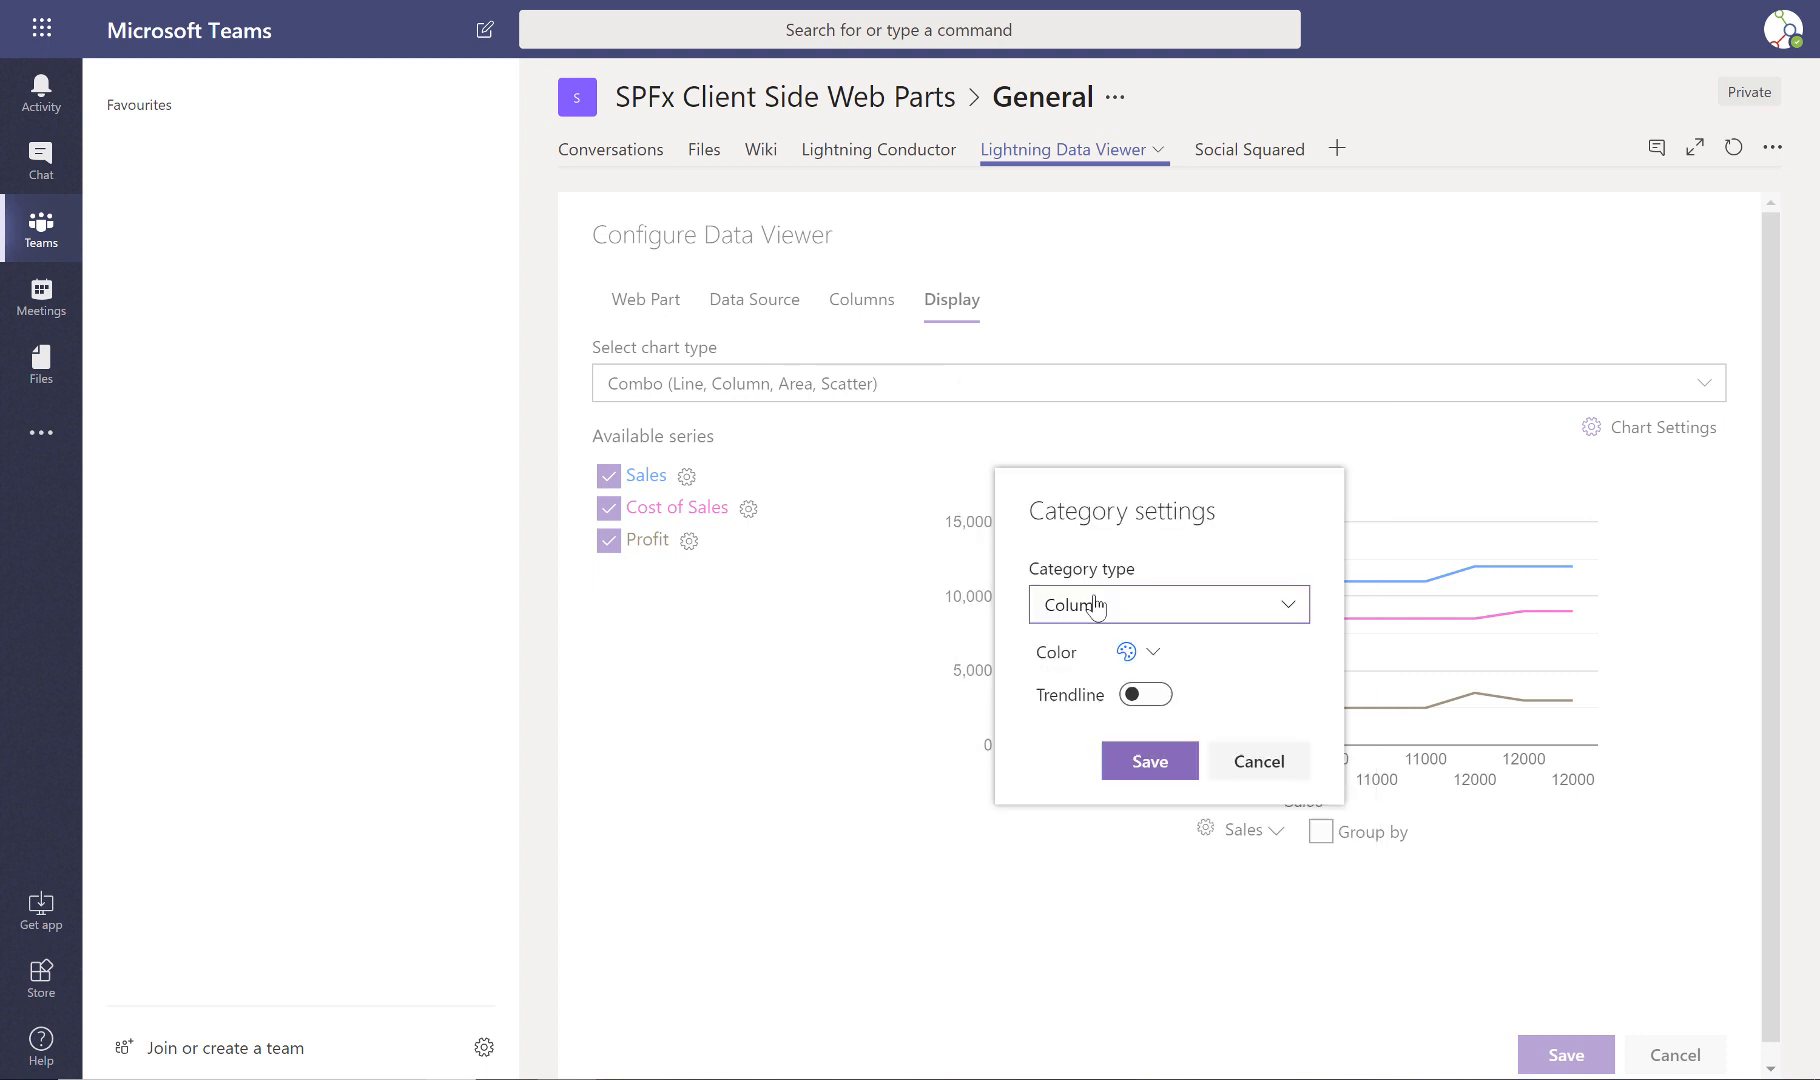
click(1152, 652)
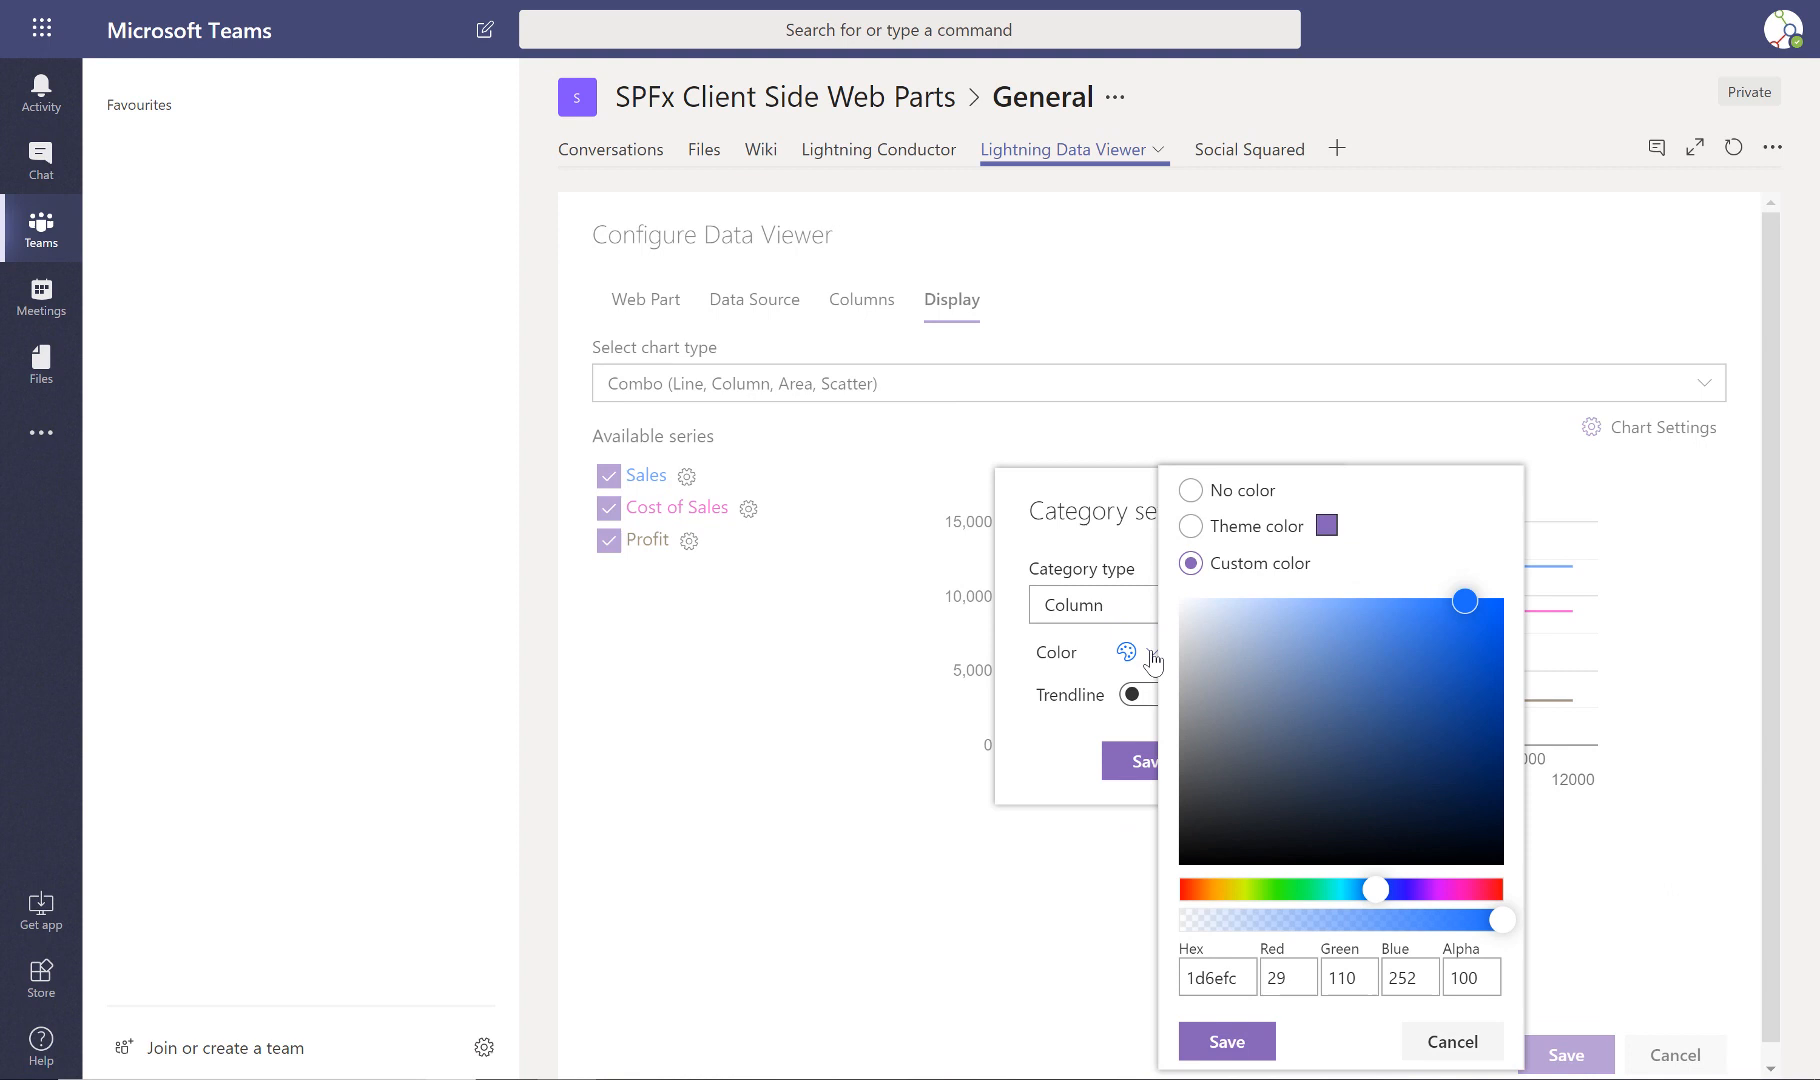
click(1467, 637)
click(1033, 740)
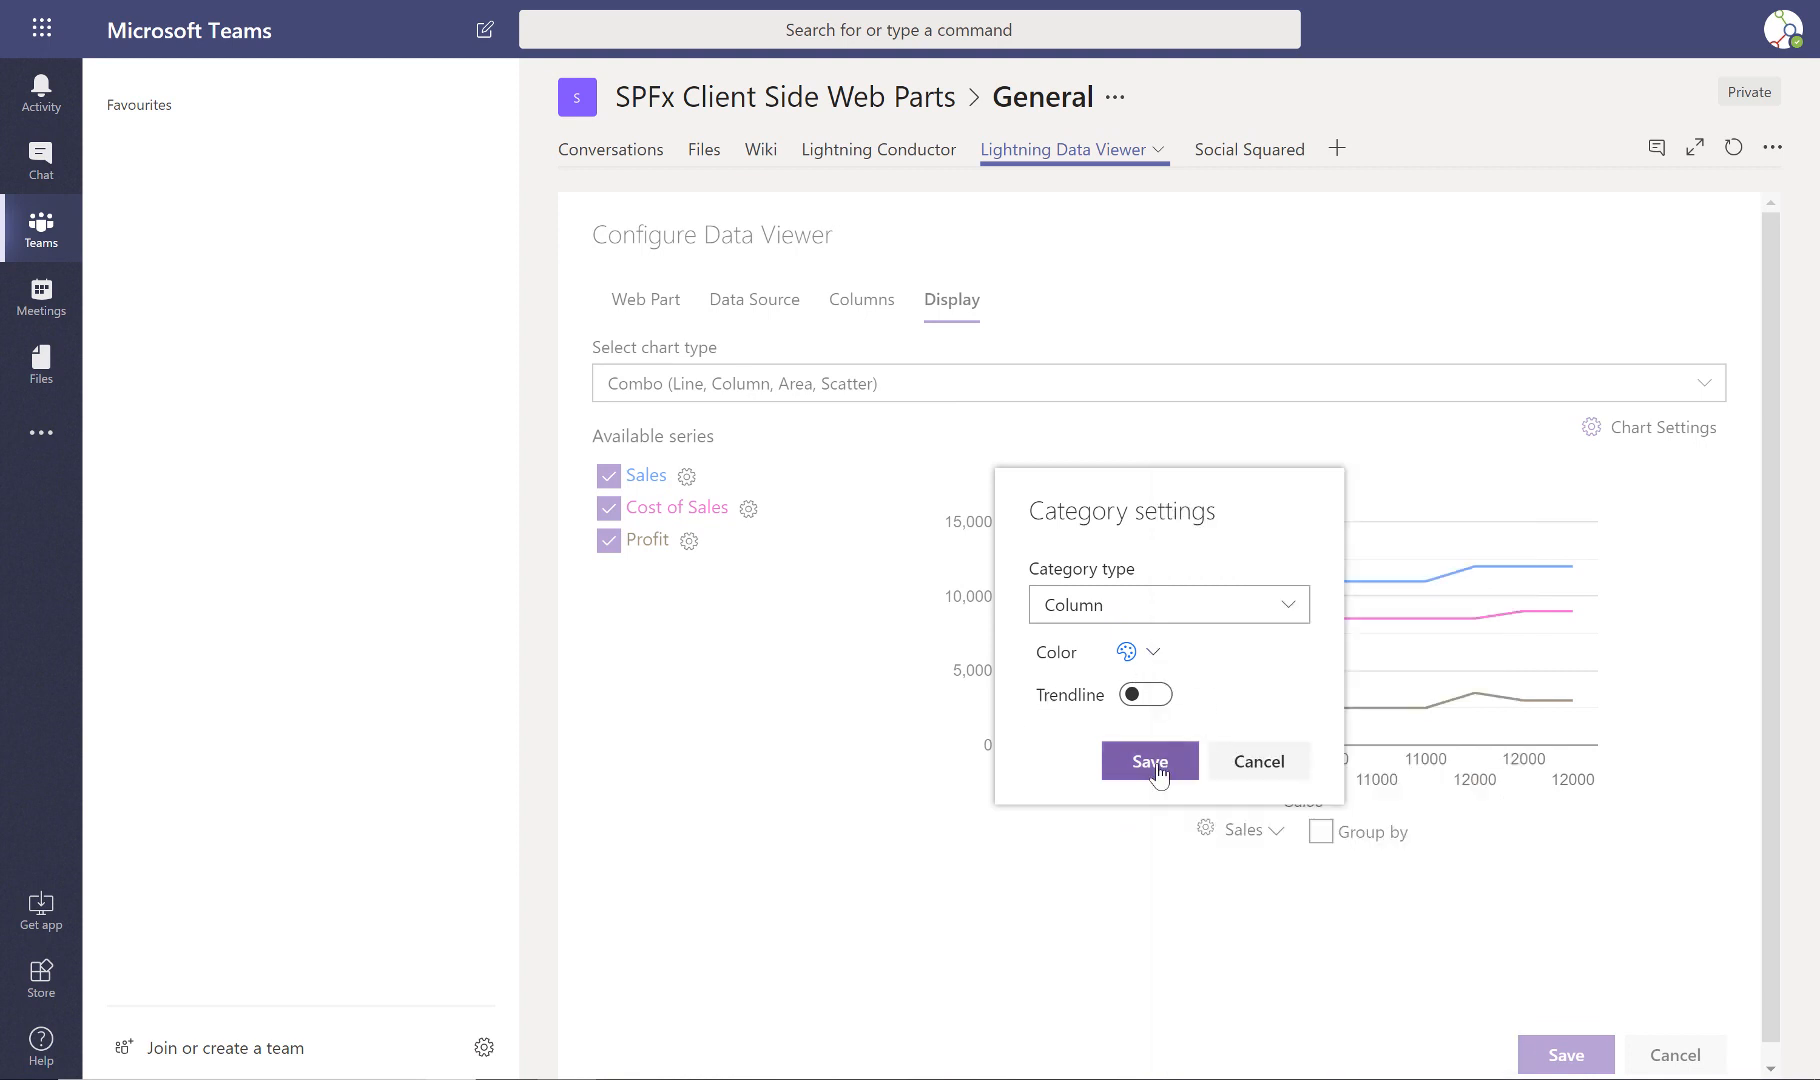
click(1150, 762)
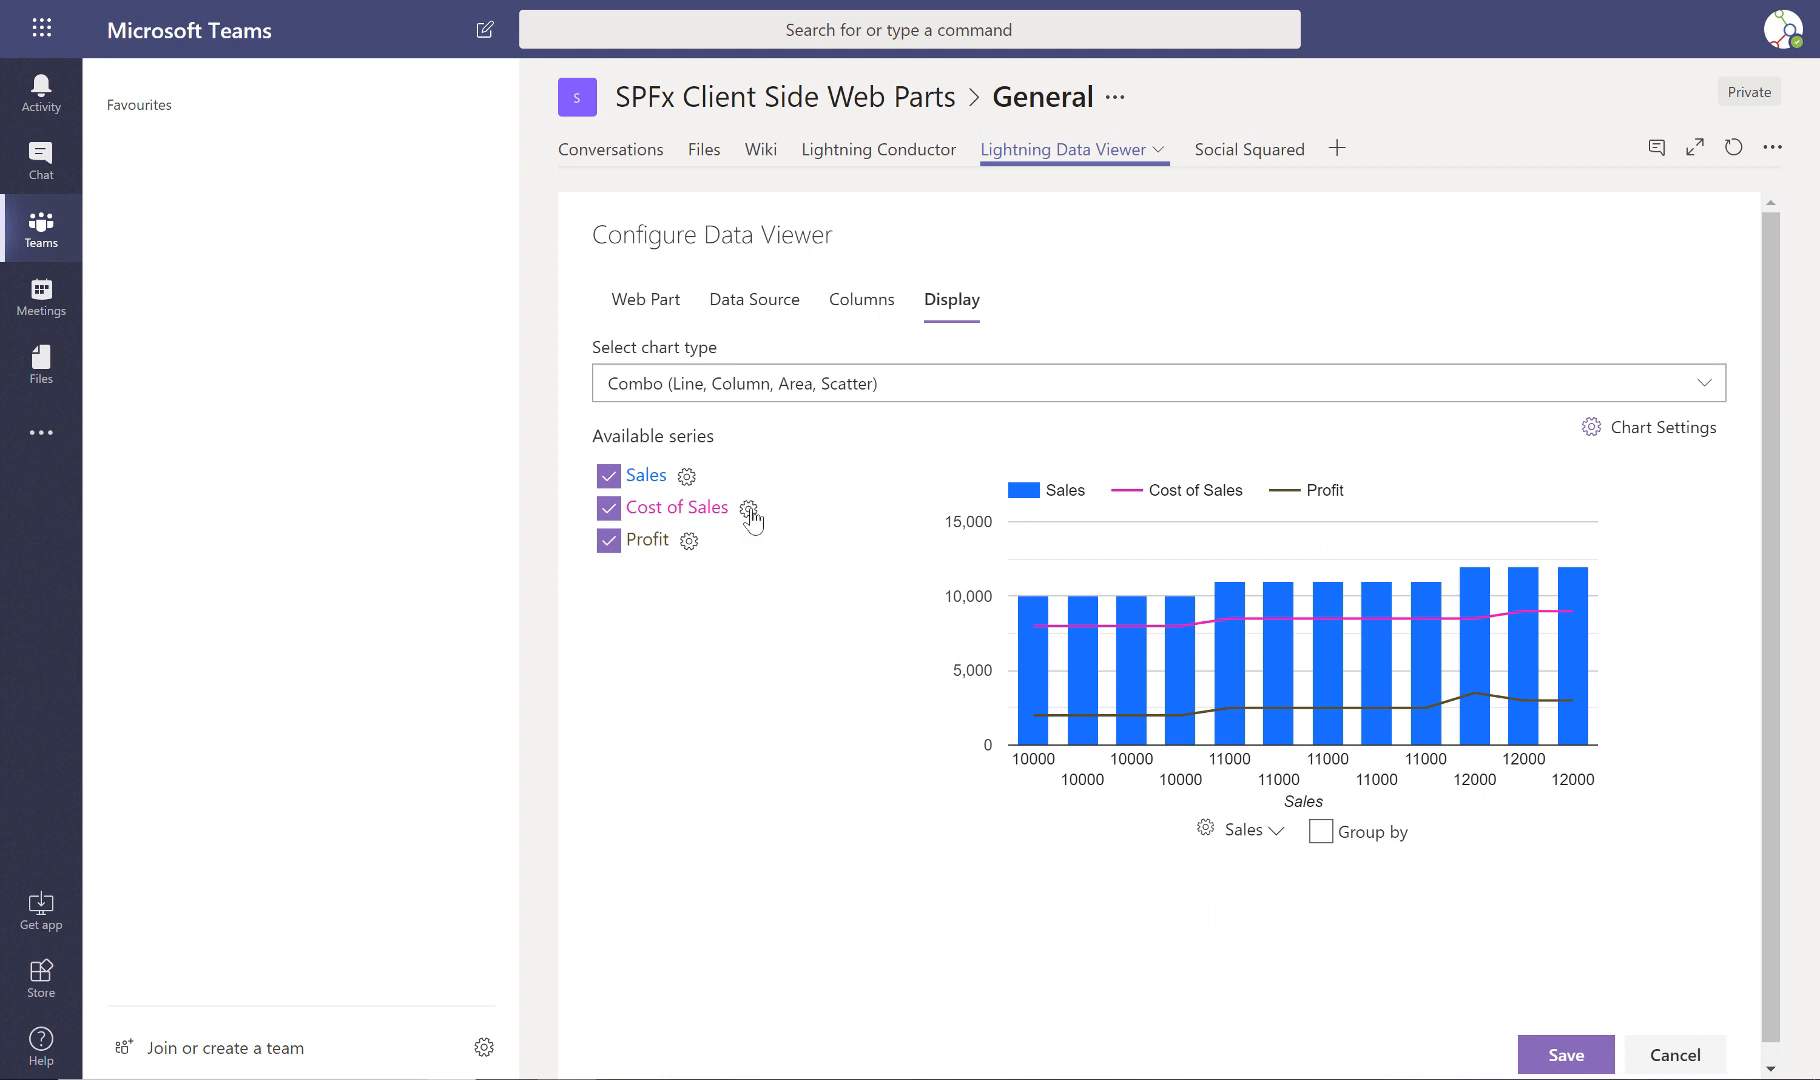
Try to give the Cost of Sales series a green custom color (1de142) while keeping its category type as Line.
click(749, 510)
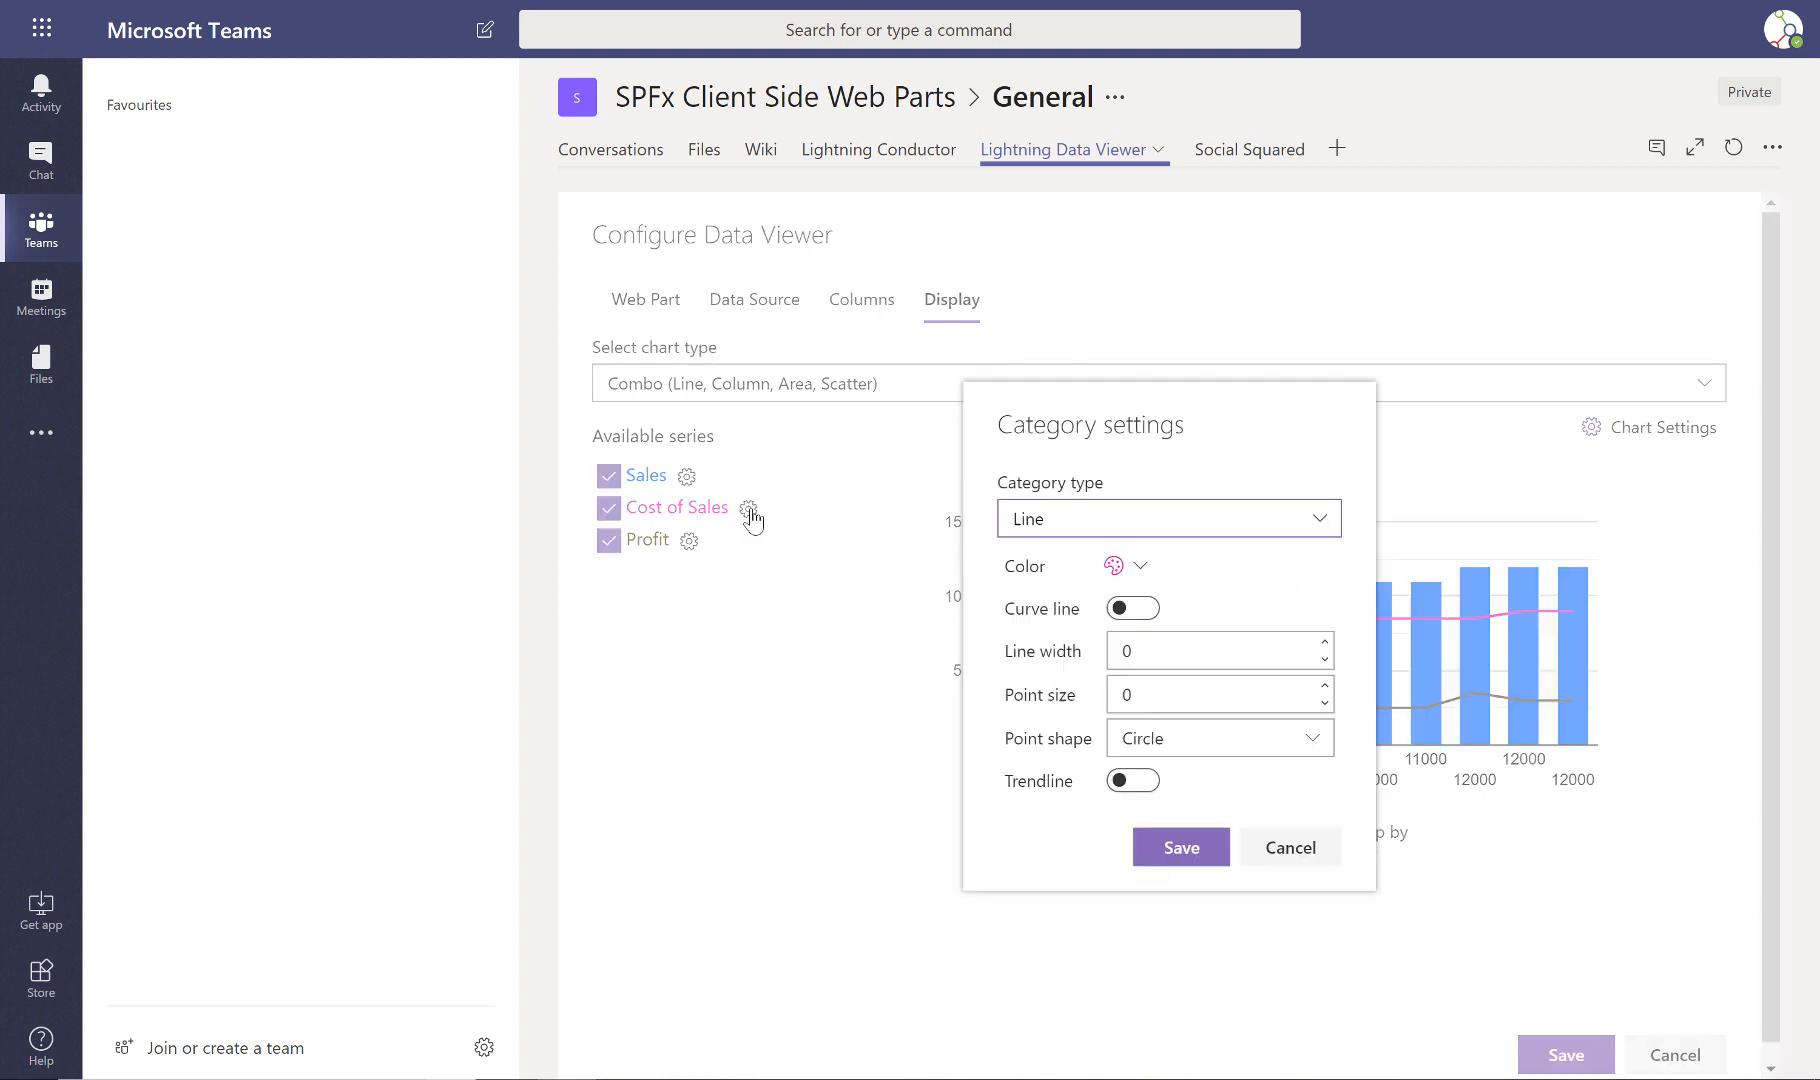
click(1255, 528)
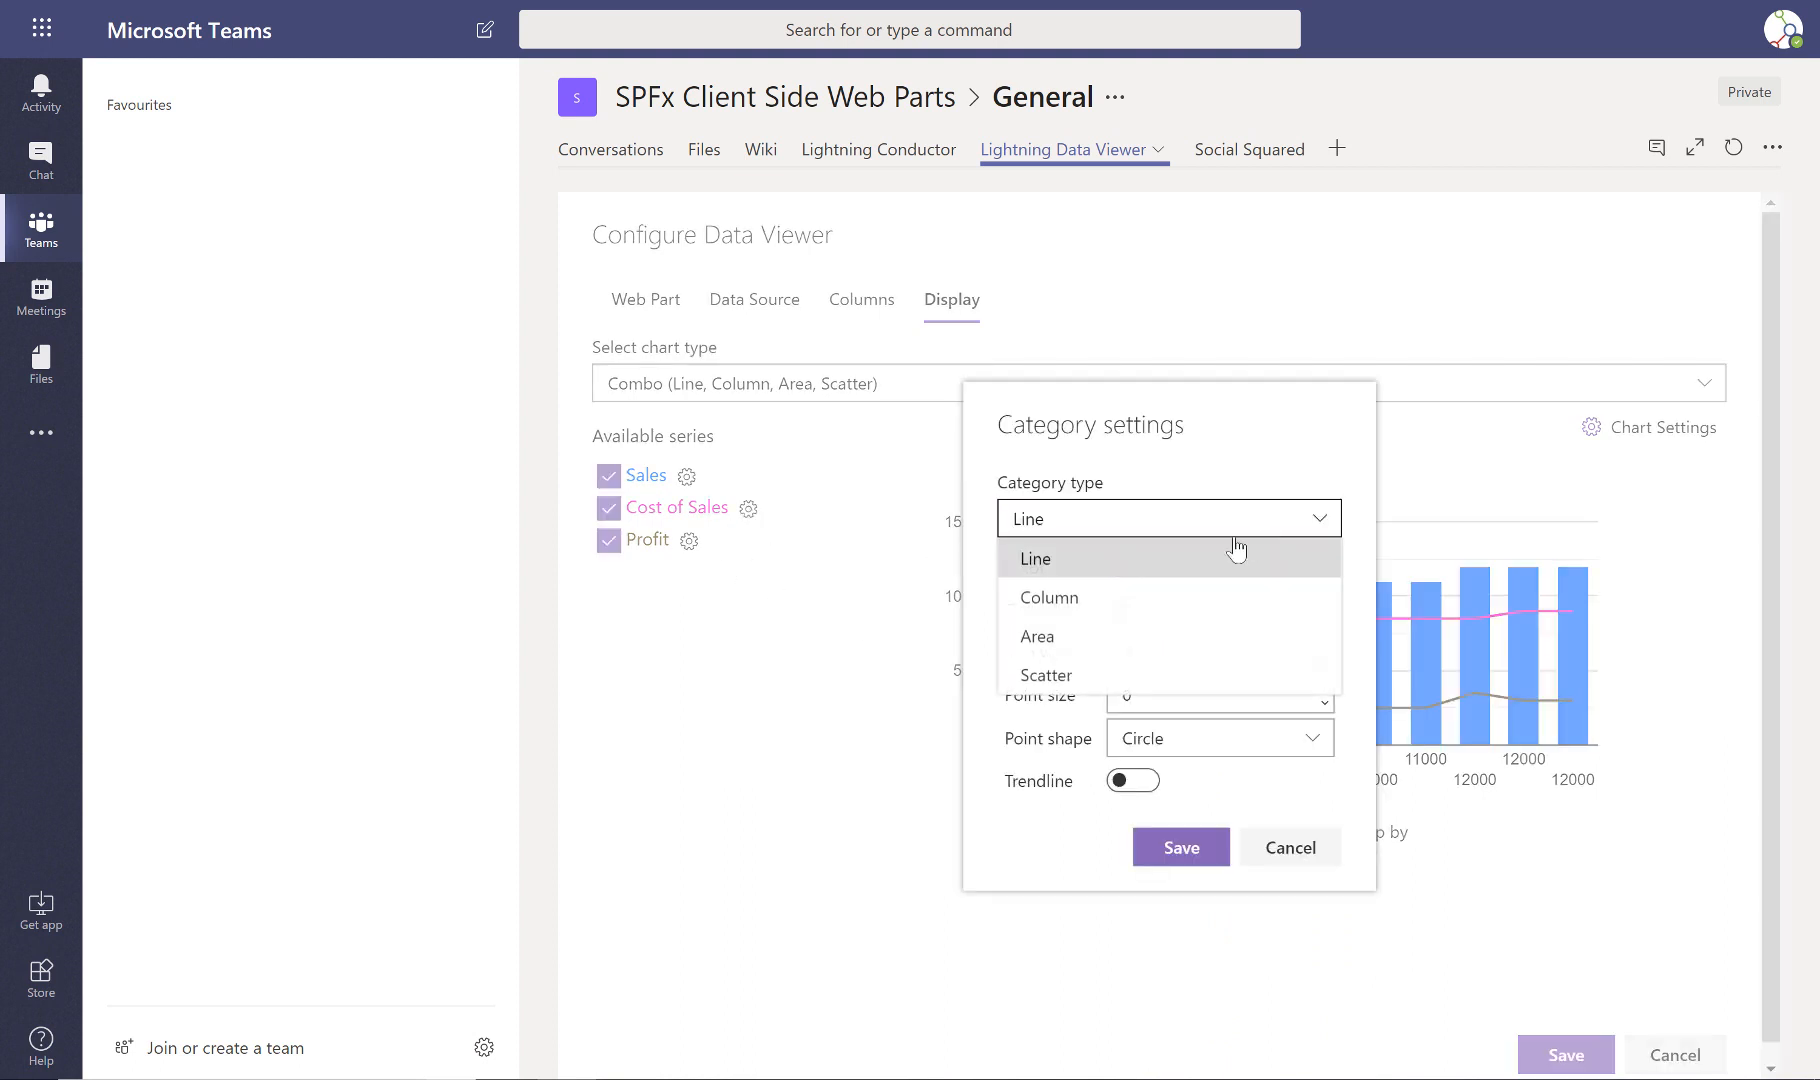
click(1040, 562)
click(1141, 568)
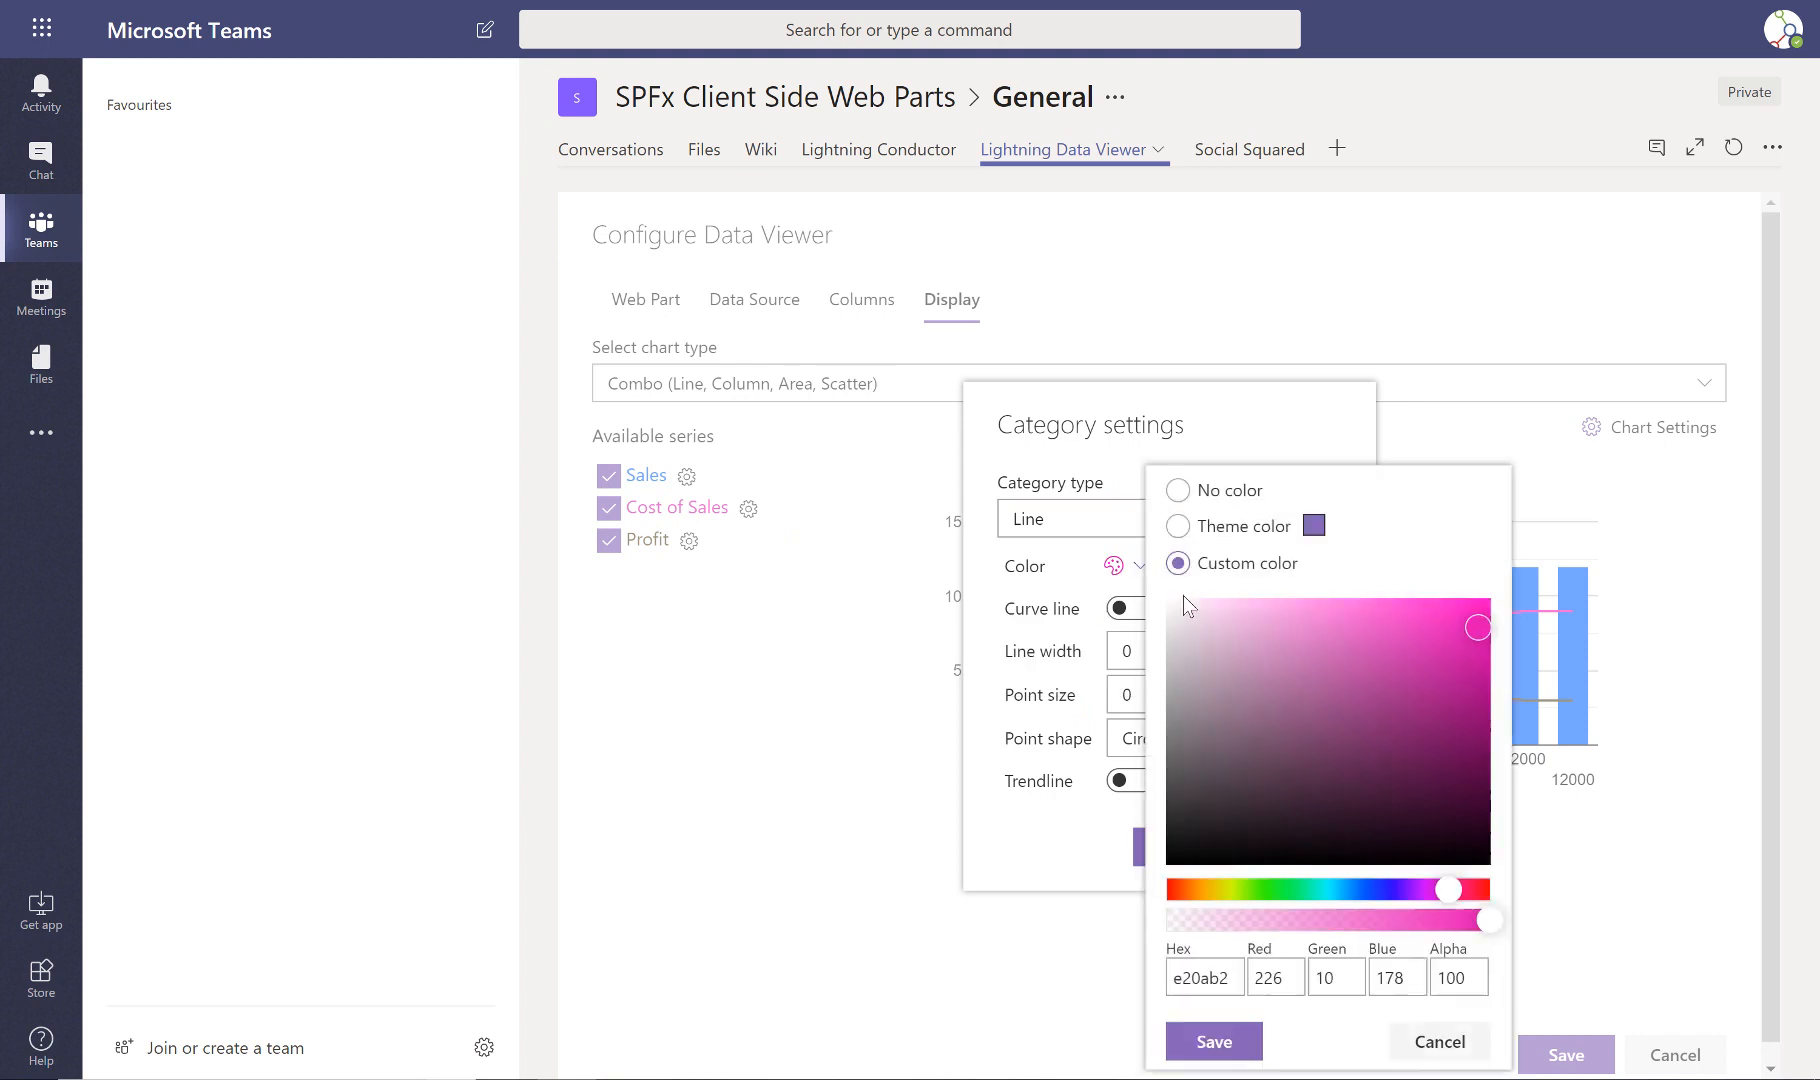
click(1285, 886)
click(1447, 628)
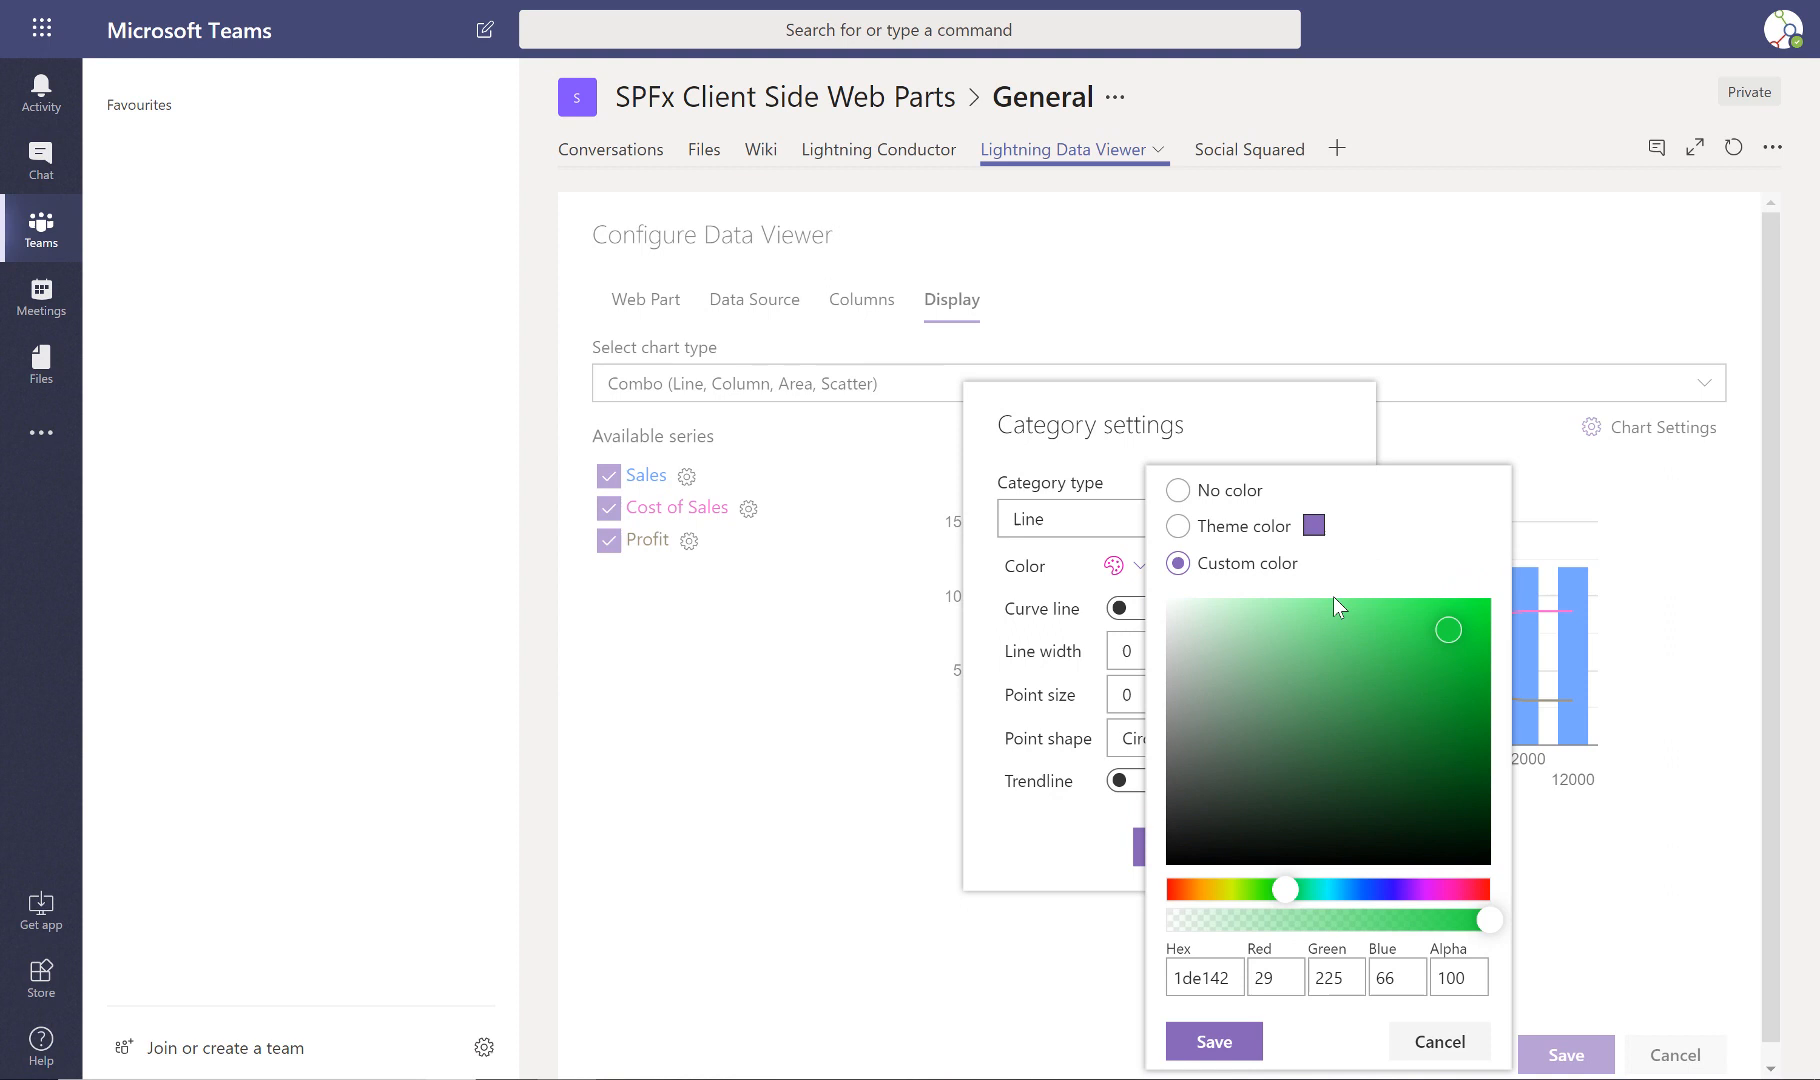
click(1285, 425)
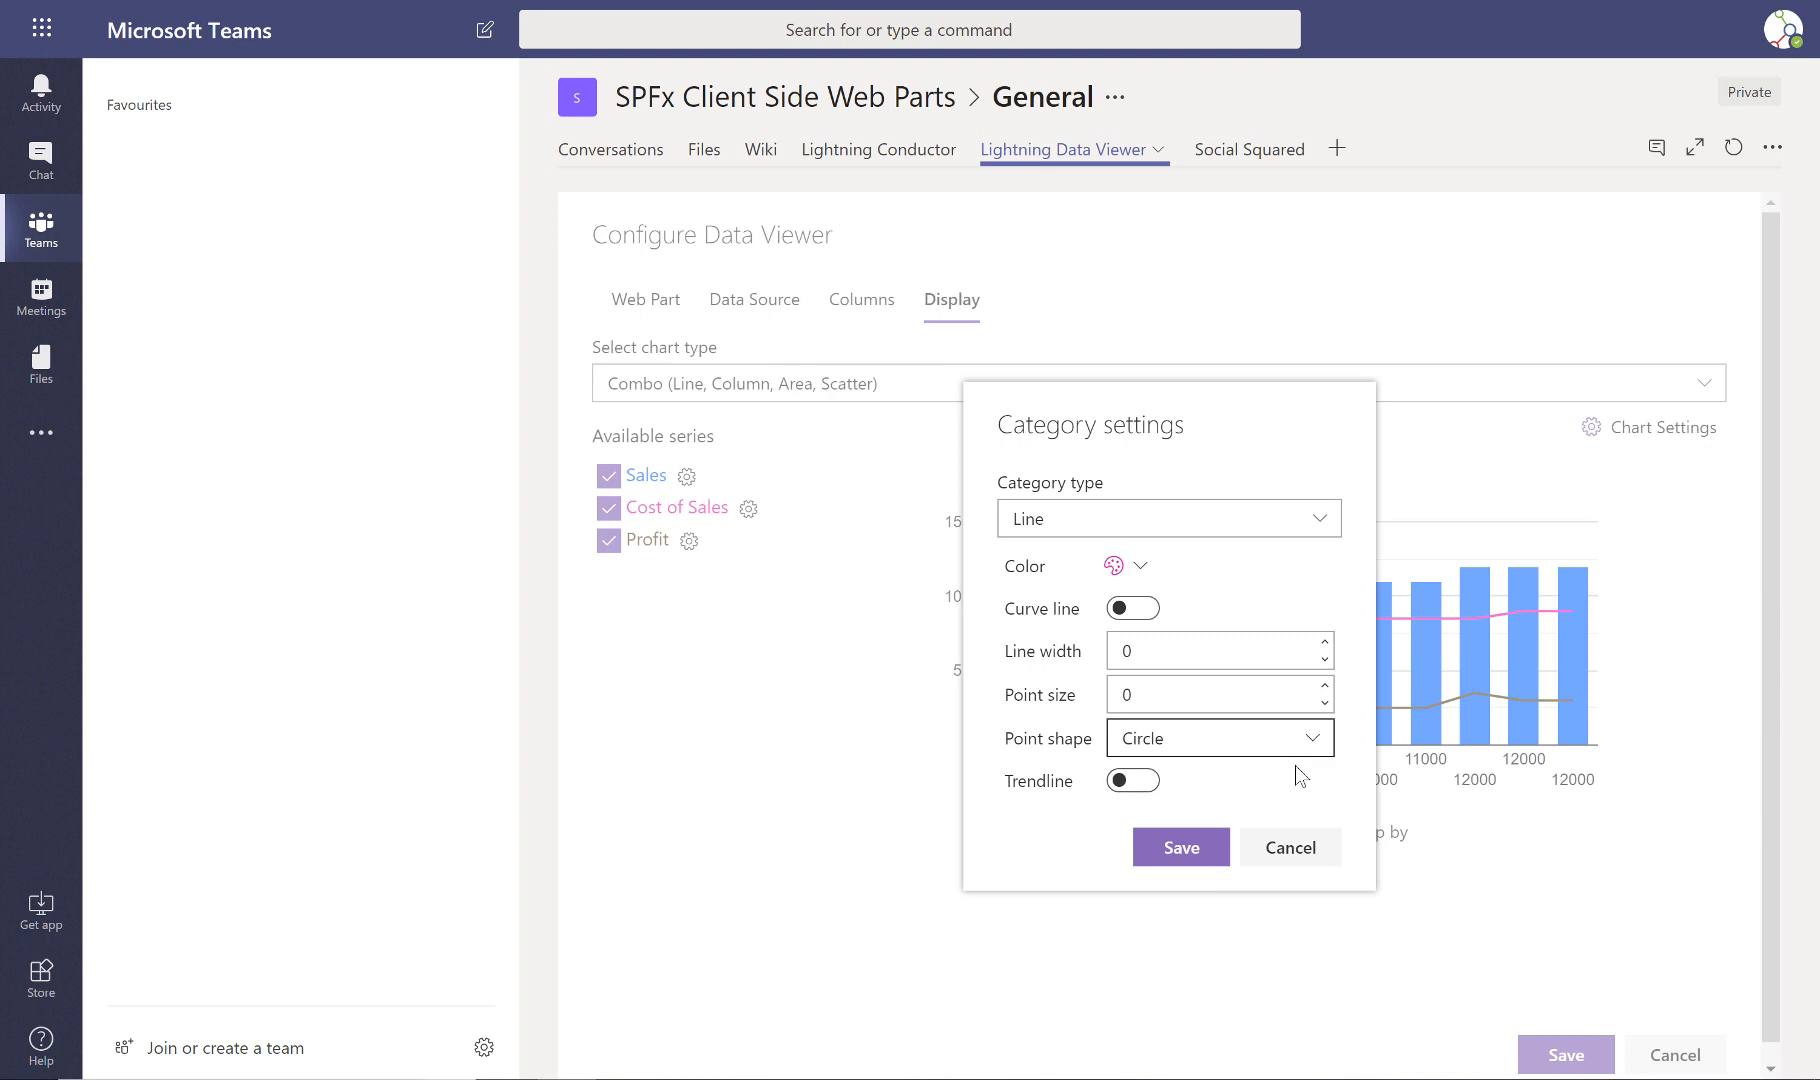
click(1197, 848)
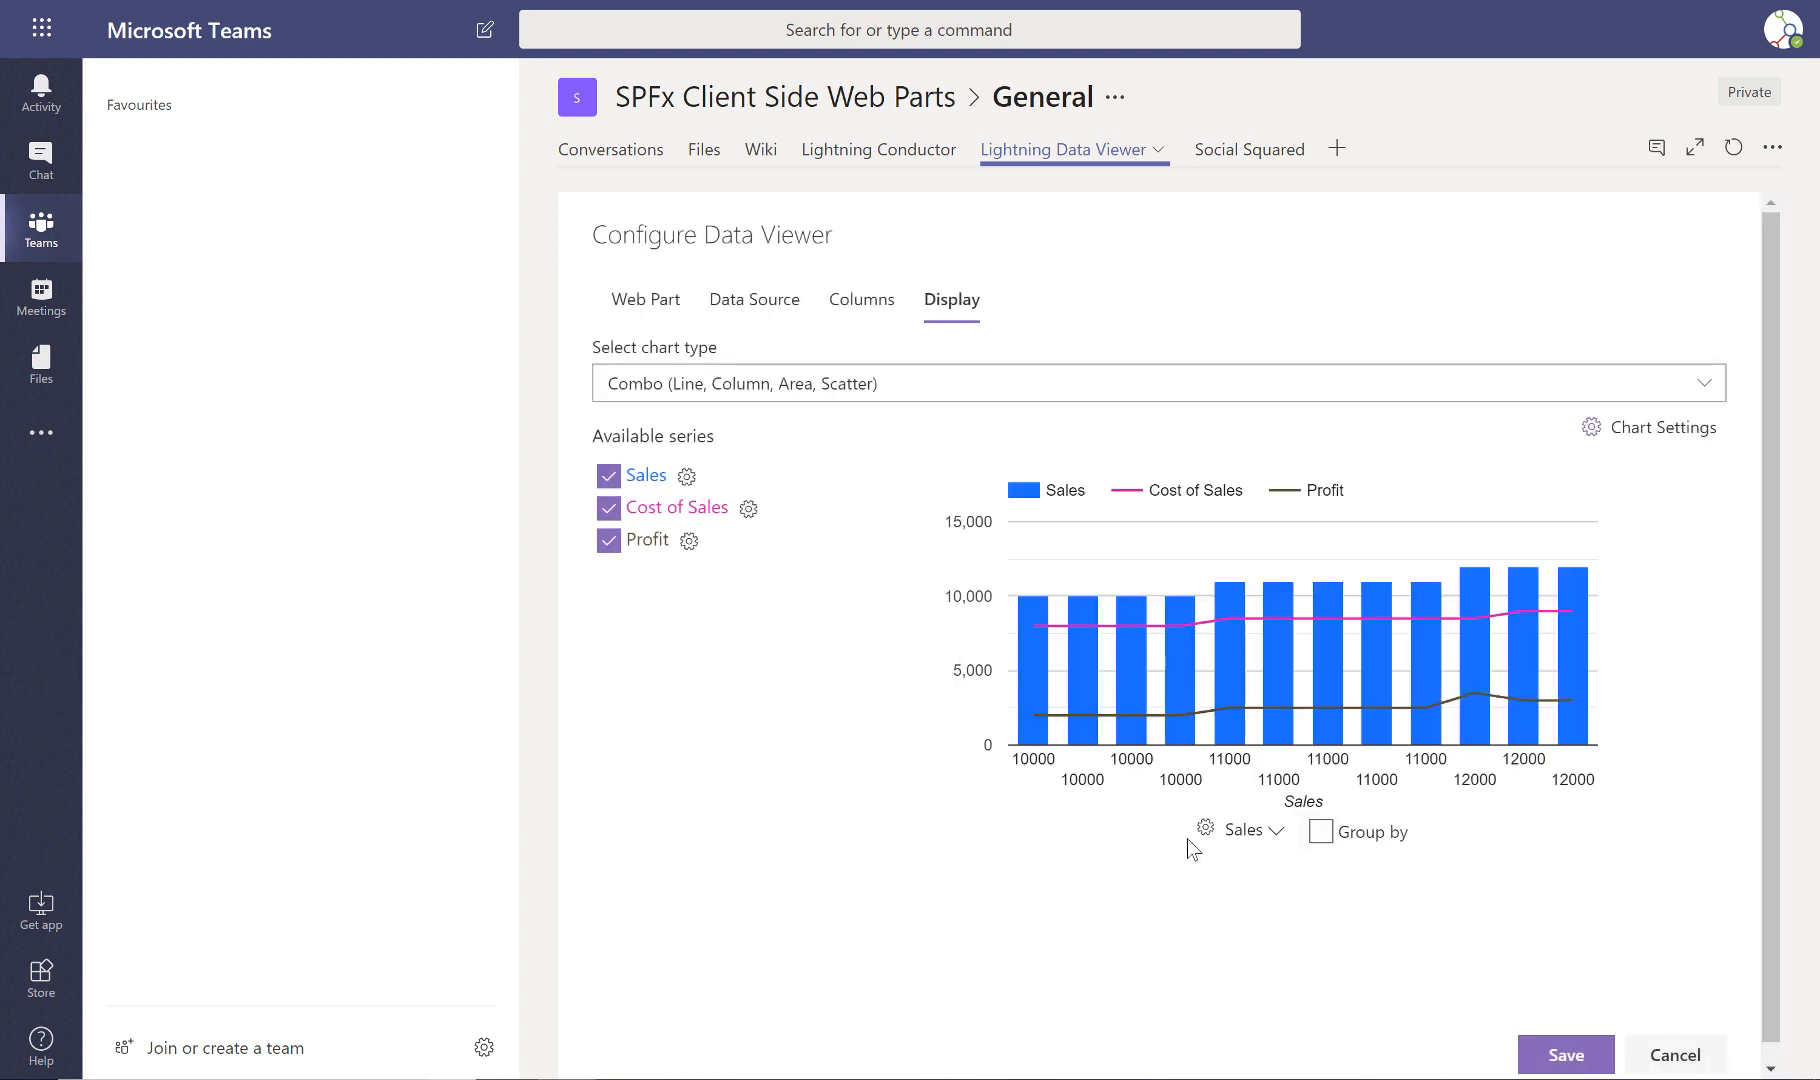
Set the Profit series' category type to Area with the custom color 22e9e3 and save its category settings.
click(689, 541)
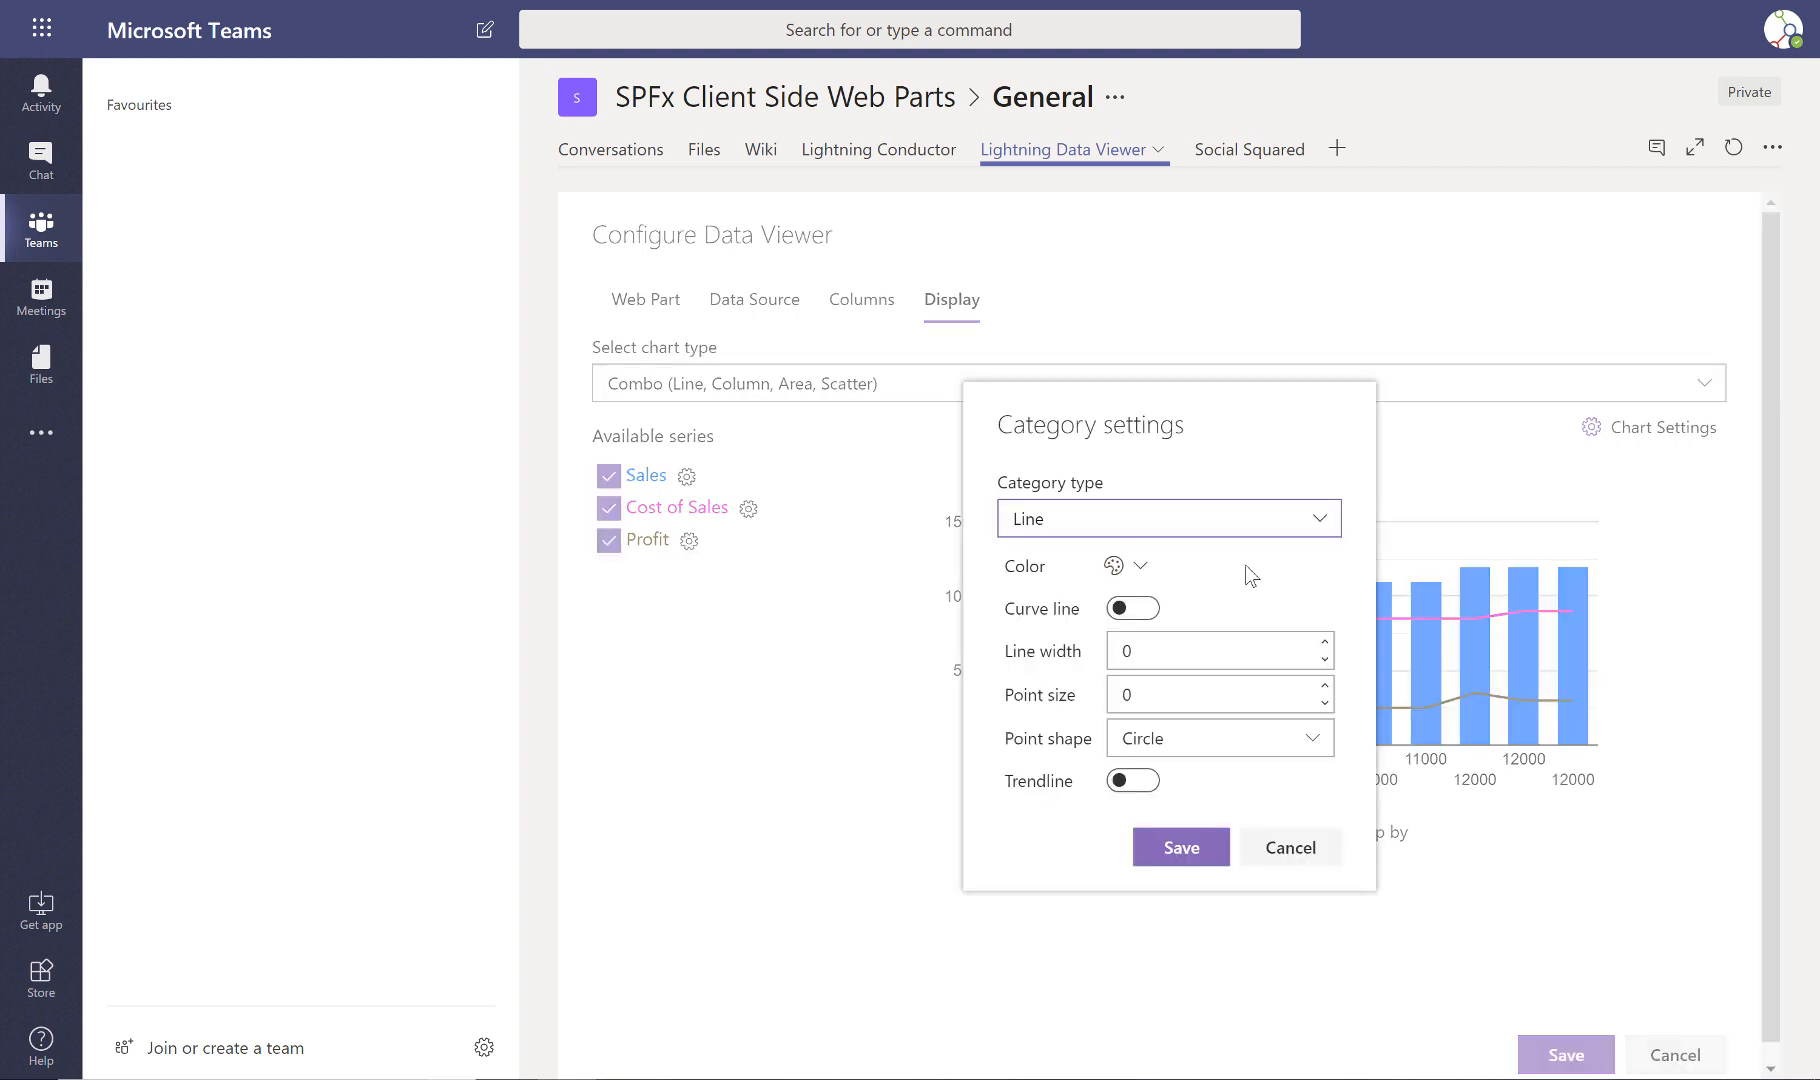
click(1318, 520)
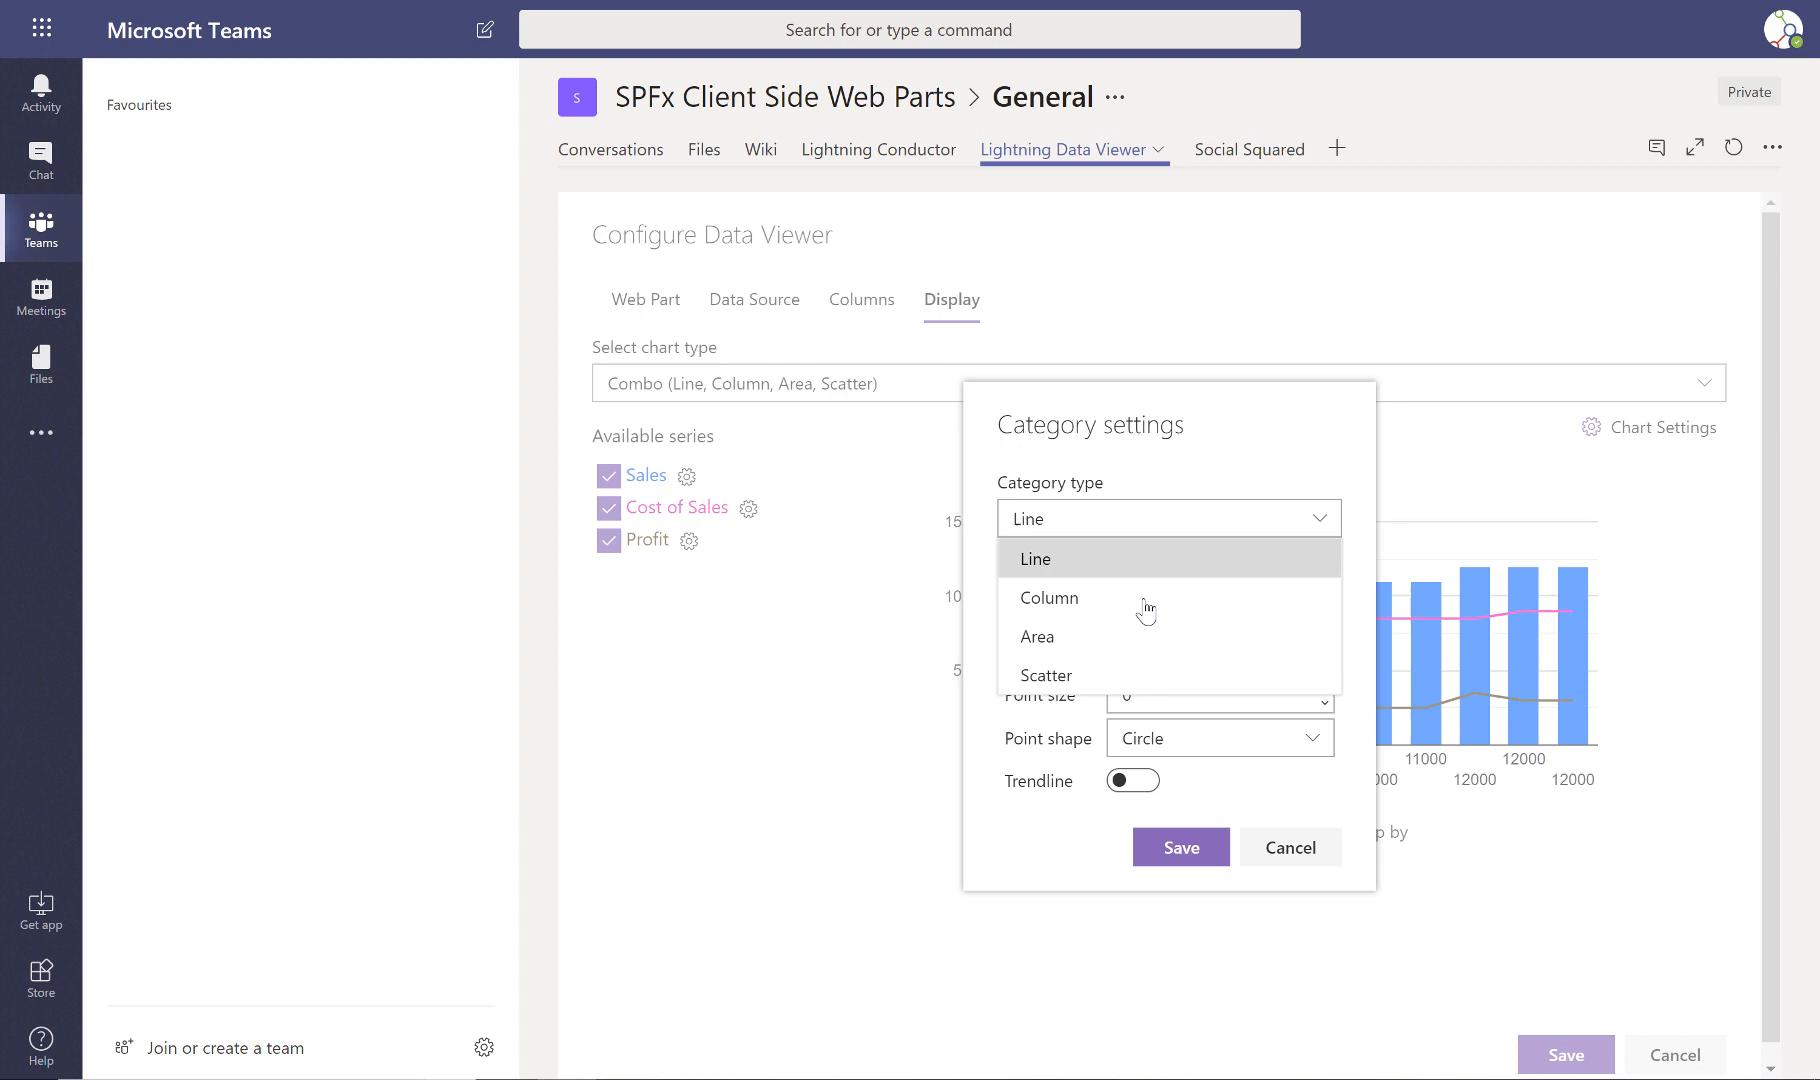
click(1106, 640)
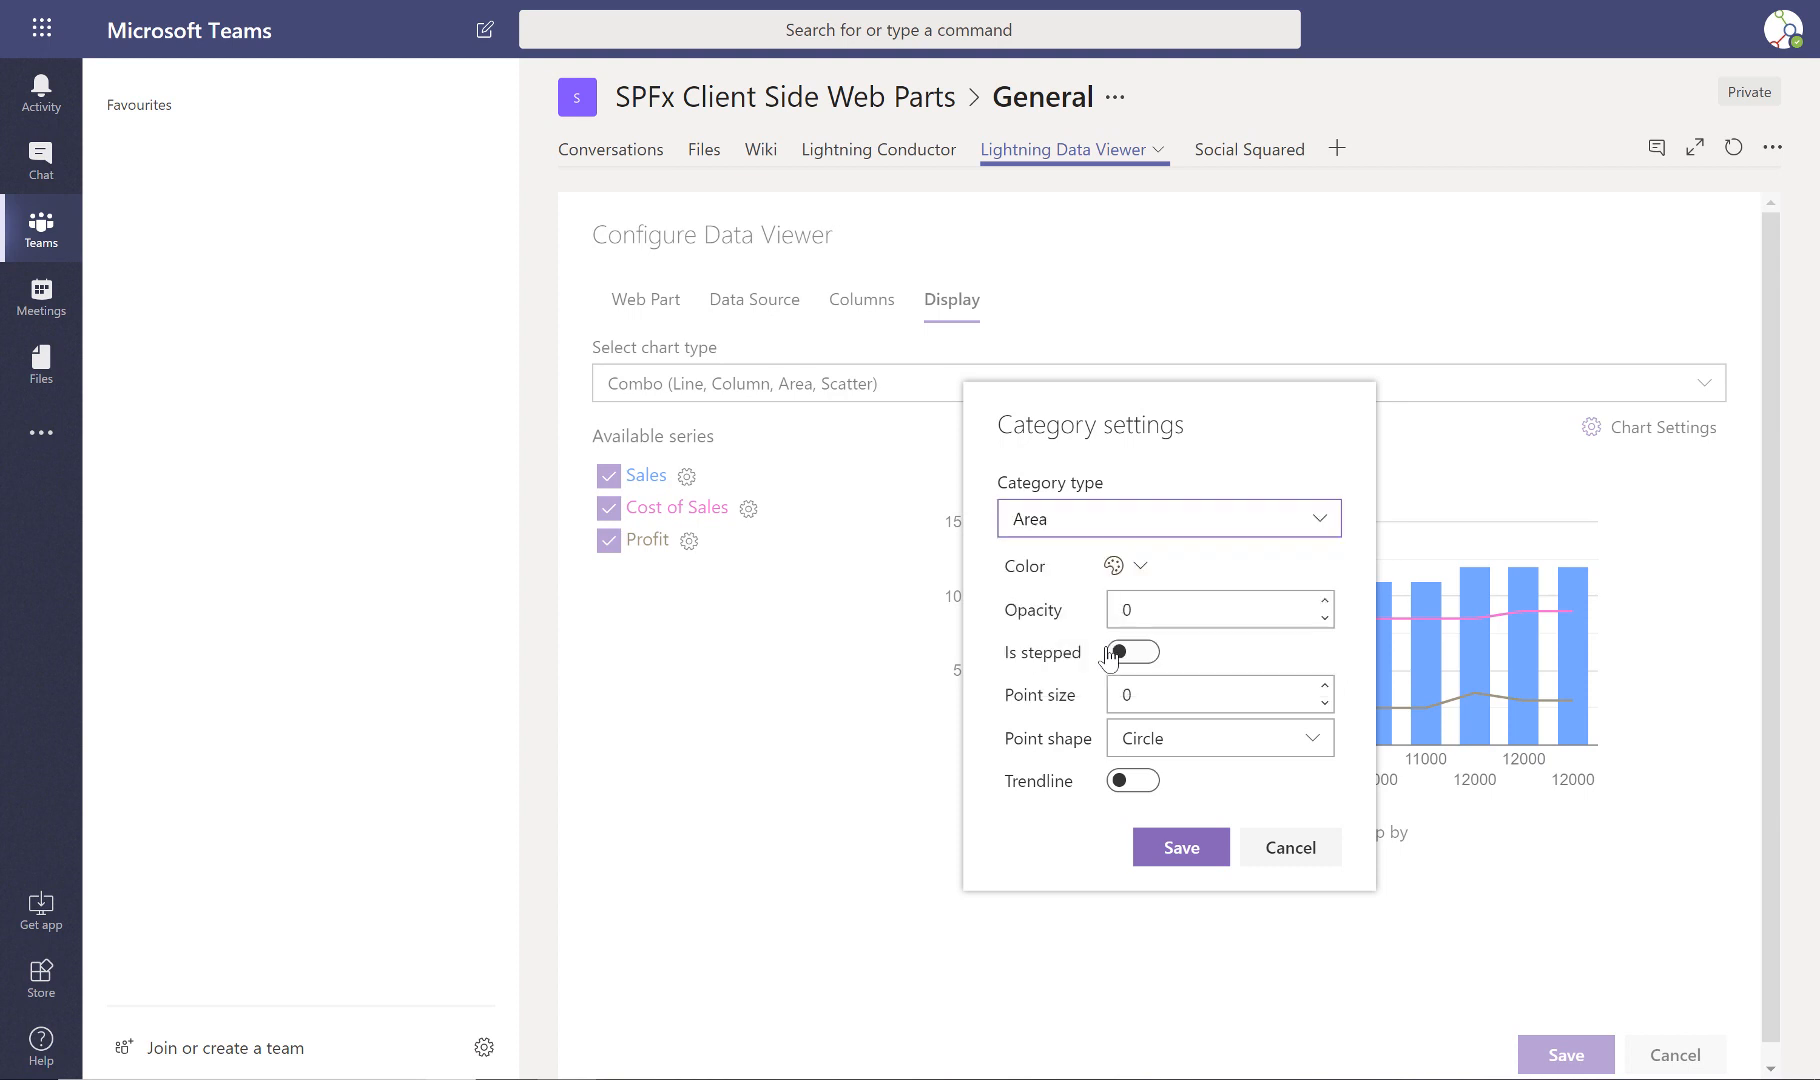
click(1133, 568)
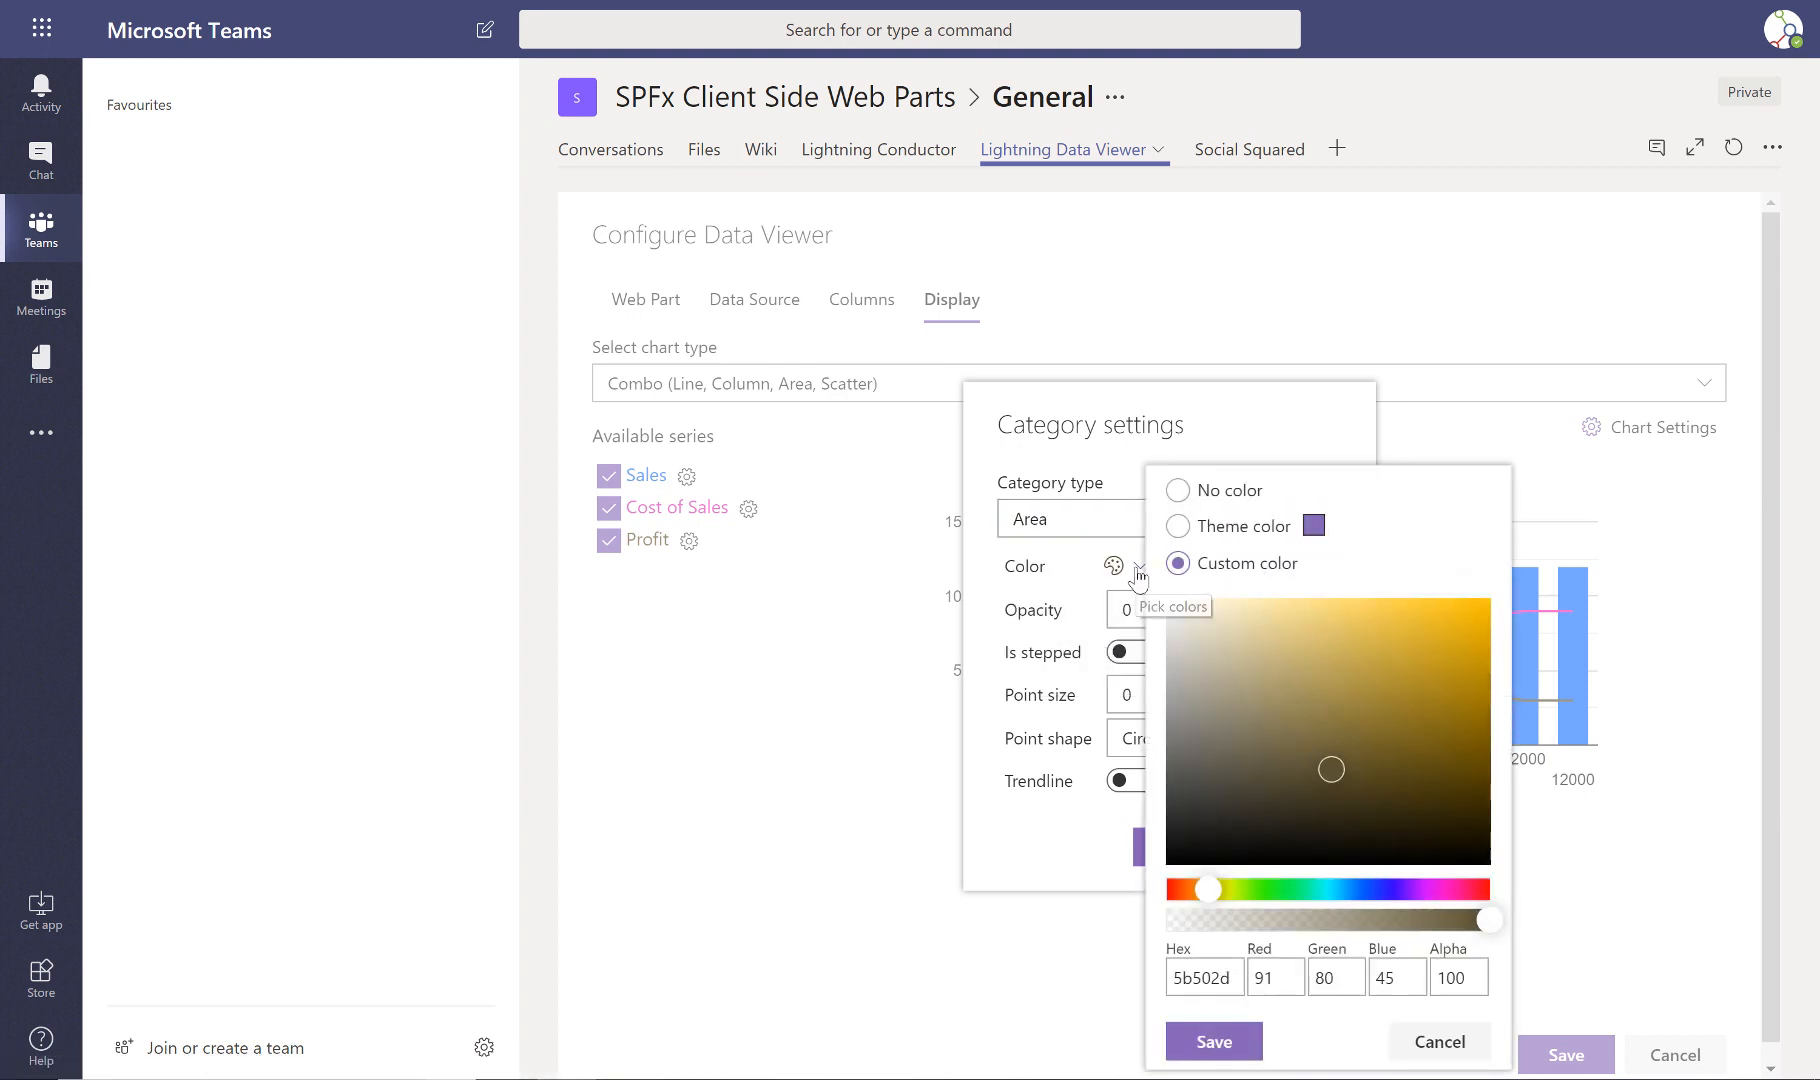
click(1327, 889)
click(1444, 621)
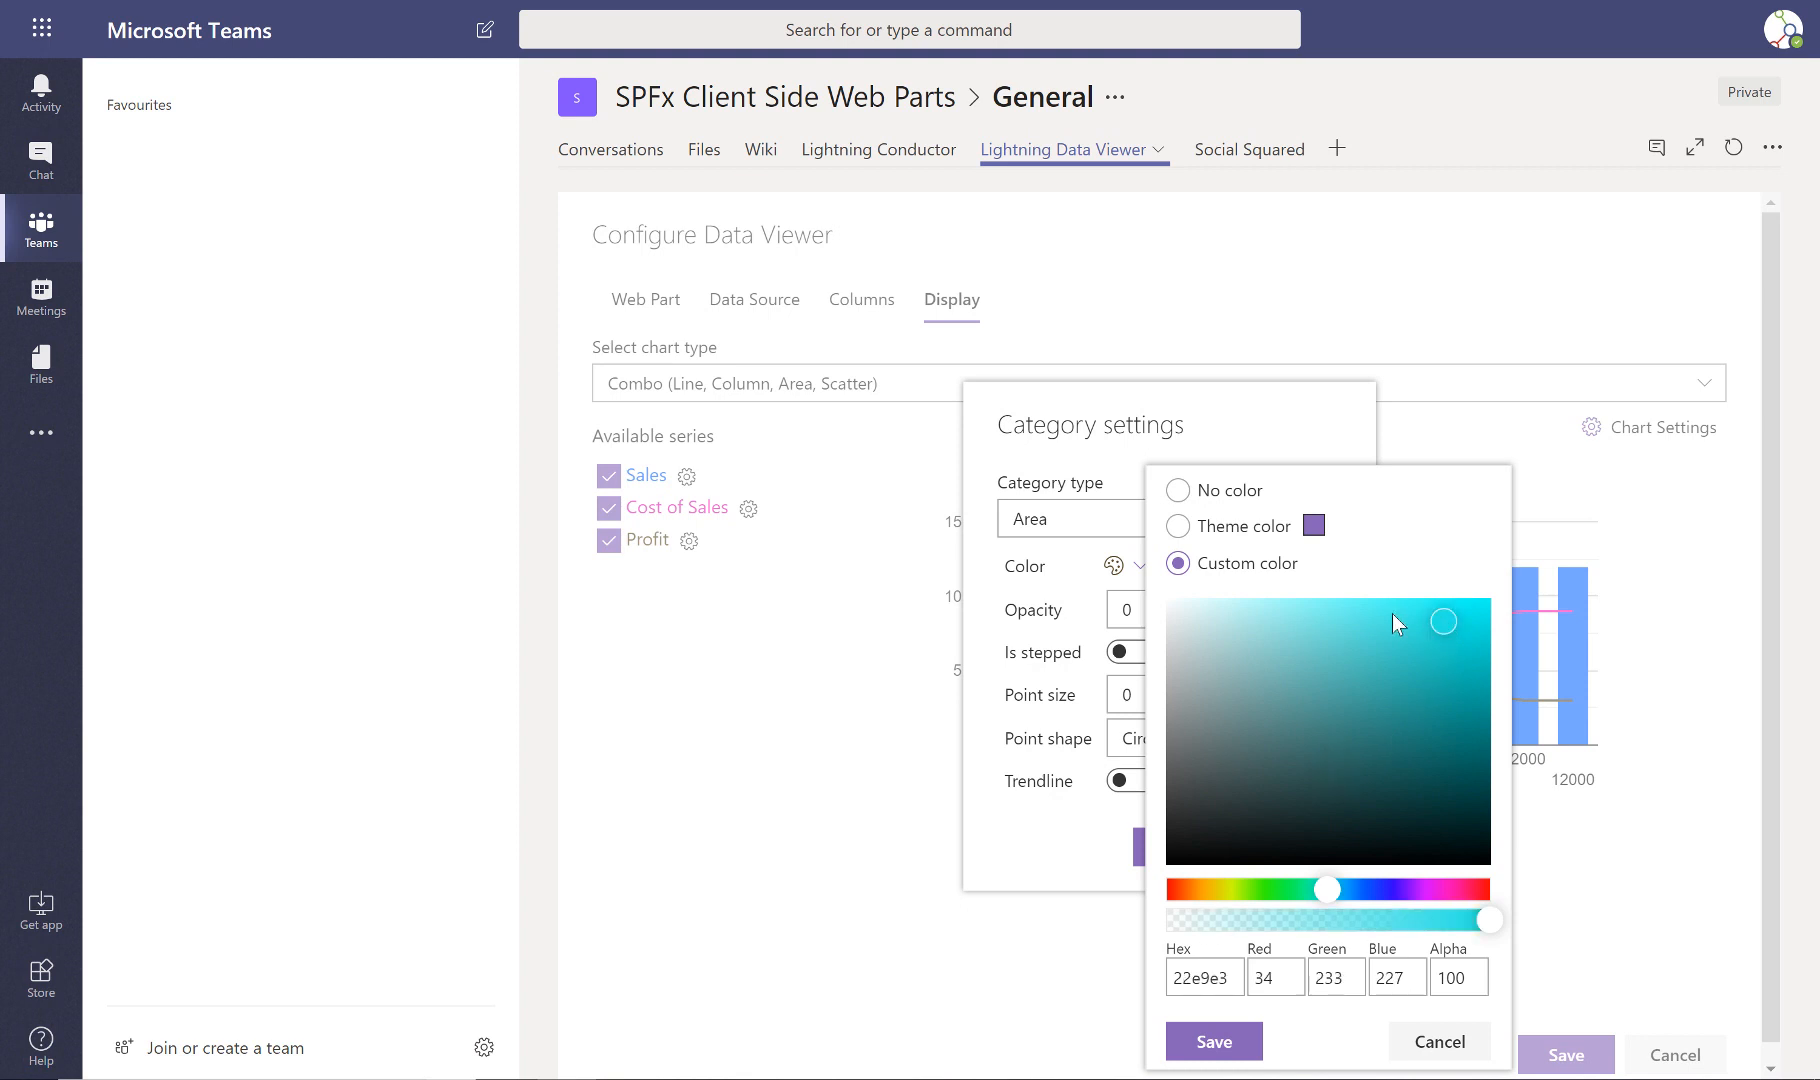
click(1207, 1043)
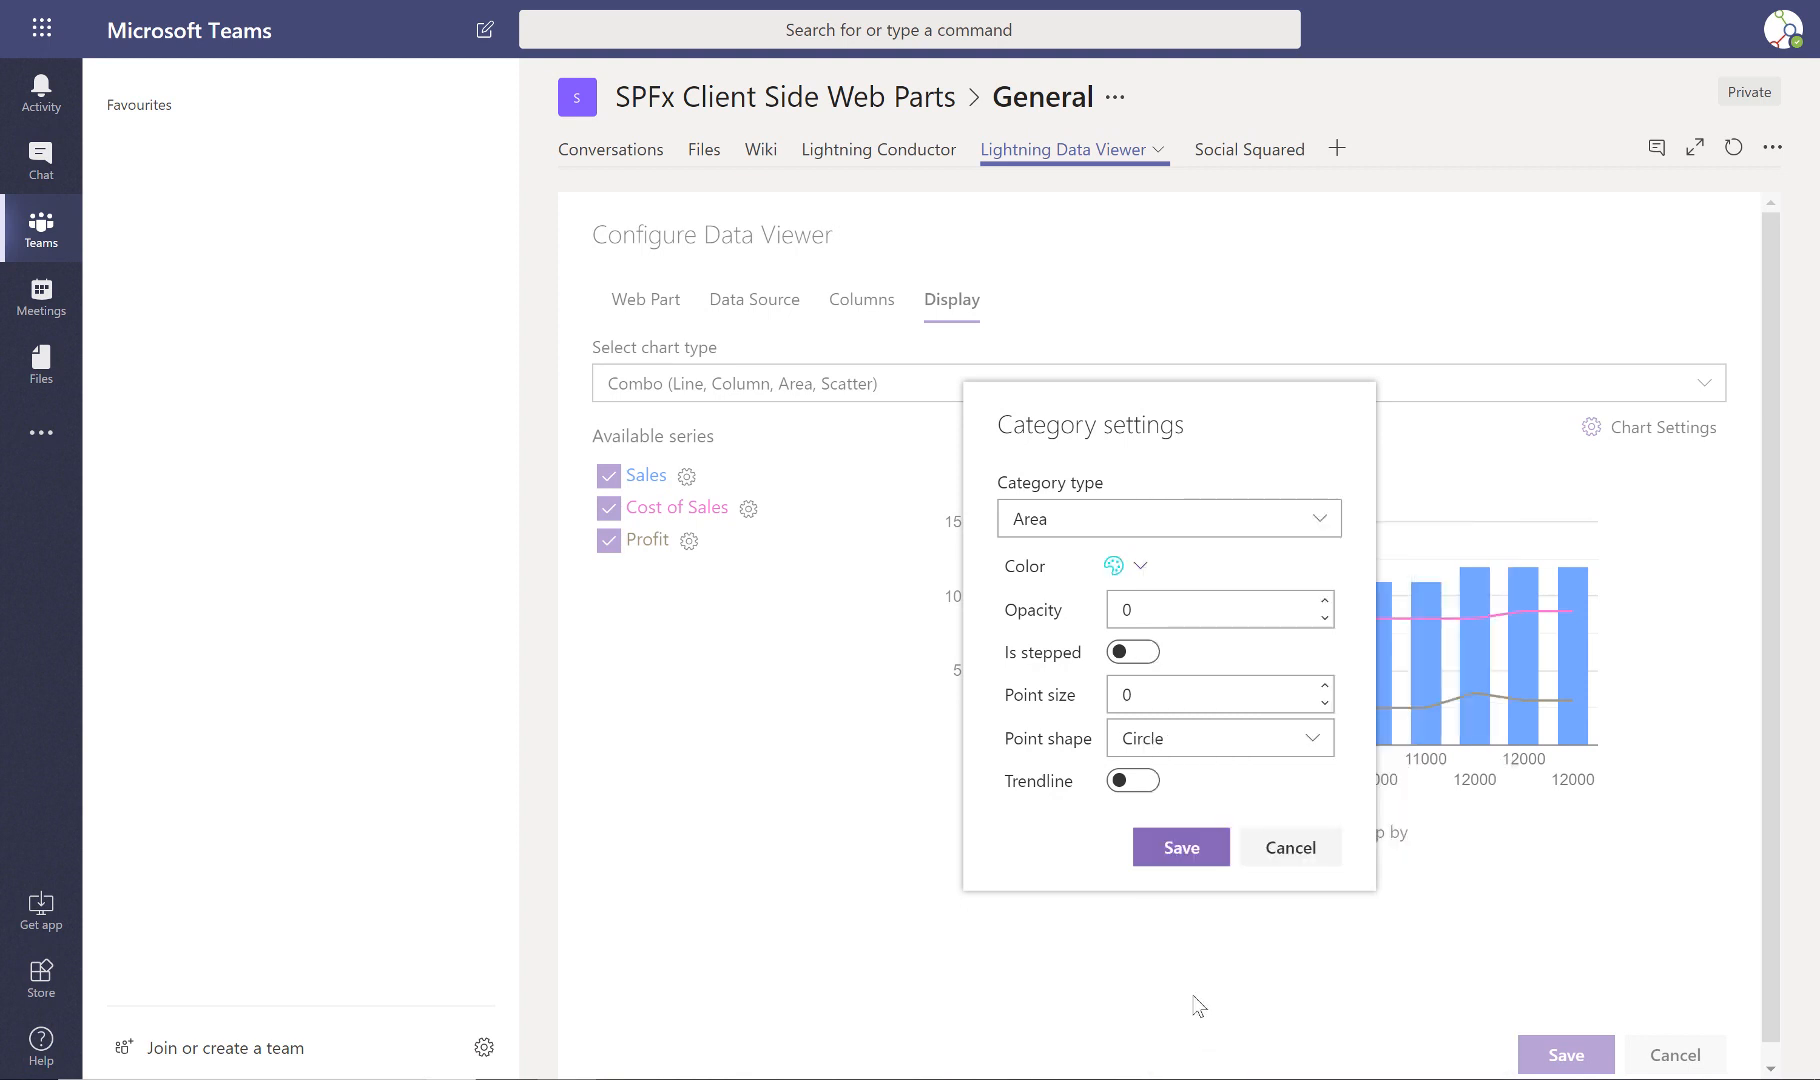
click(1183, 852)
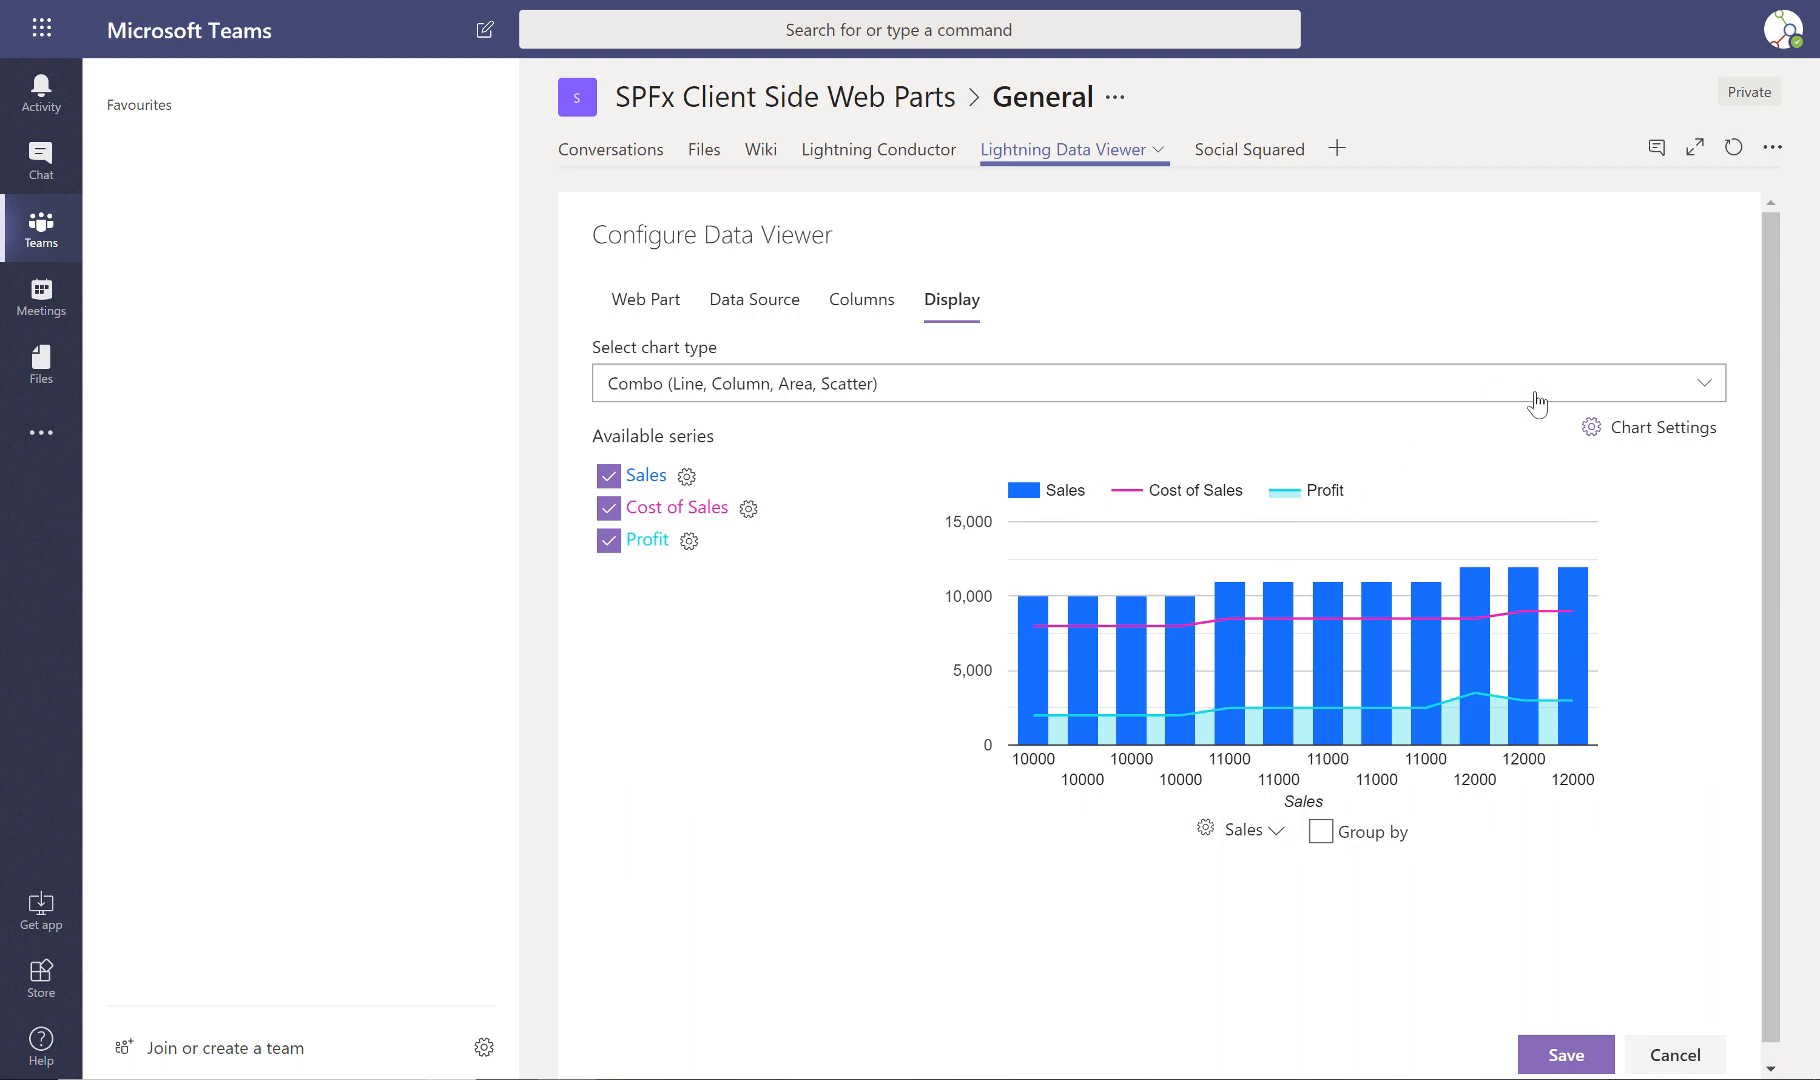
Try the stacked columns and areas option in the chart settings, leave it off, and save the combo chart configuration.
click(1671, 440)
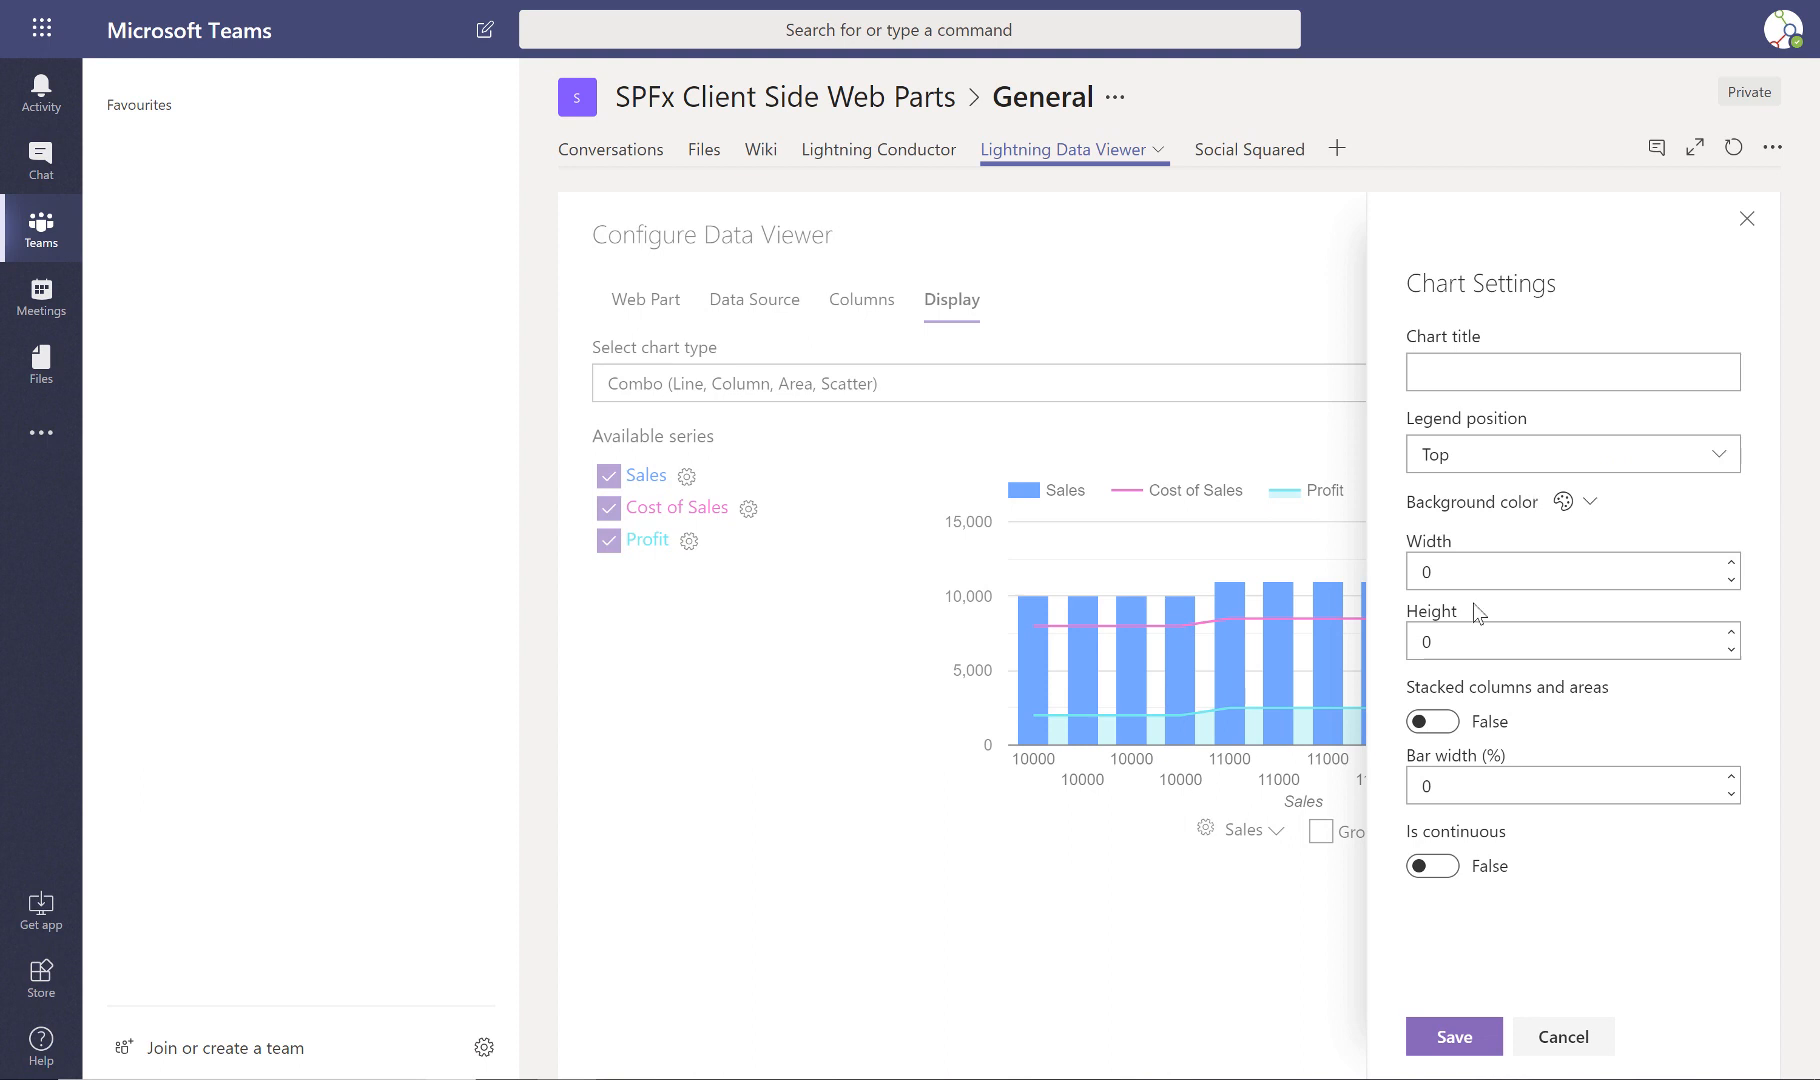
click(1437, 727)
click(1437, 727)
click(1453, 1040)
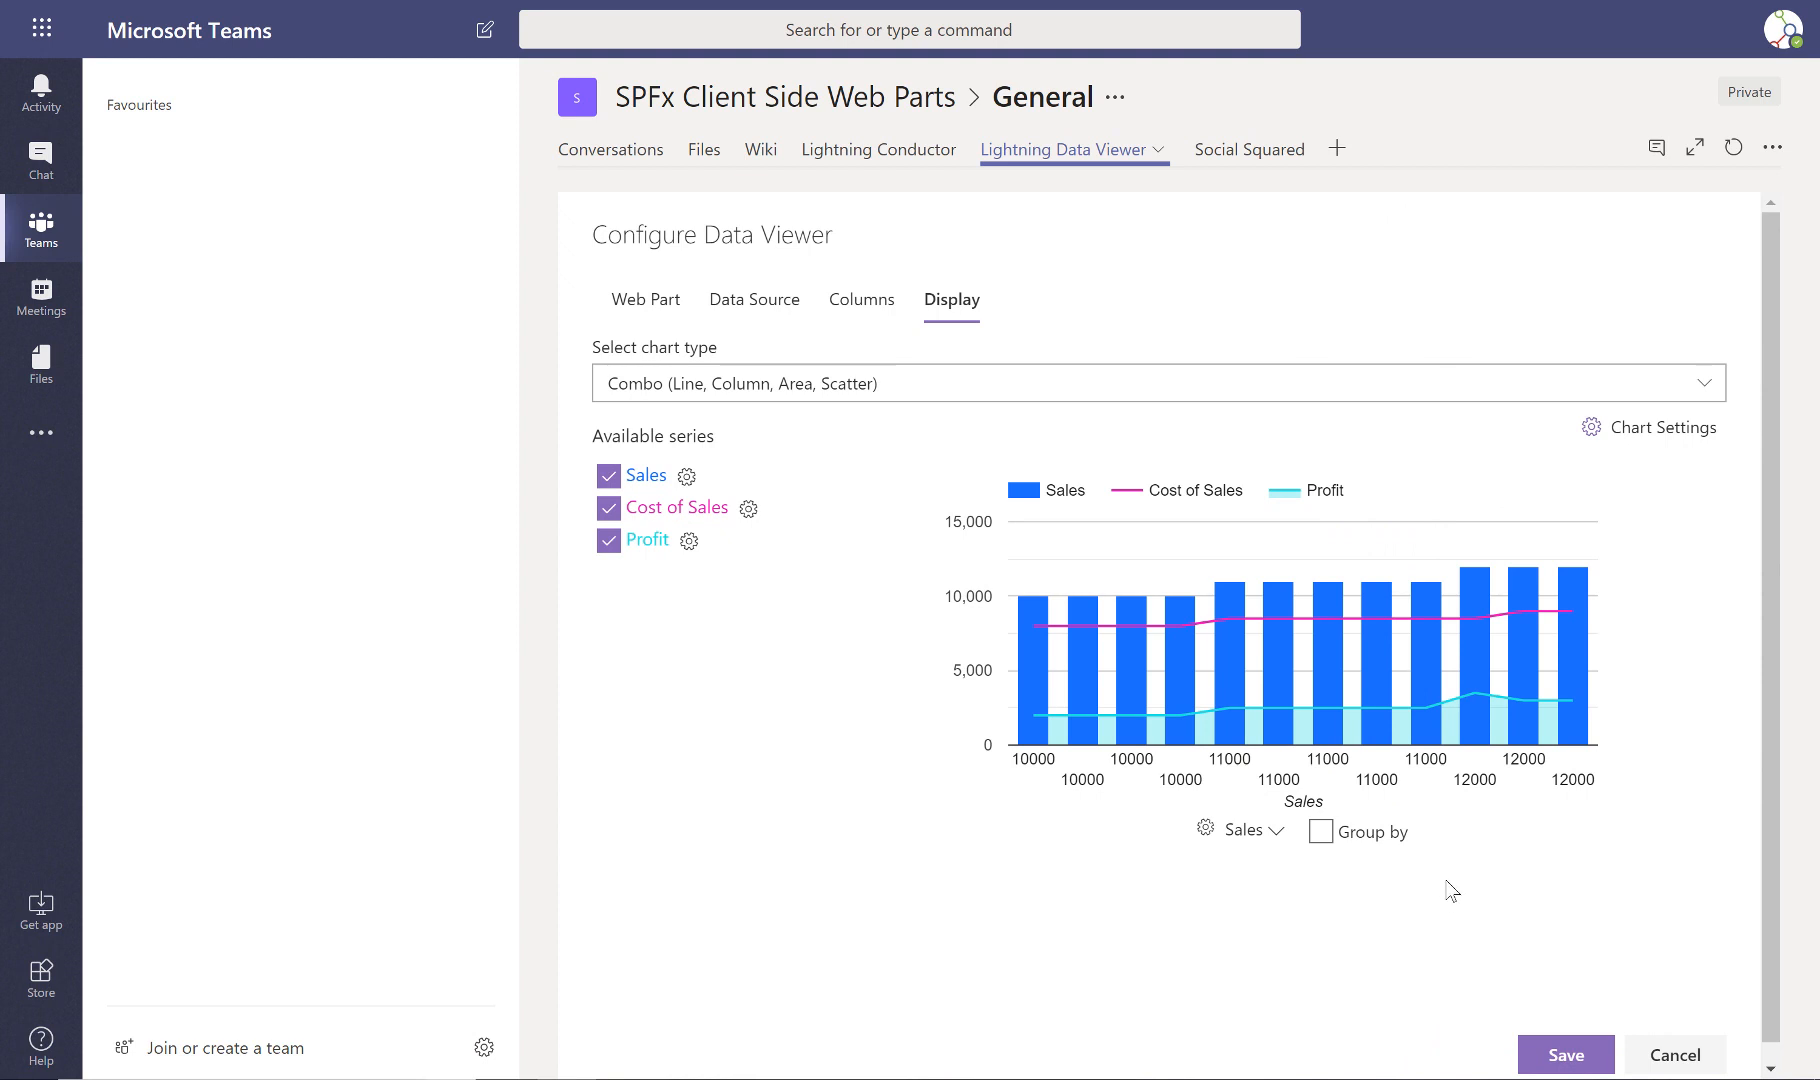
click(1567, 1055)
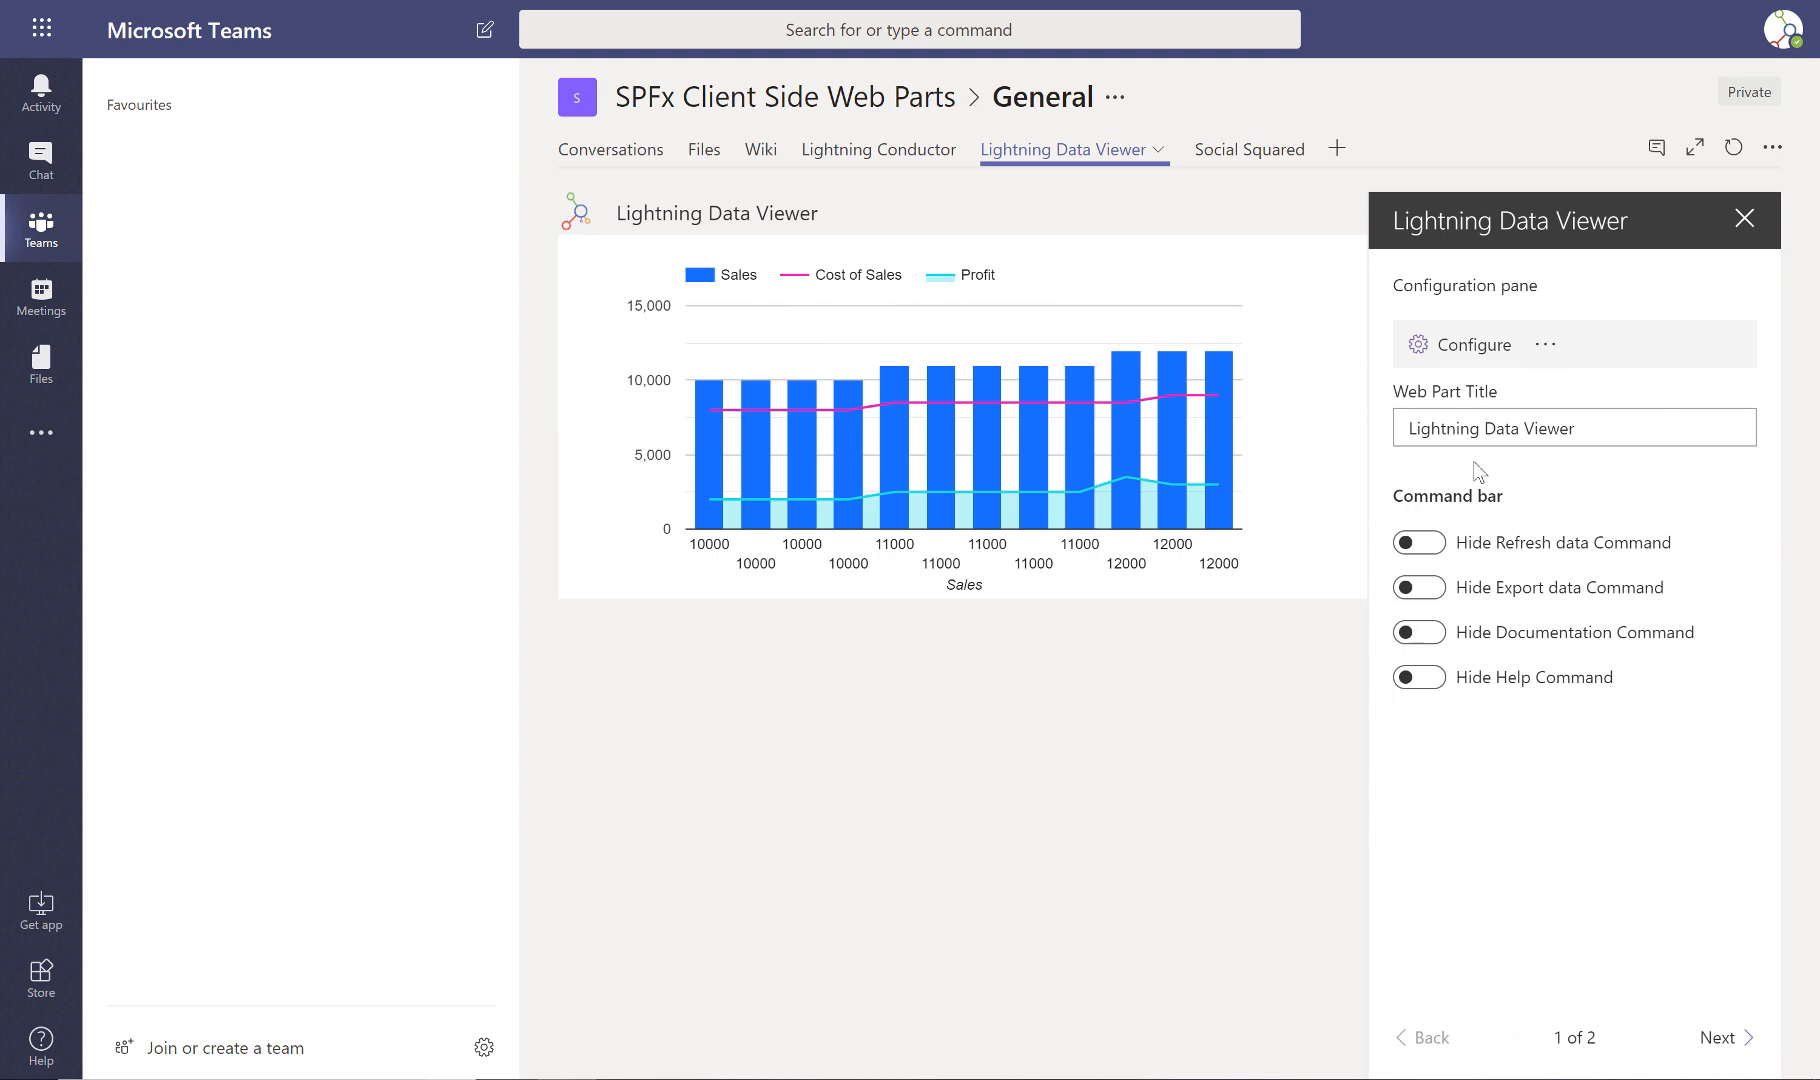
Reopen the Data Viewer configuration and change the display's chart type to Pie & Donut.
click(1545, 346)
click(1467, 350)
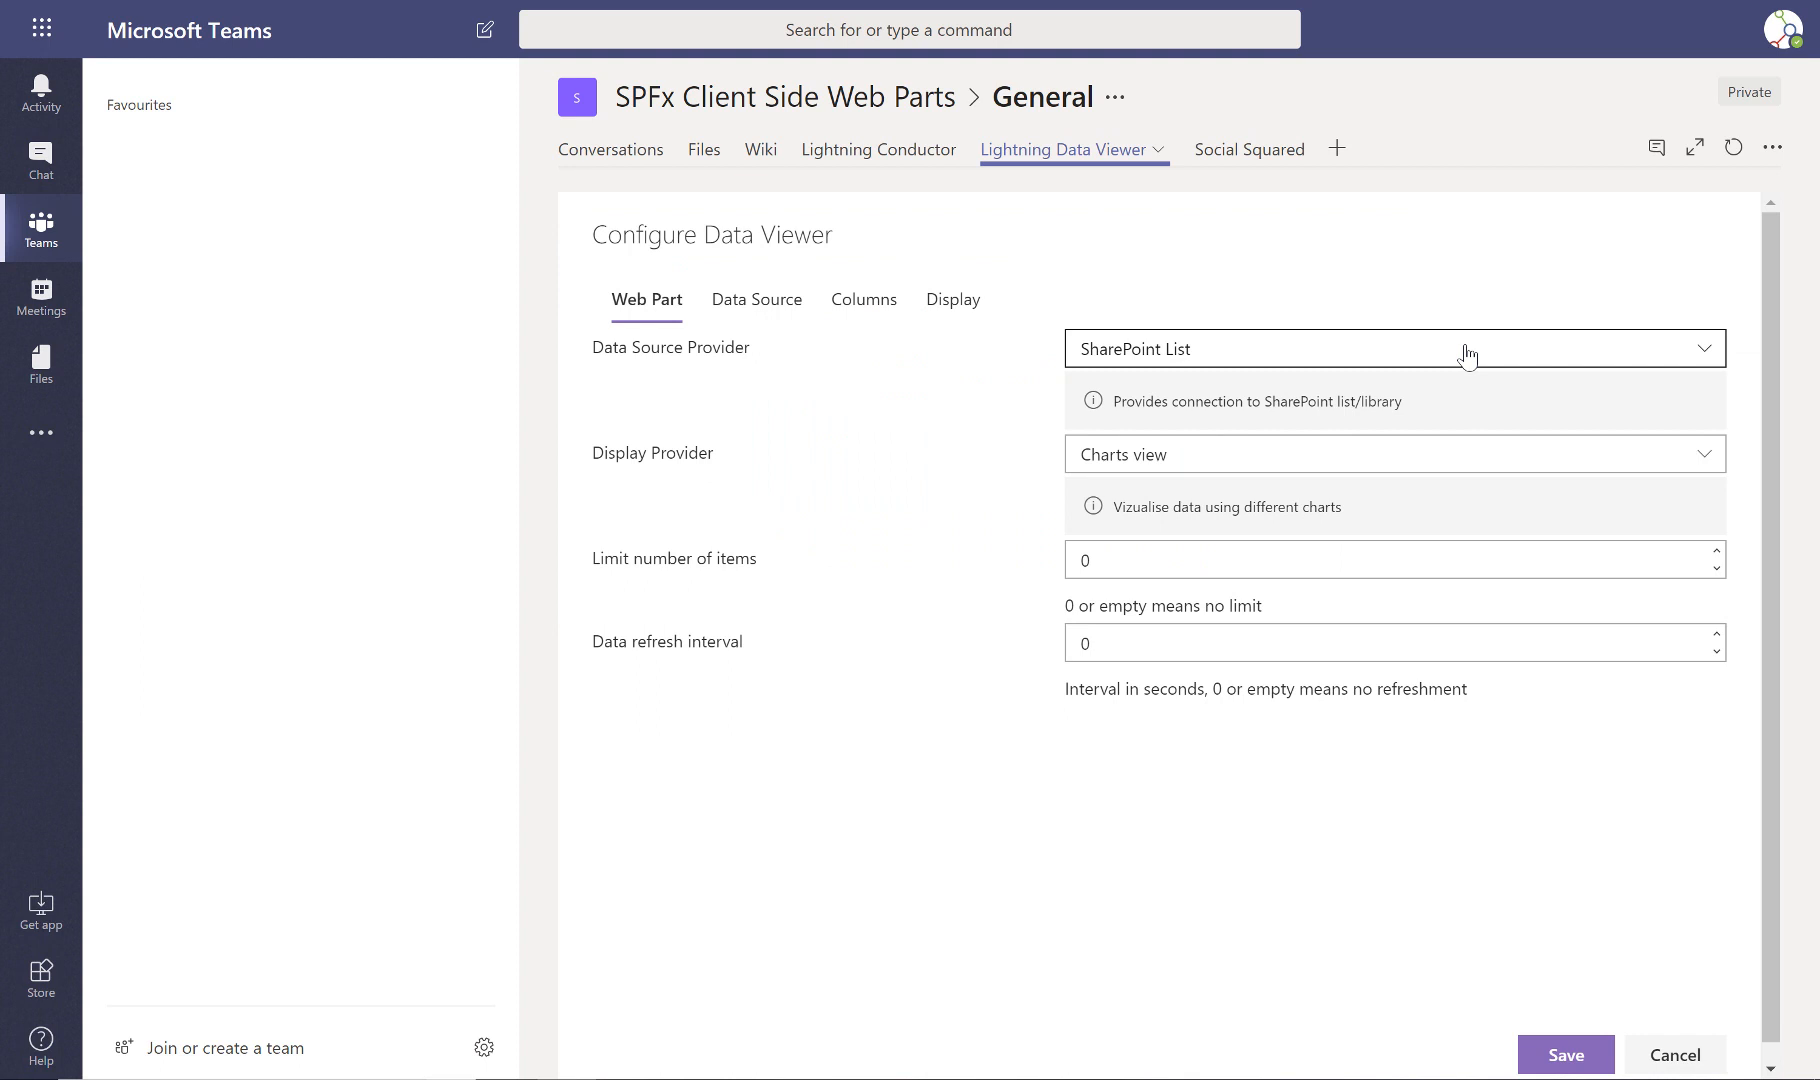
click(940, 312)
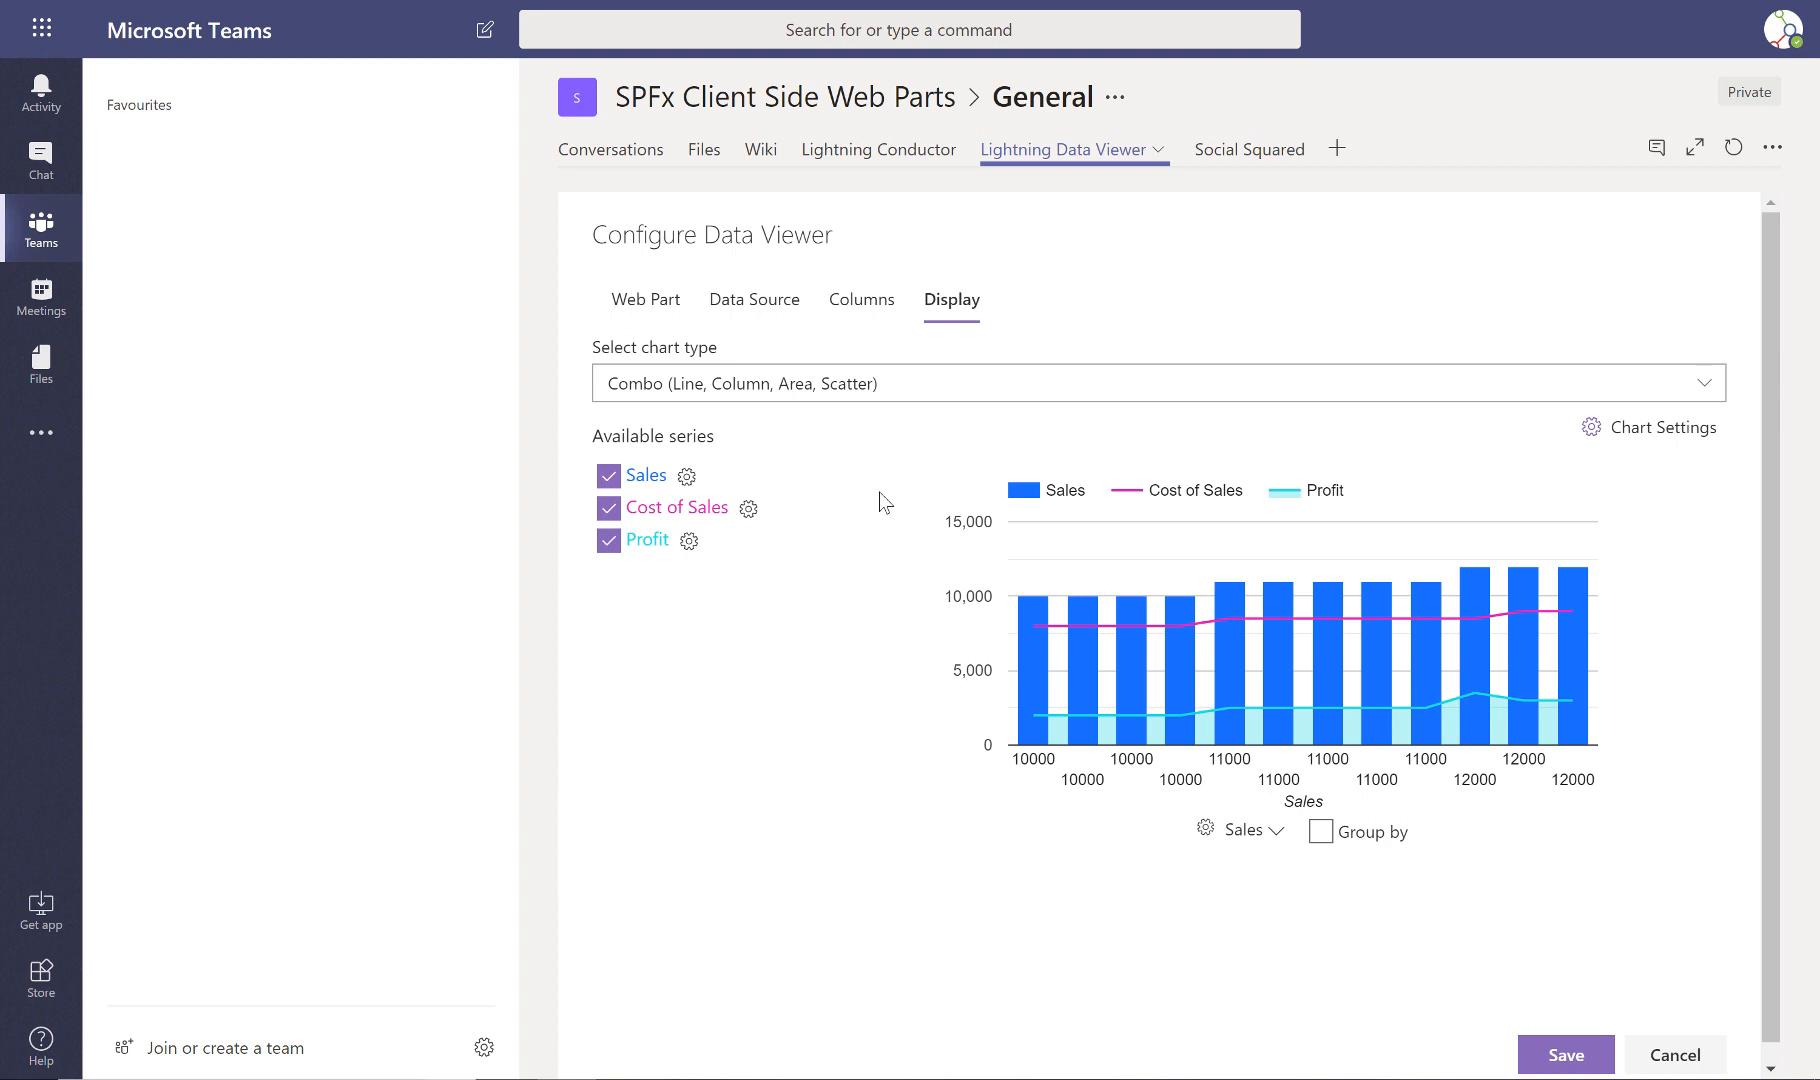
click(917, 392)
click(829, 461)
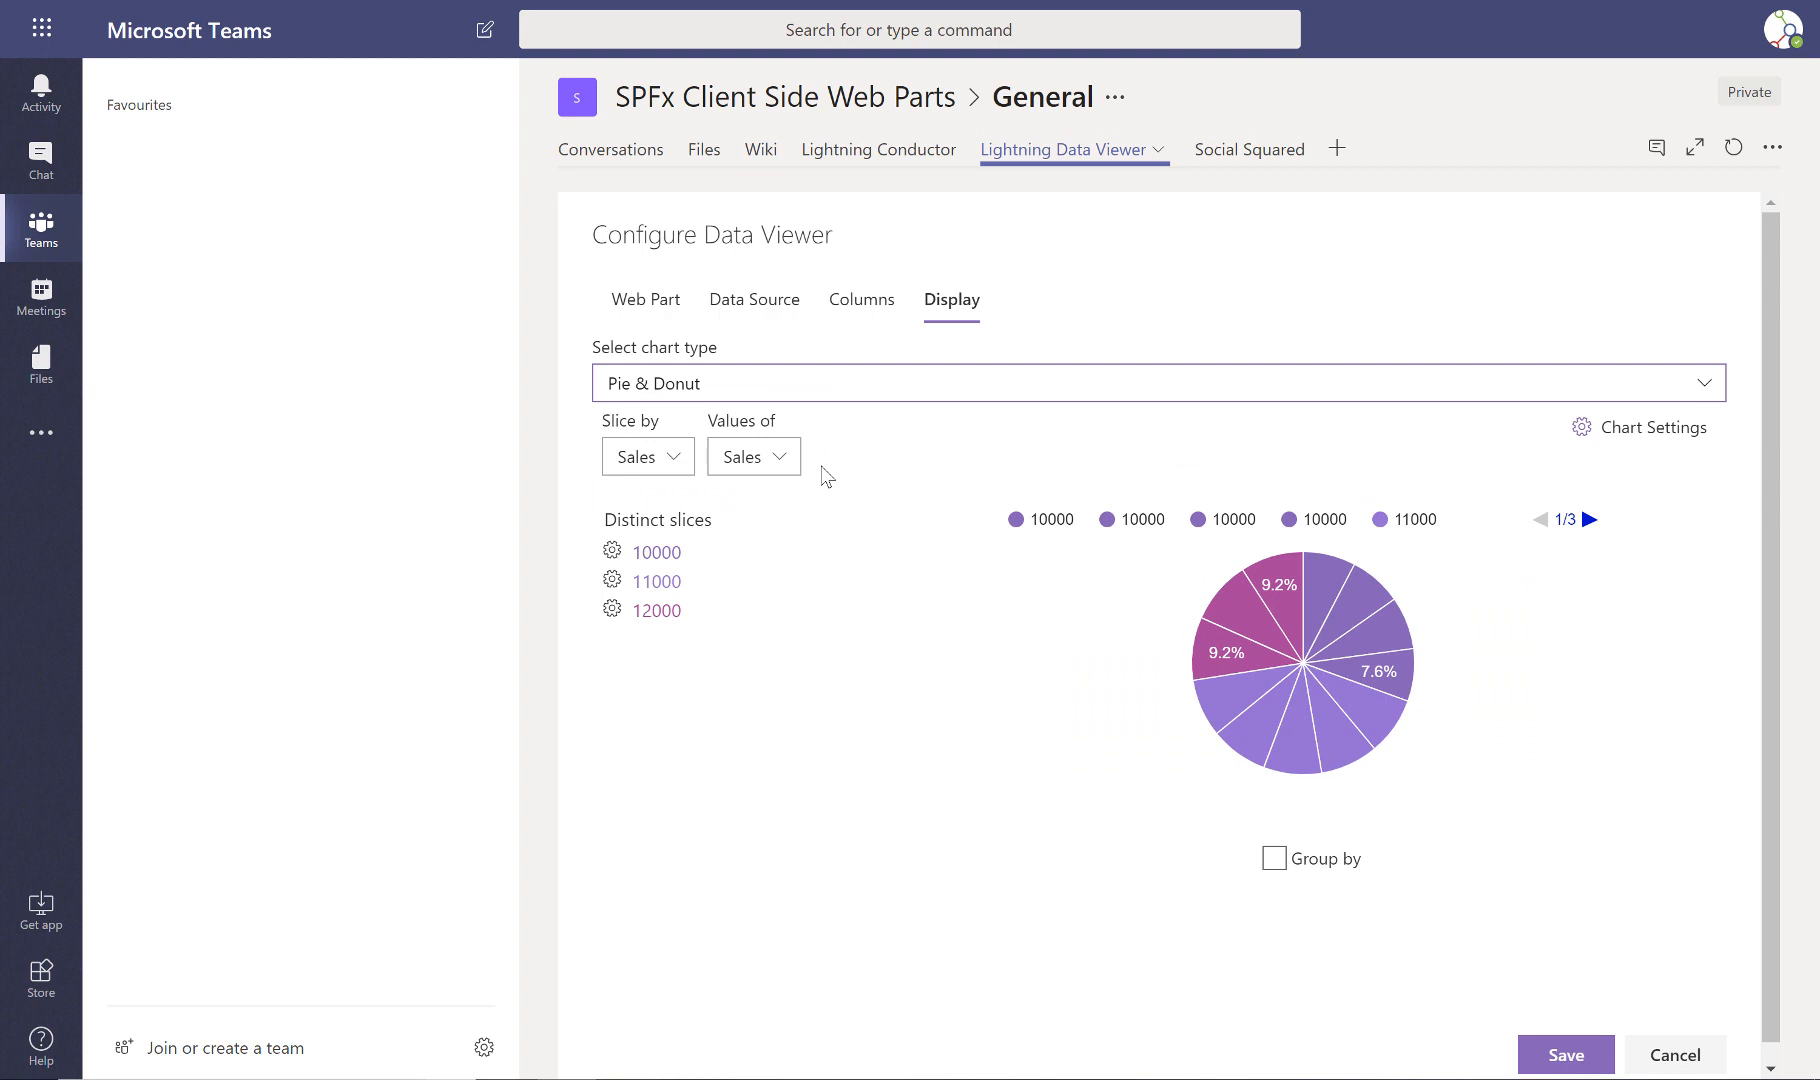
Slice the pie chart by Month and use the values of Profit.
click(666, 462)
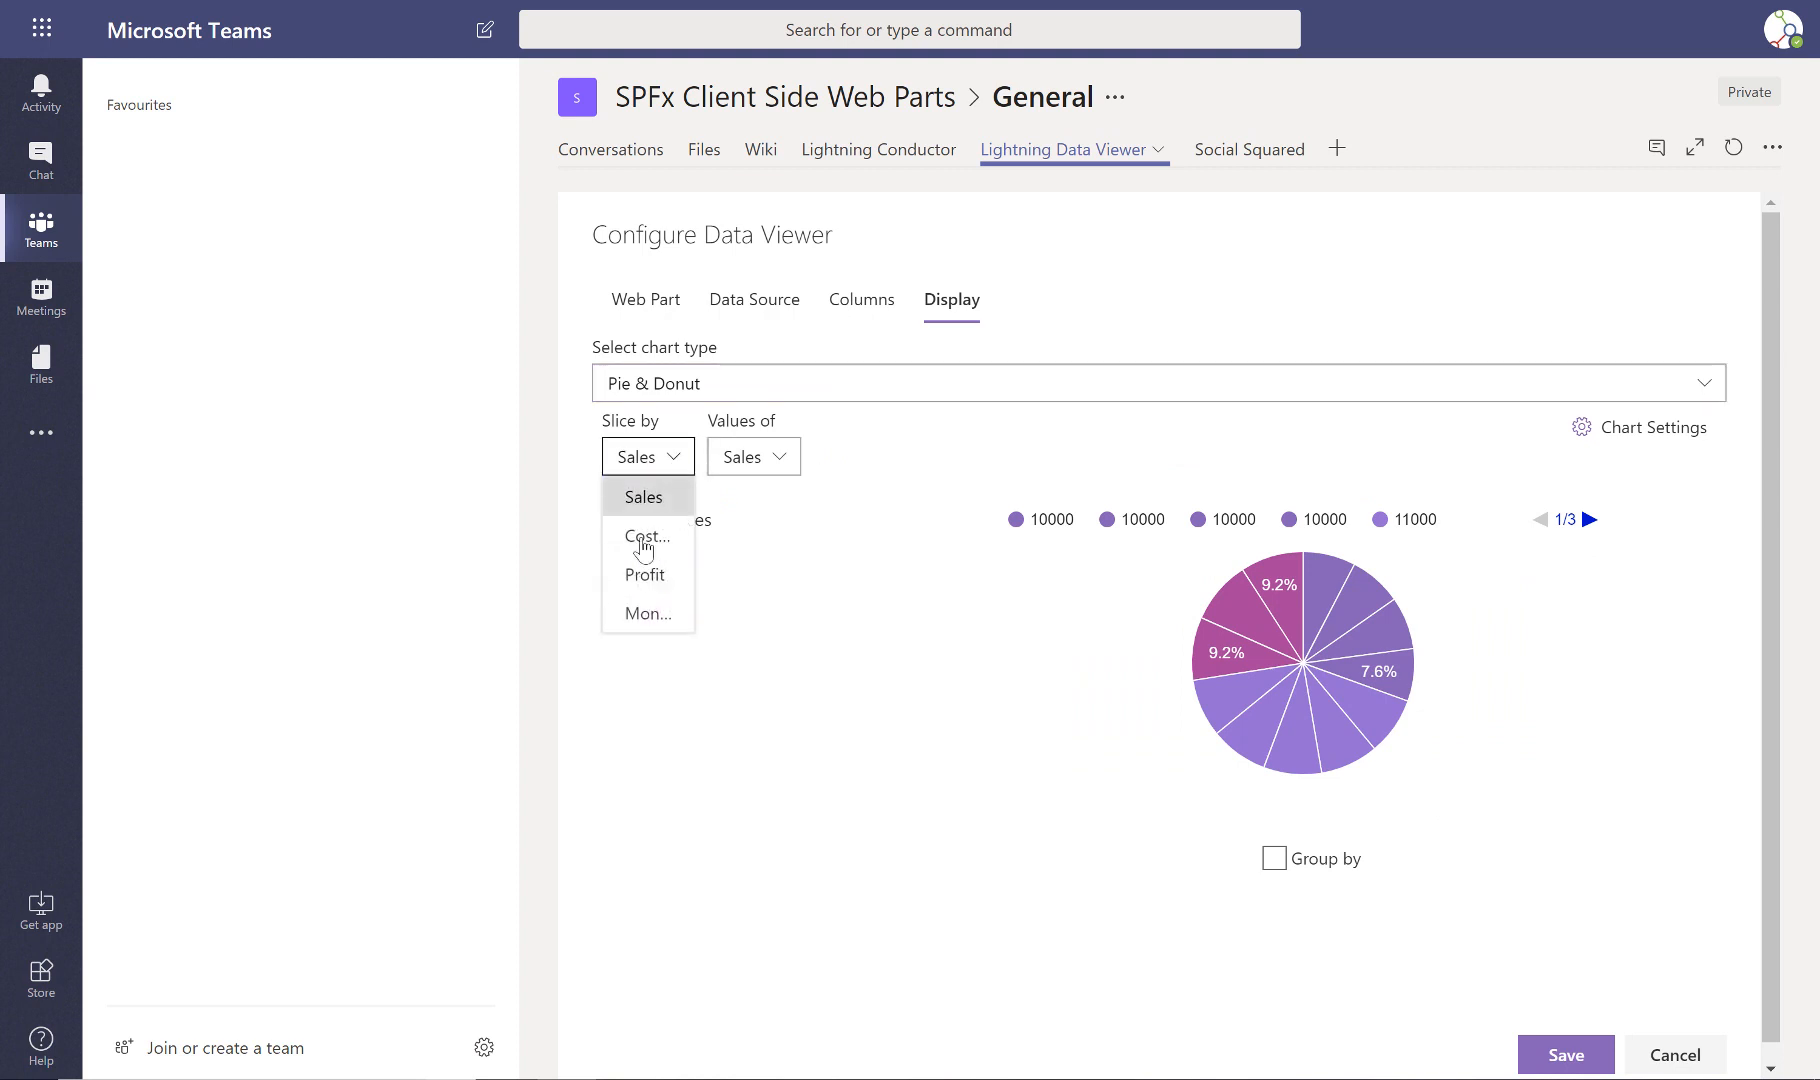
click(648, 613)
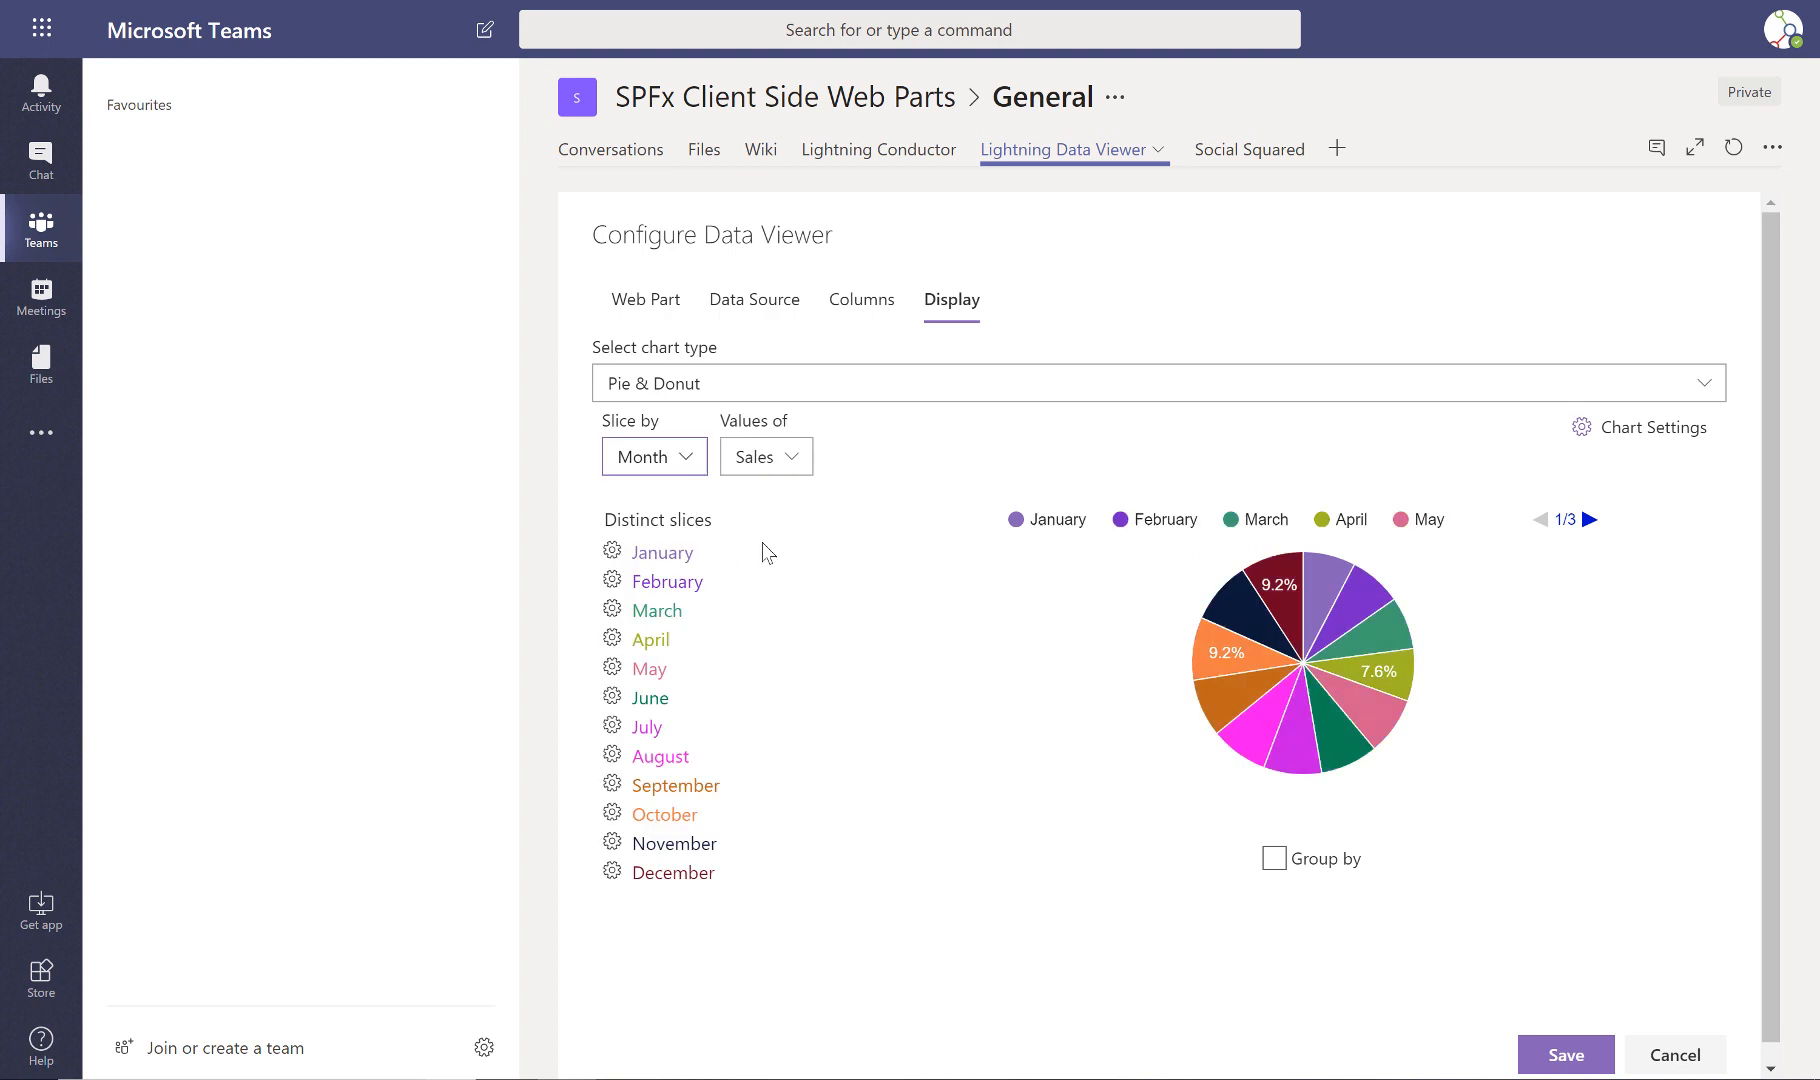
click(808, 456)
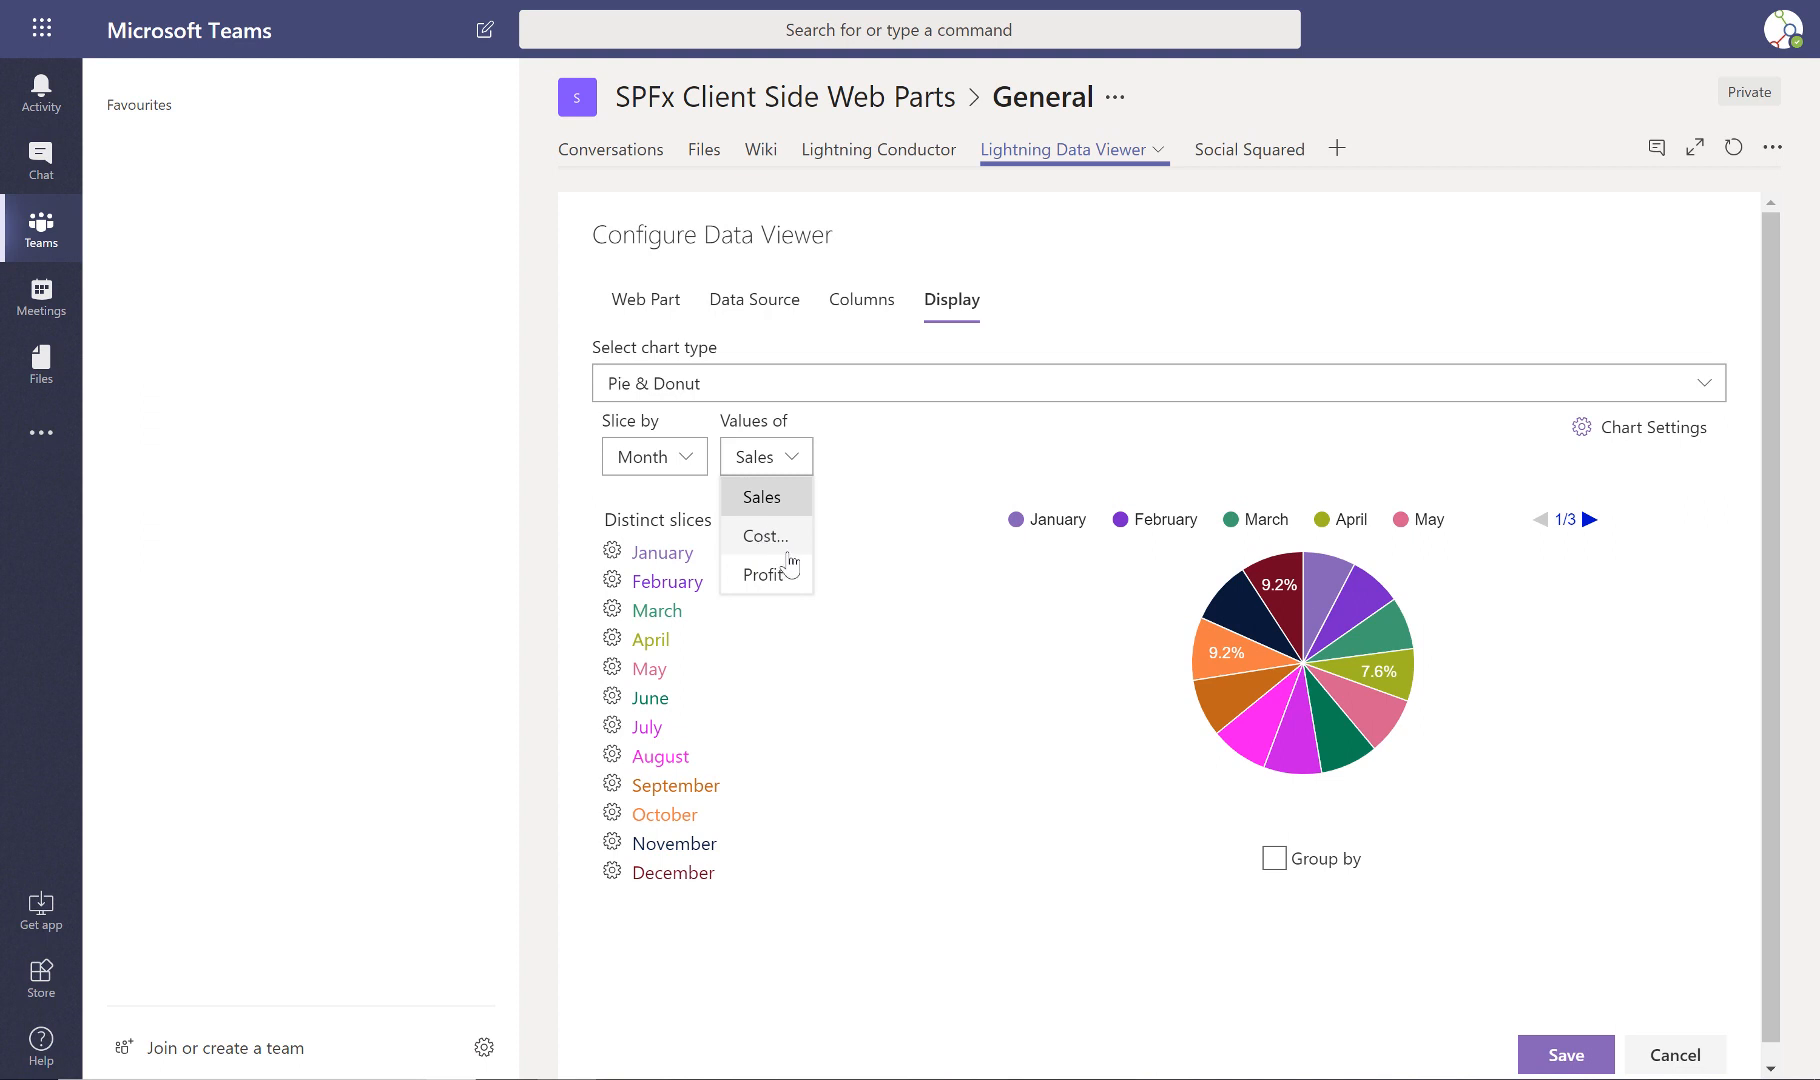
click(772, 574)
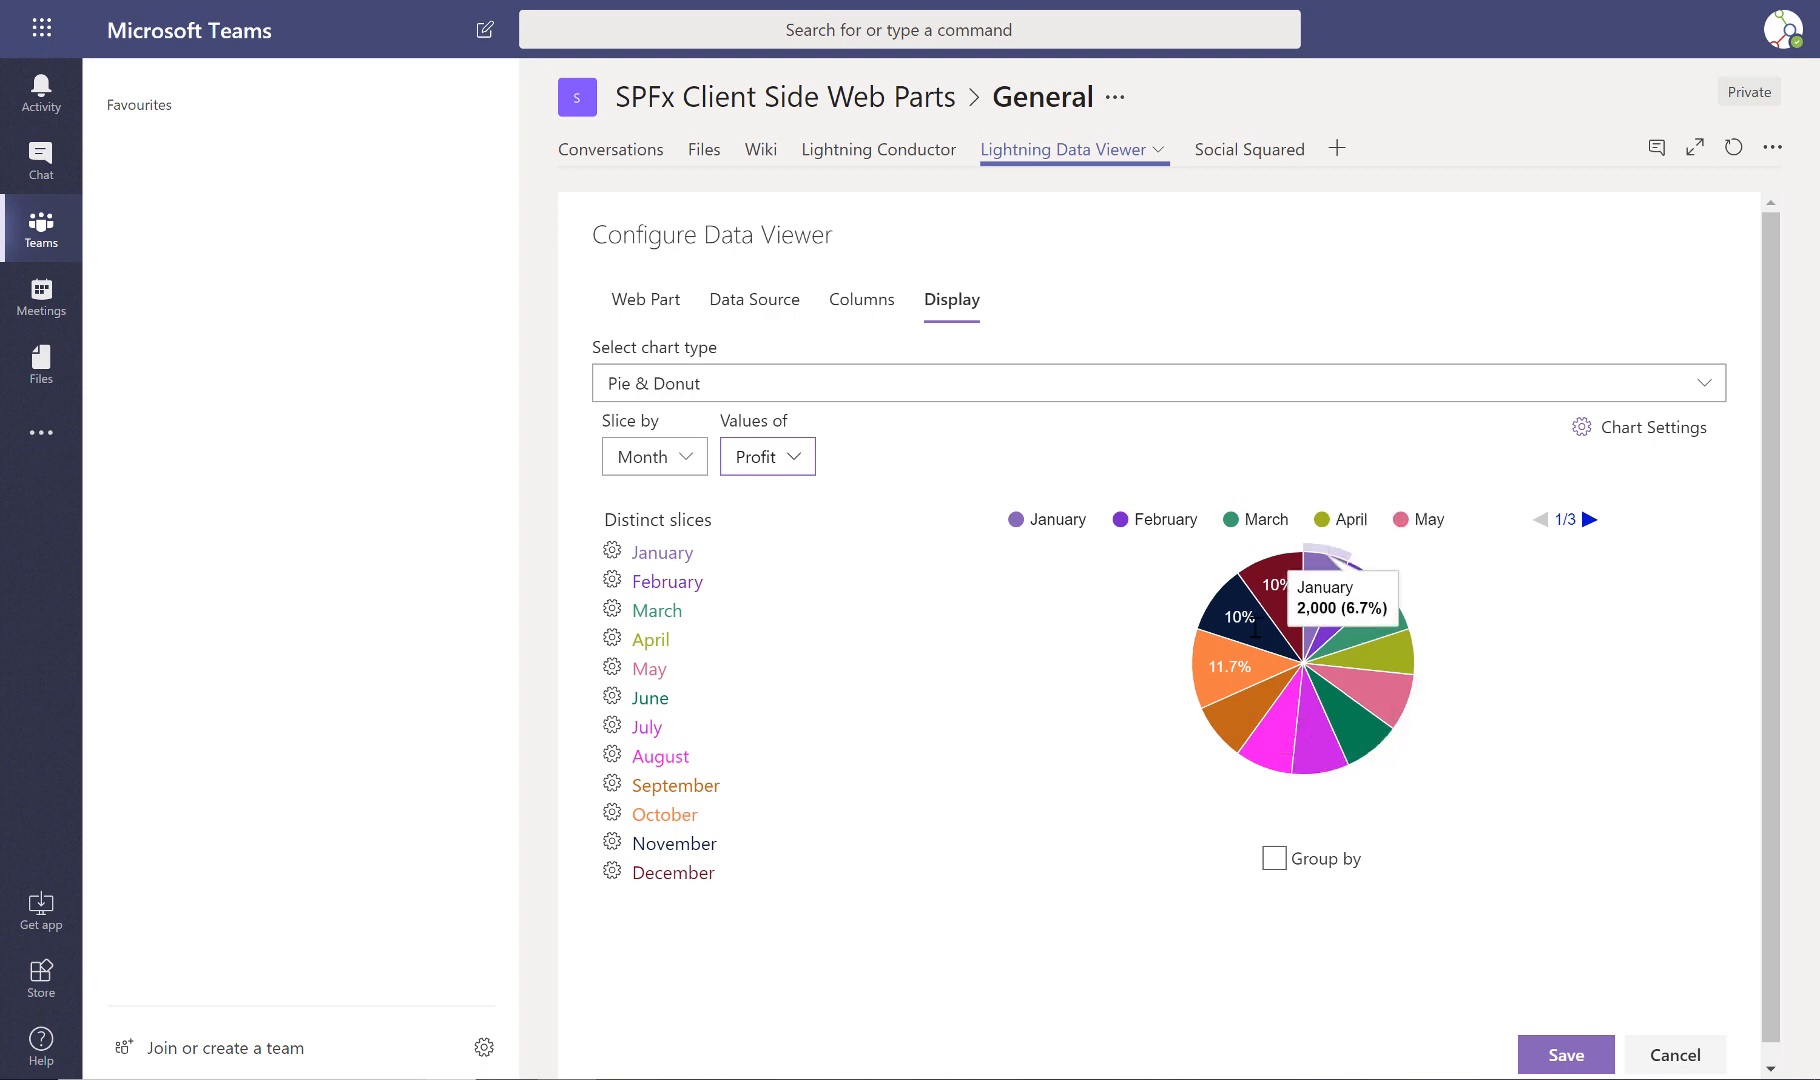
Set the January slice's offset to 0.1 and save its slice settings.
click(612, 550)
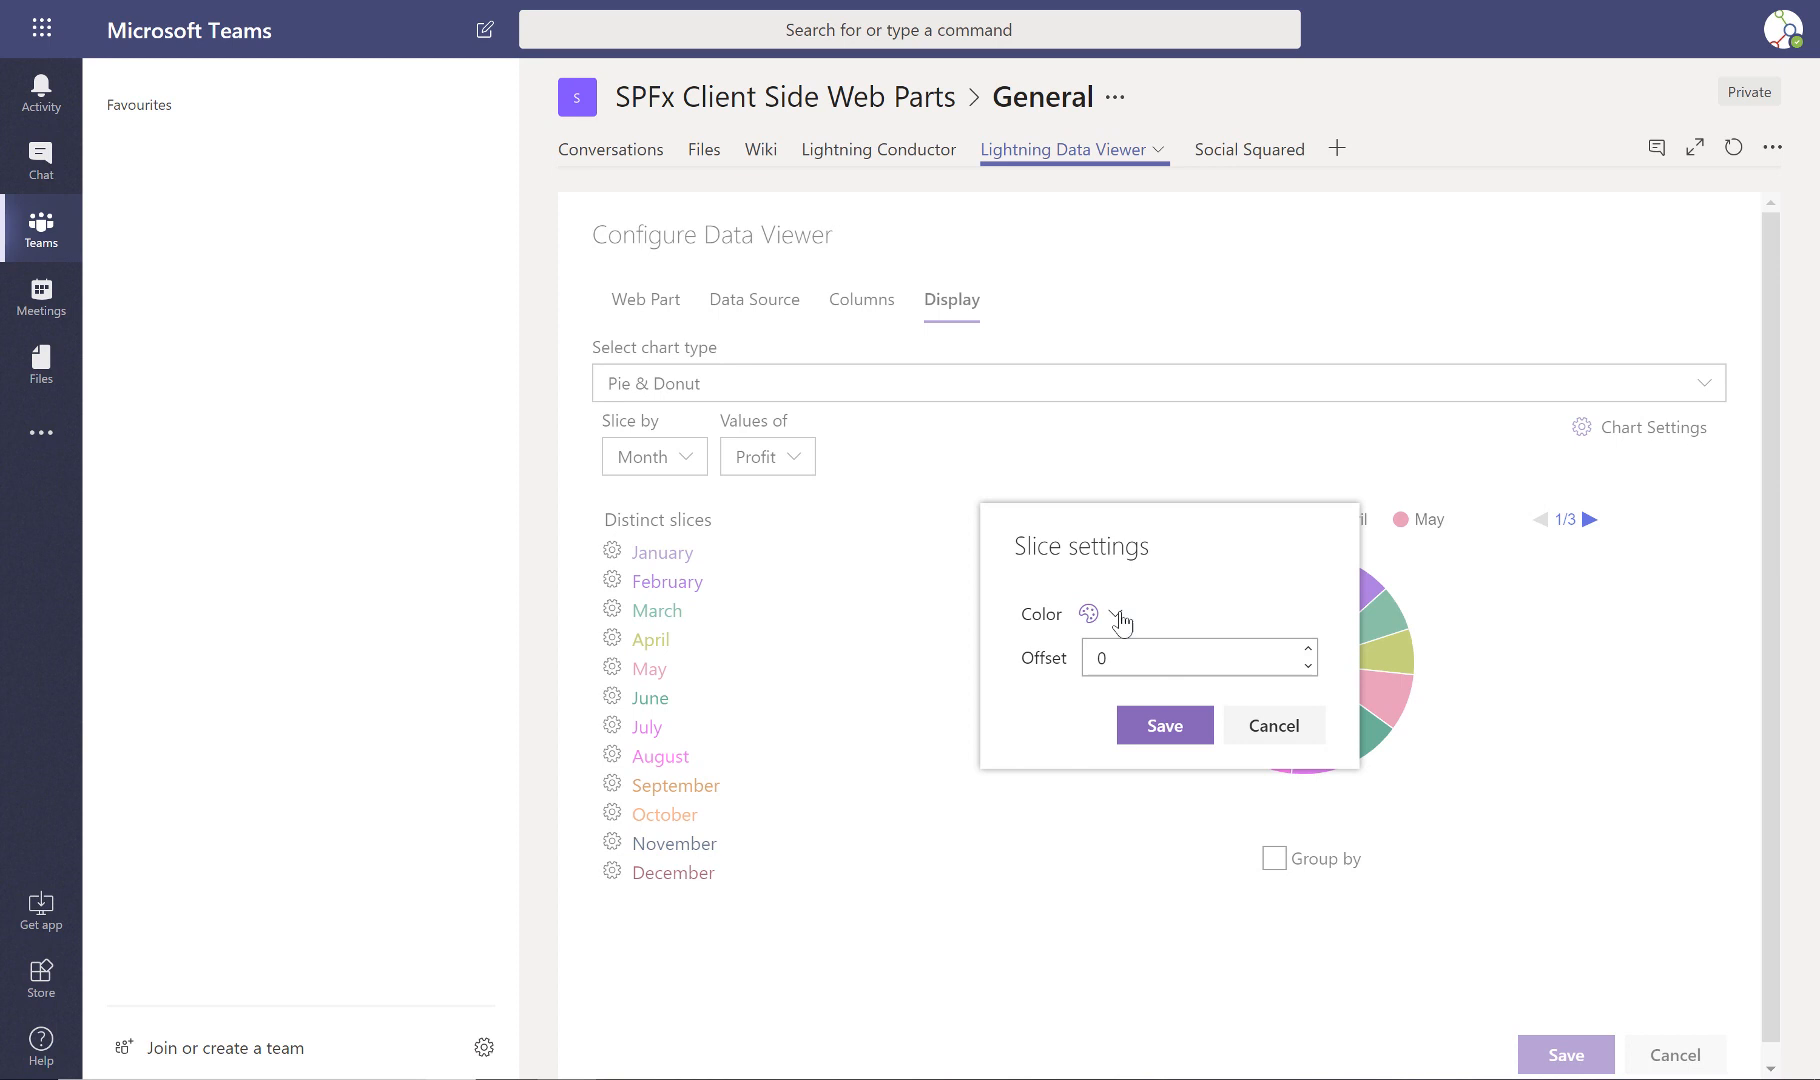
click(1186, 664)
key(BackSpace)
text(1)
key(BackSpace)
key(BackSpace)
key(BackSpace)
text(0.1)
click(1172, 733)
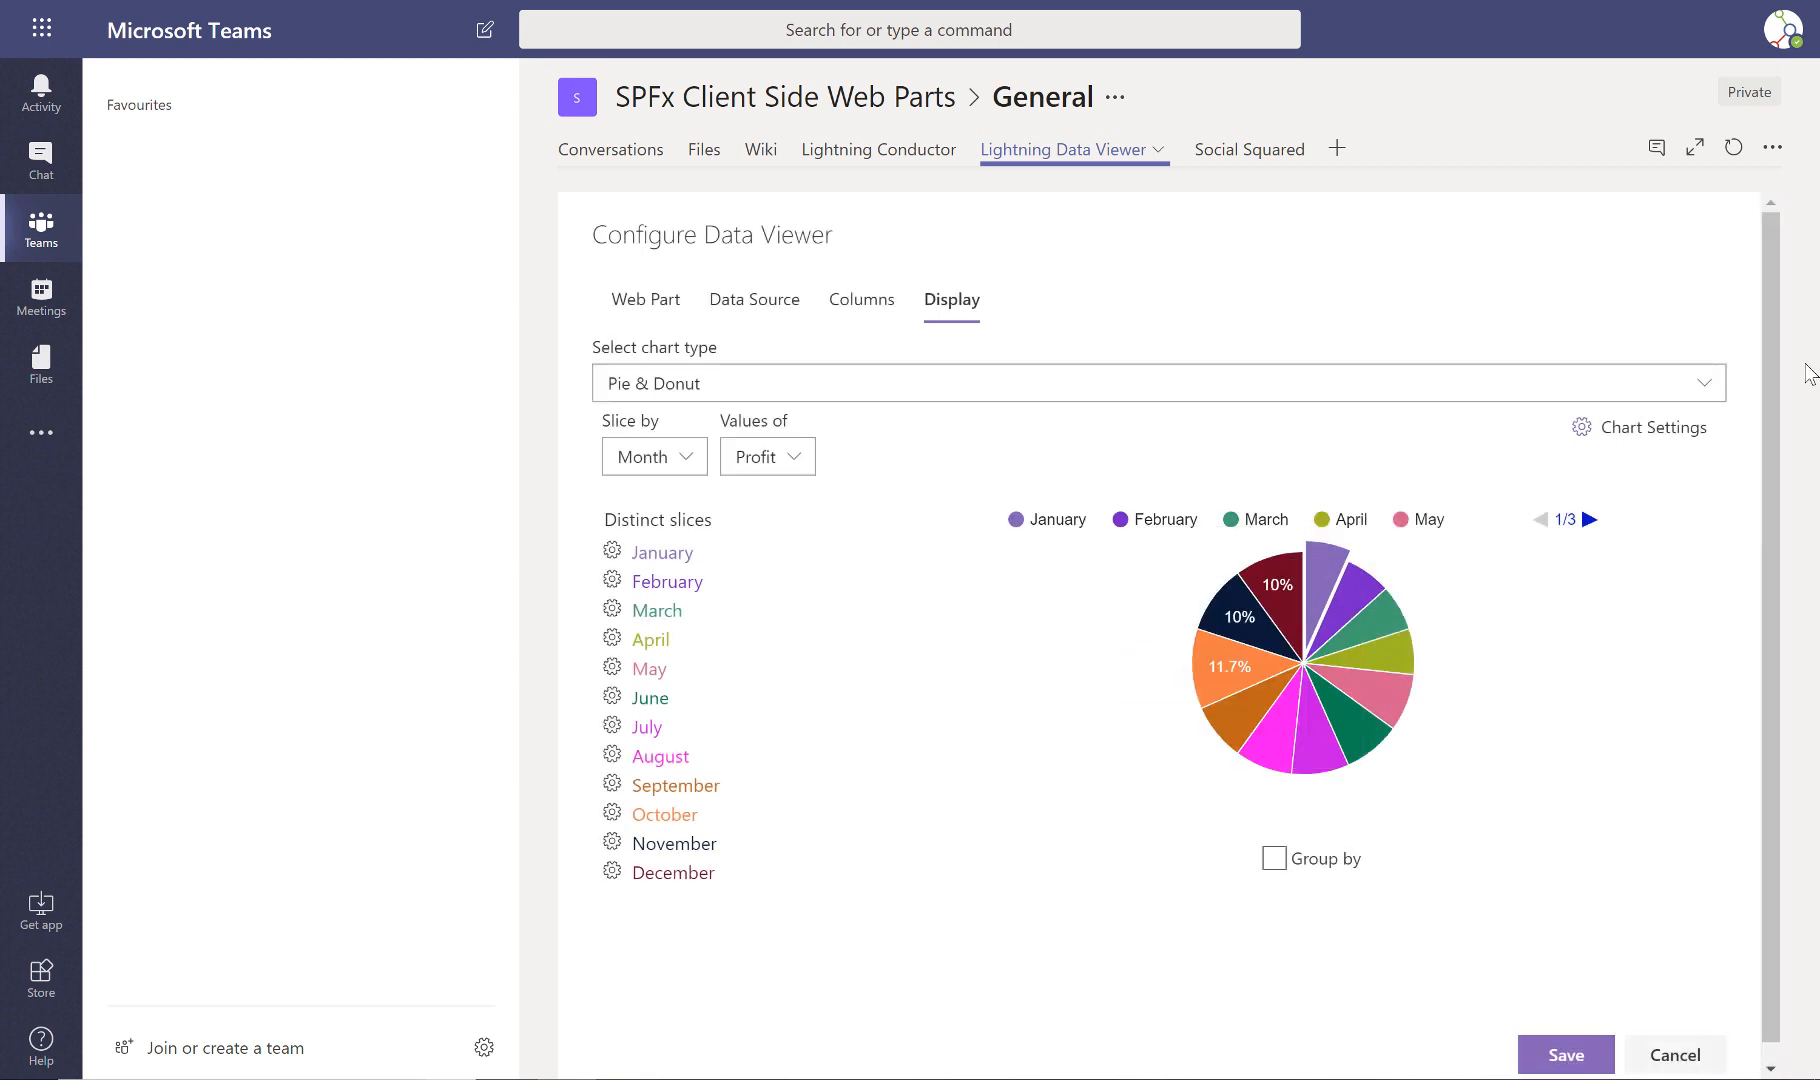
Set the chart's radius of hole to 0.4 and save both the chart settings and the Data Viewer configuration.
click(1672, 432)
click(1567, 776)
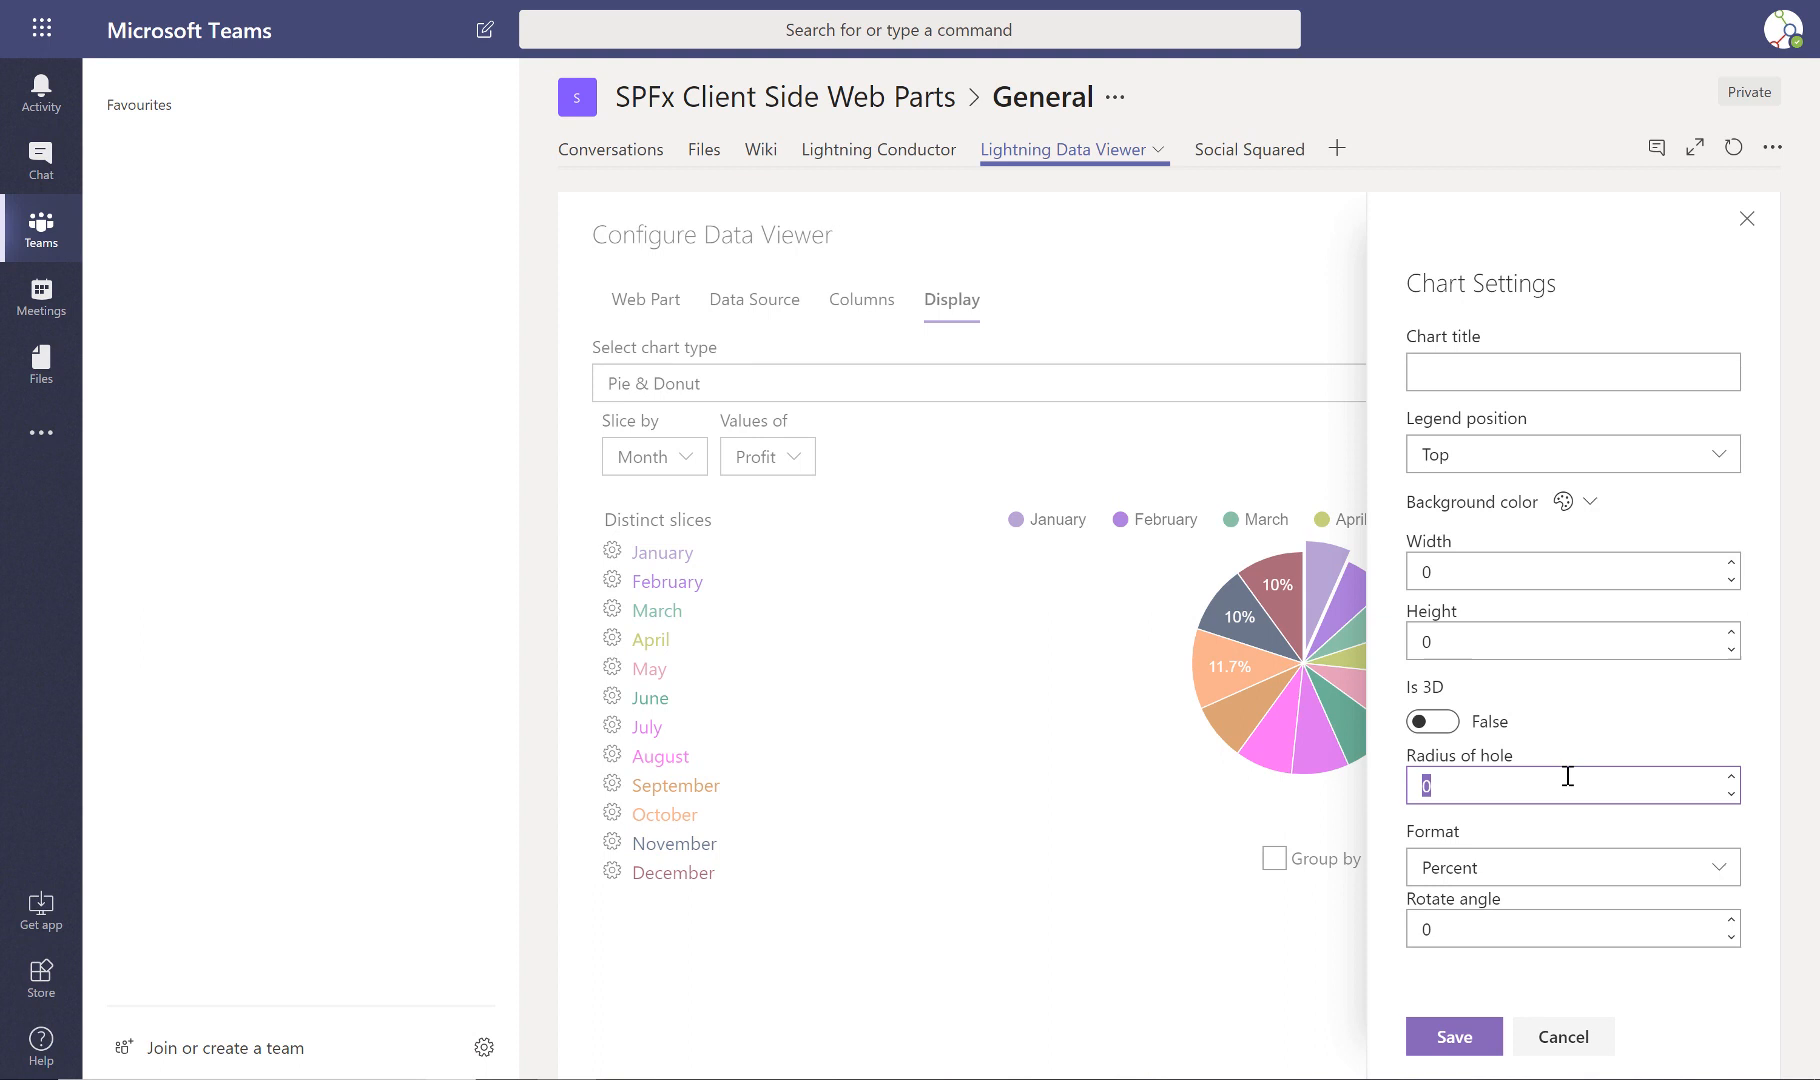
click(1567, 776)
click(1730, 777)
click(1730, 777)
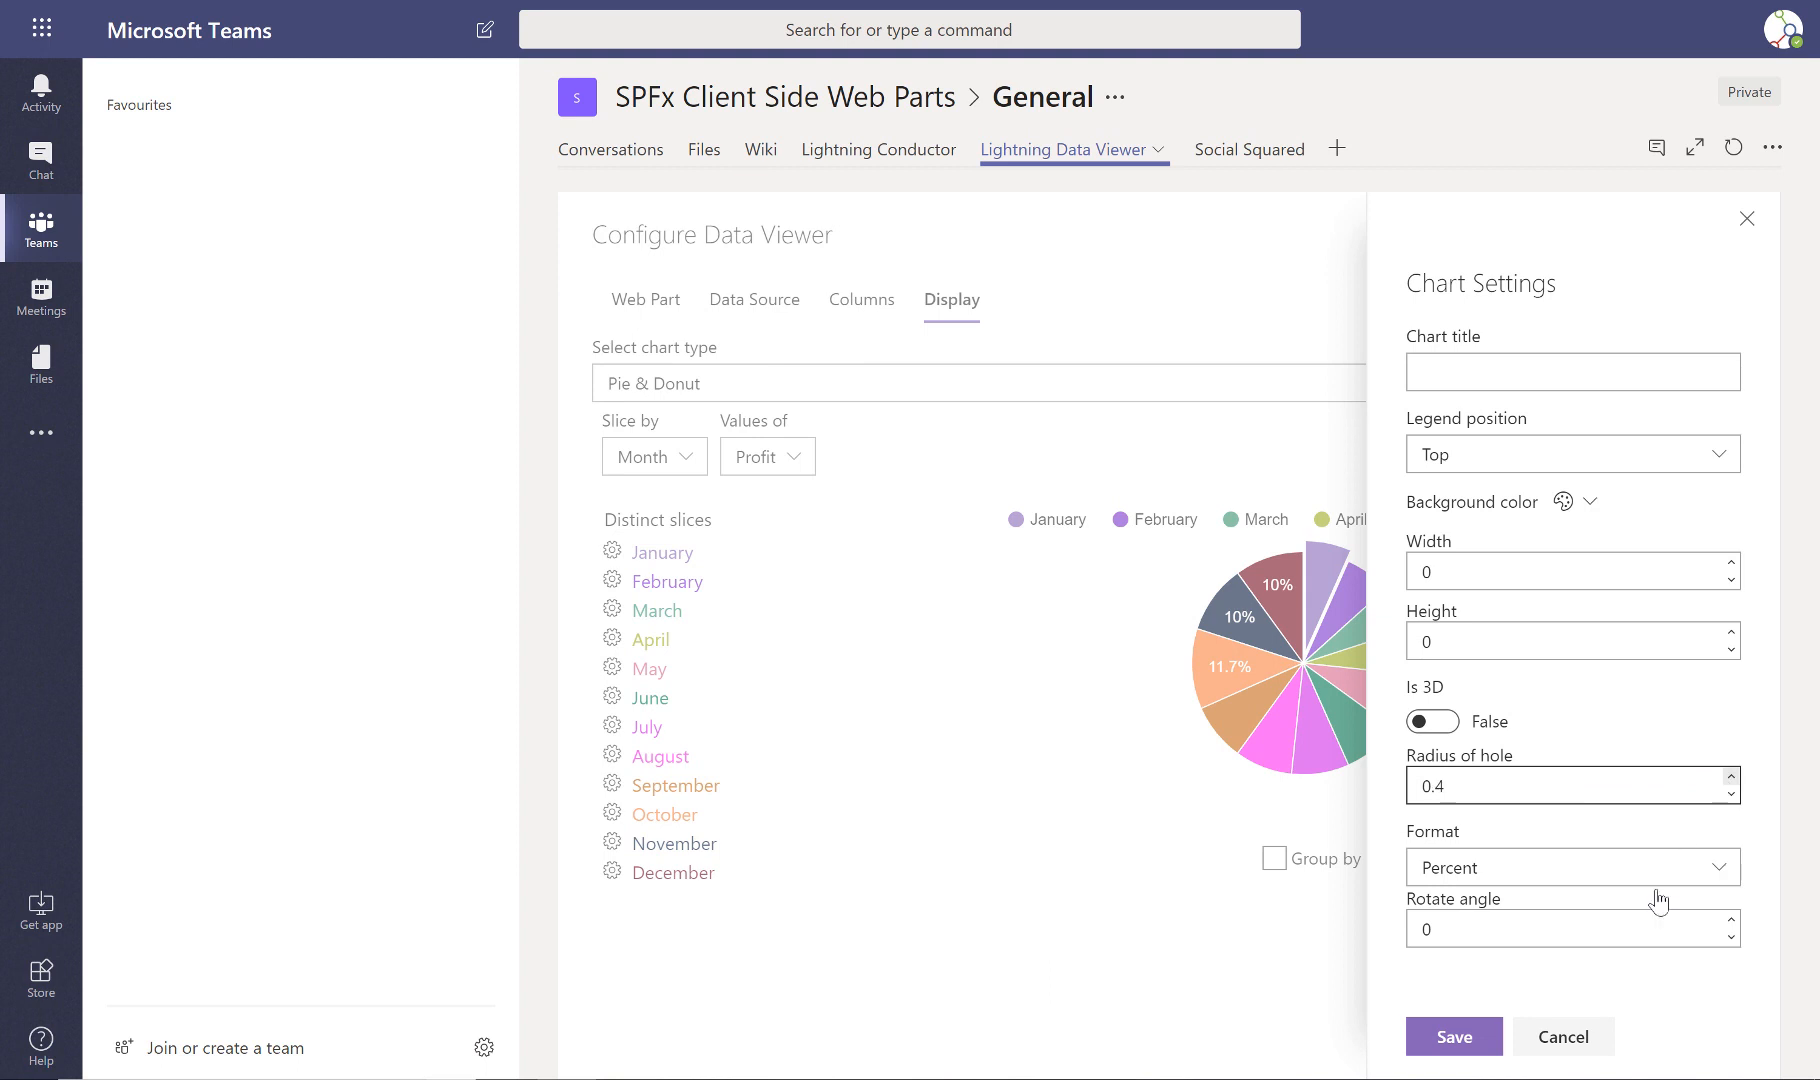
click(1454, 1036)
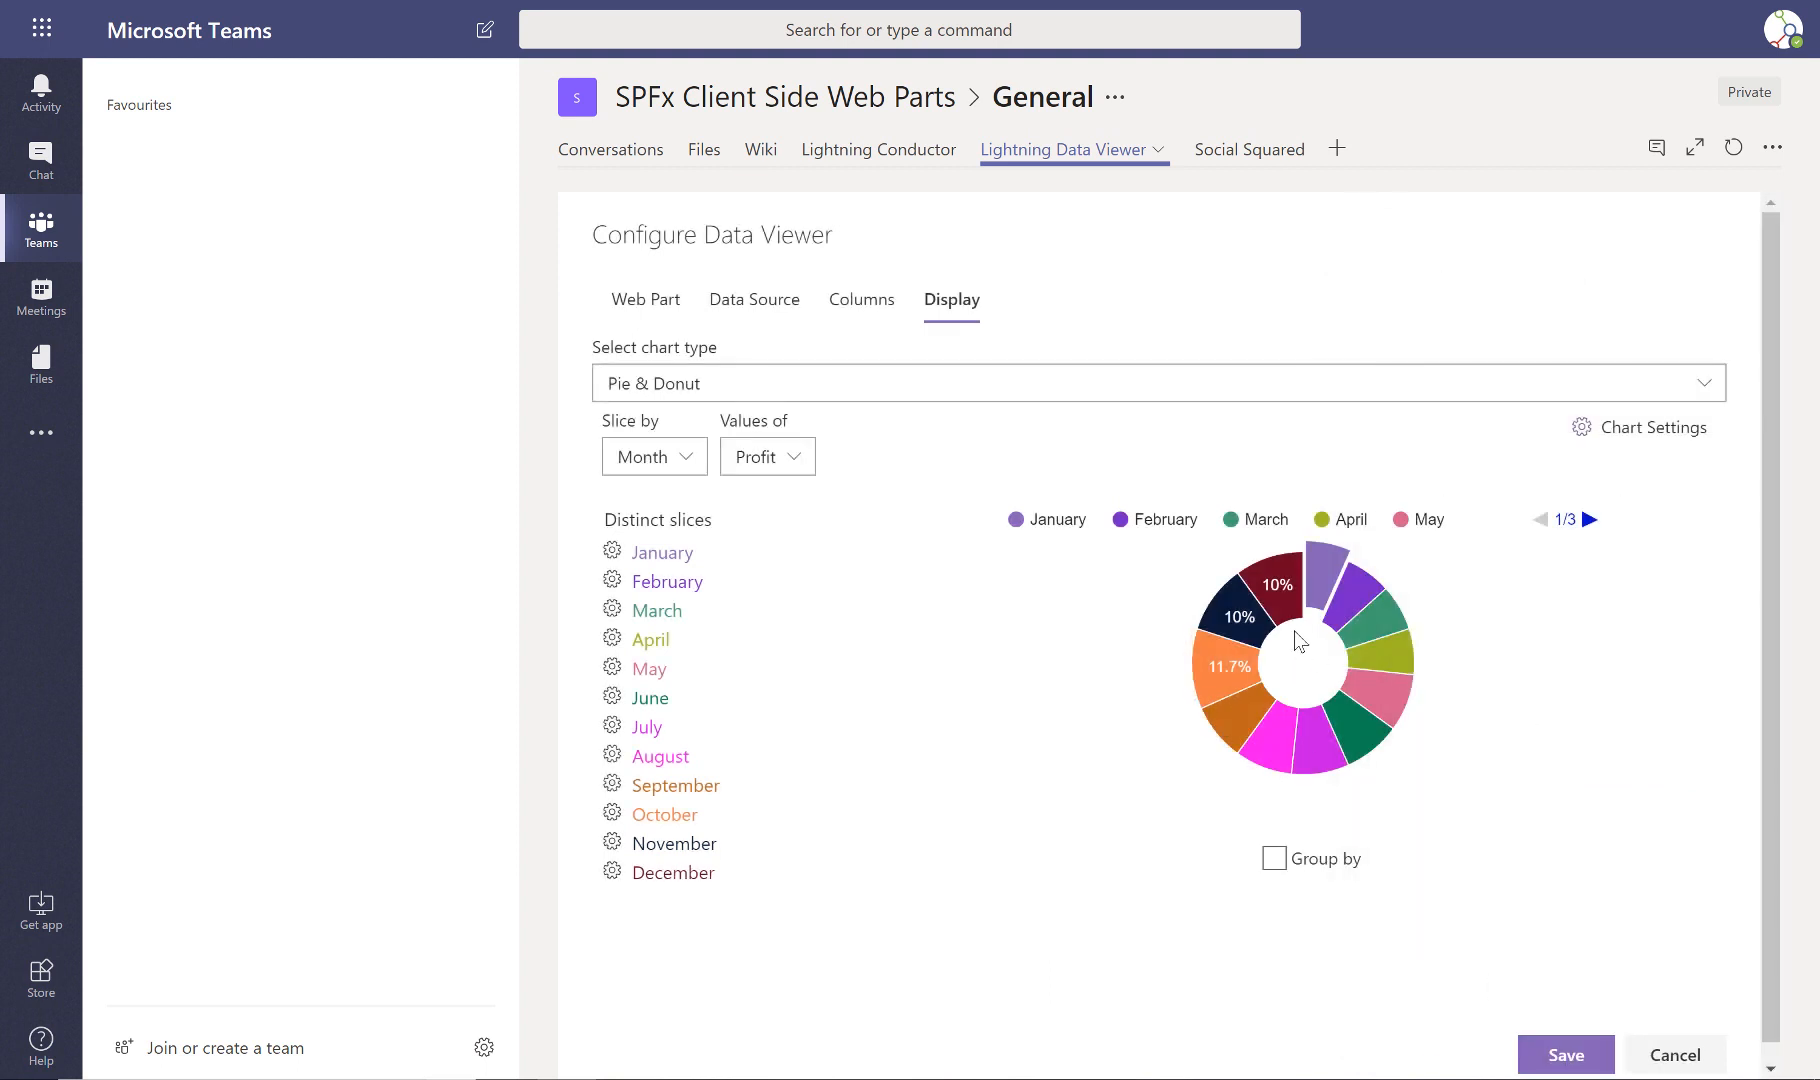
click(1584, 1055)
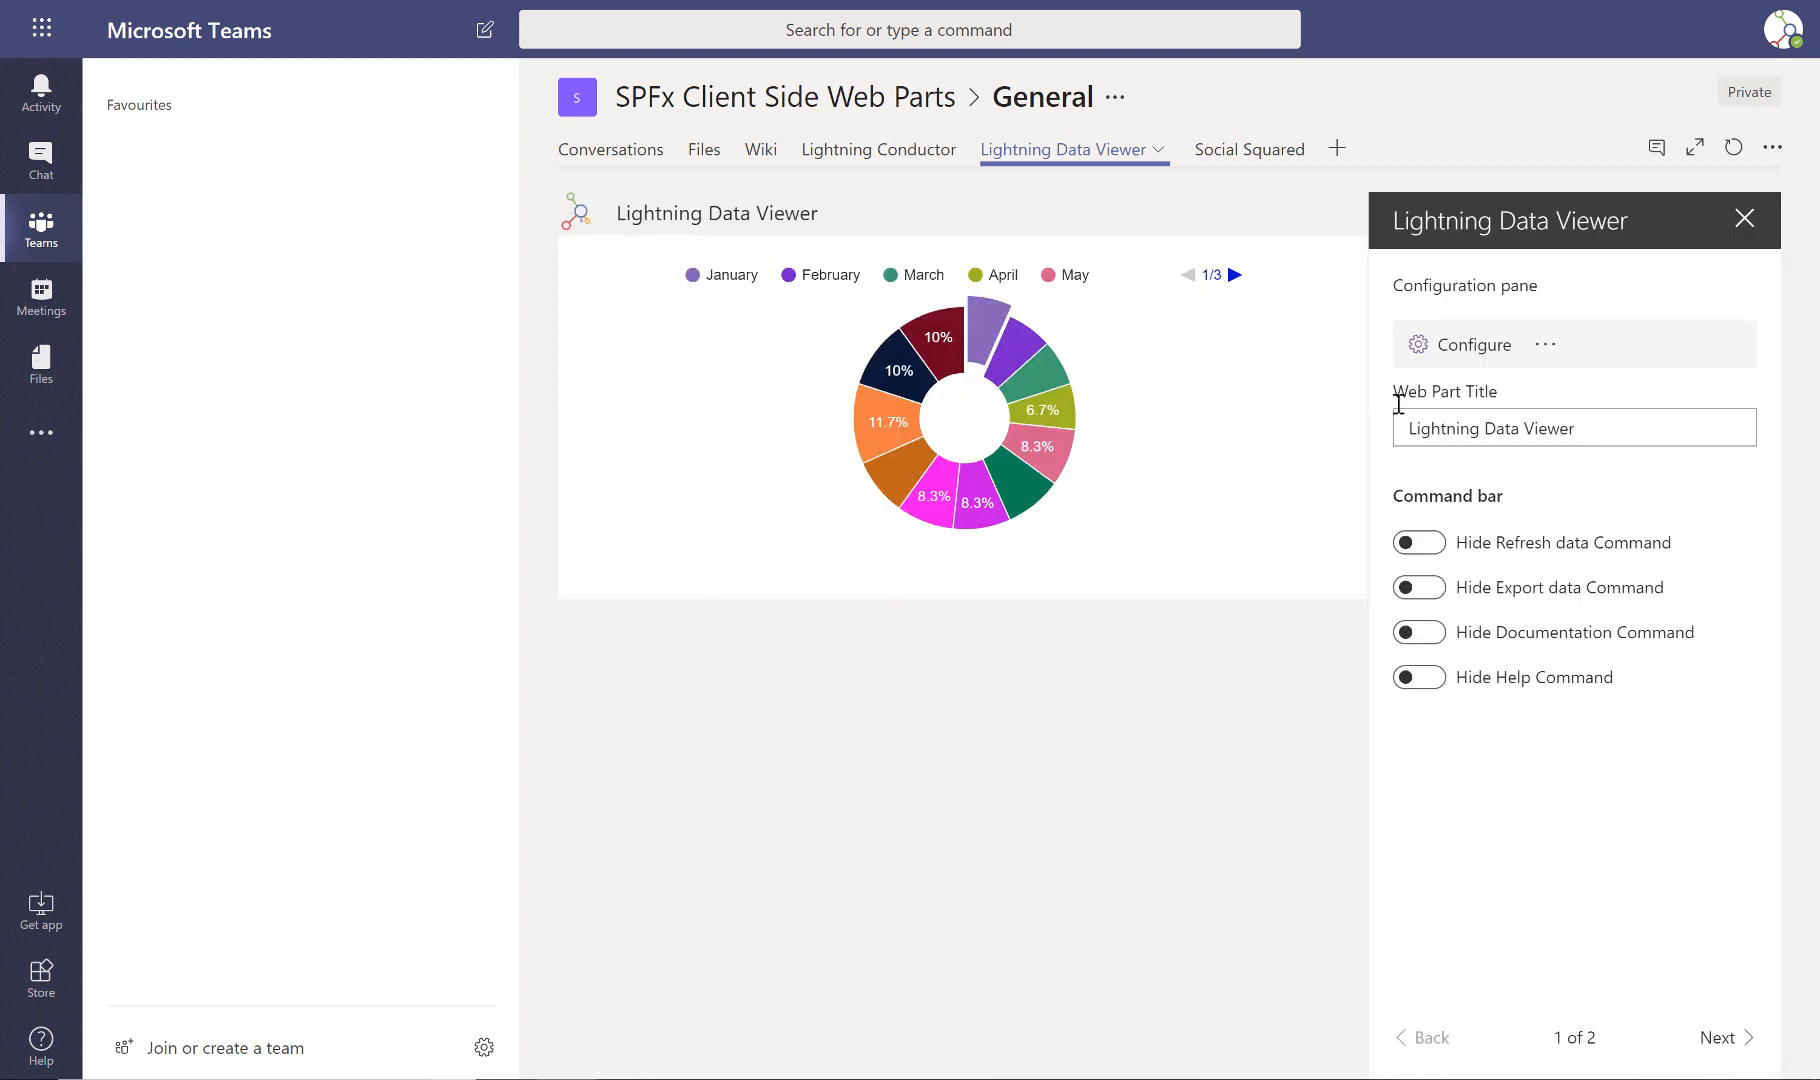